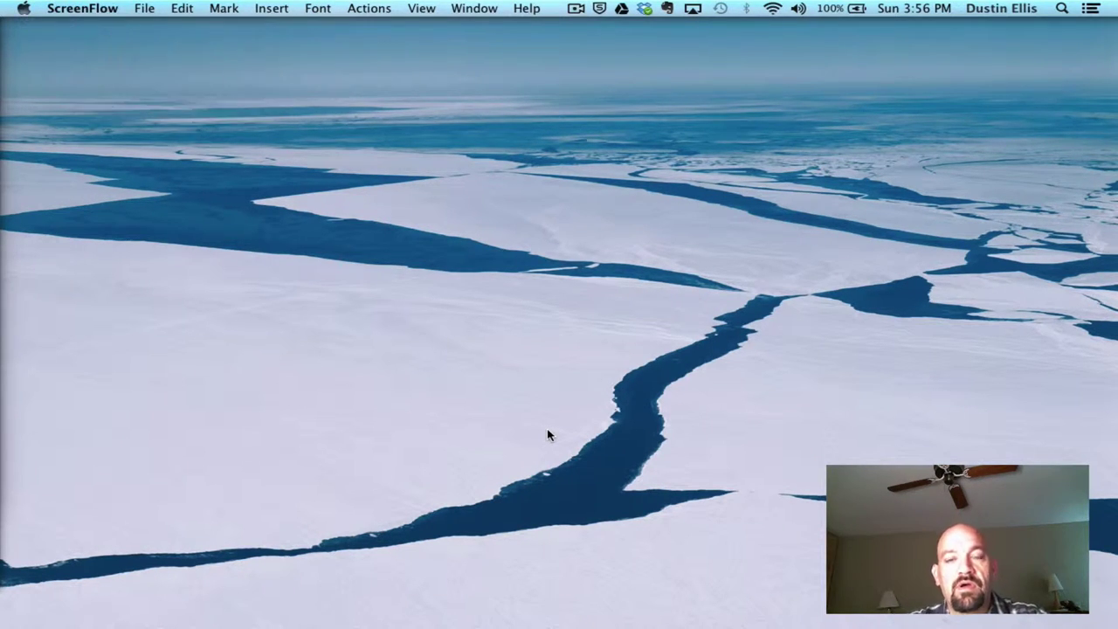
# Switch to Chrome and open the bookmarked article "5 Ways To Use Apple TV In The Classroom"
pyautogui.moveTo(384, 621)
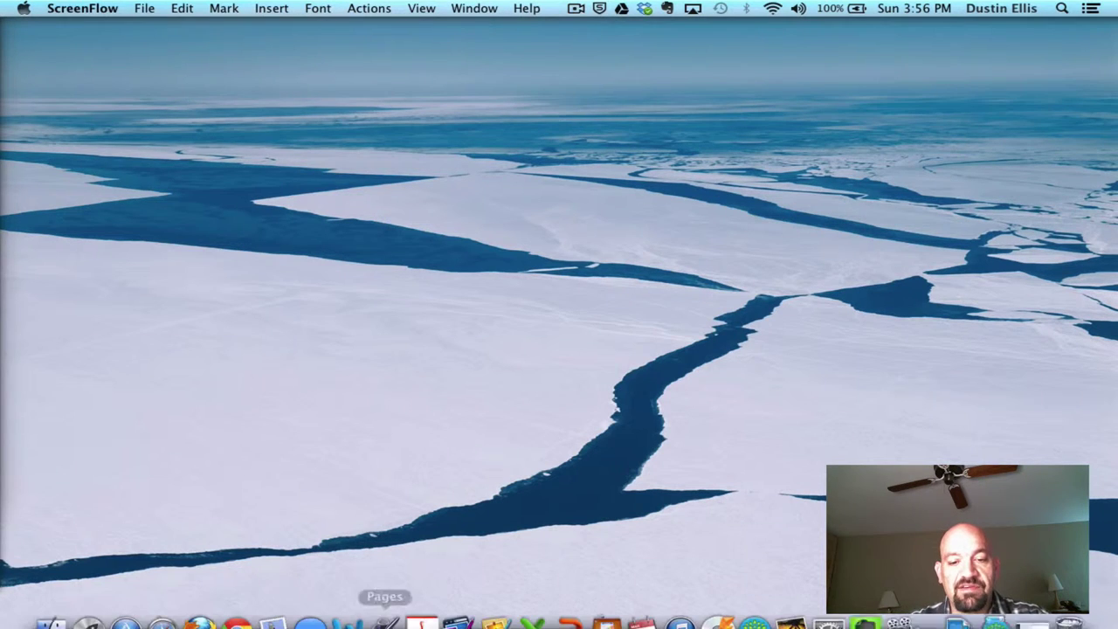
pyautogui.click(247, 611)
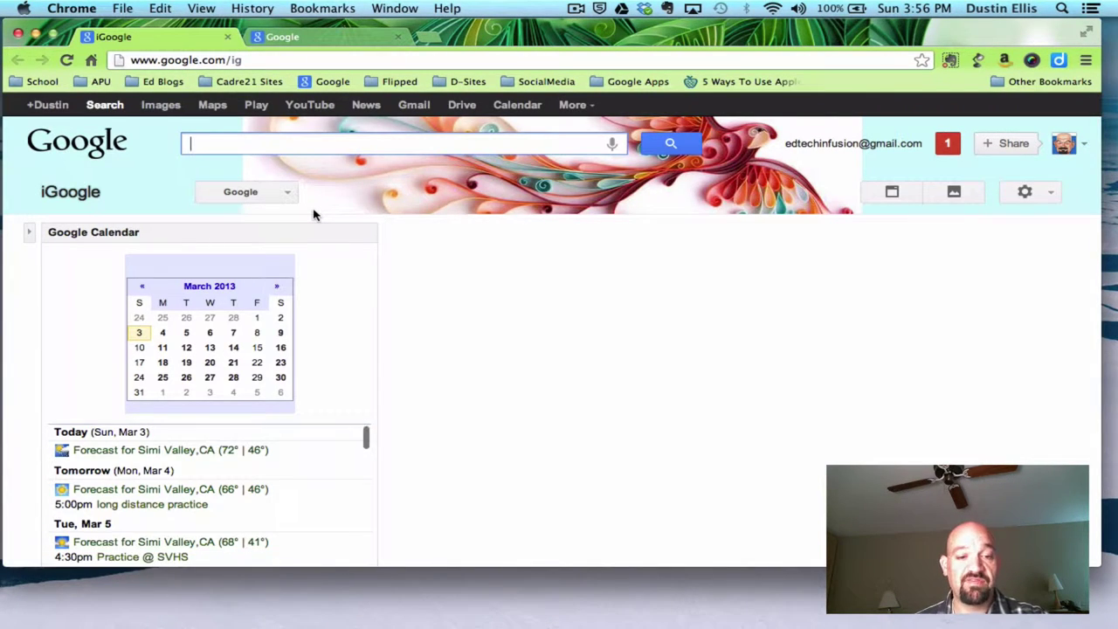
pyautogui.click(746, 82)
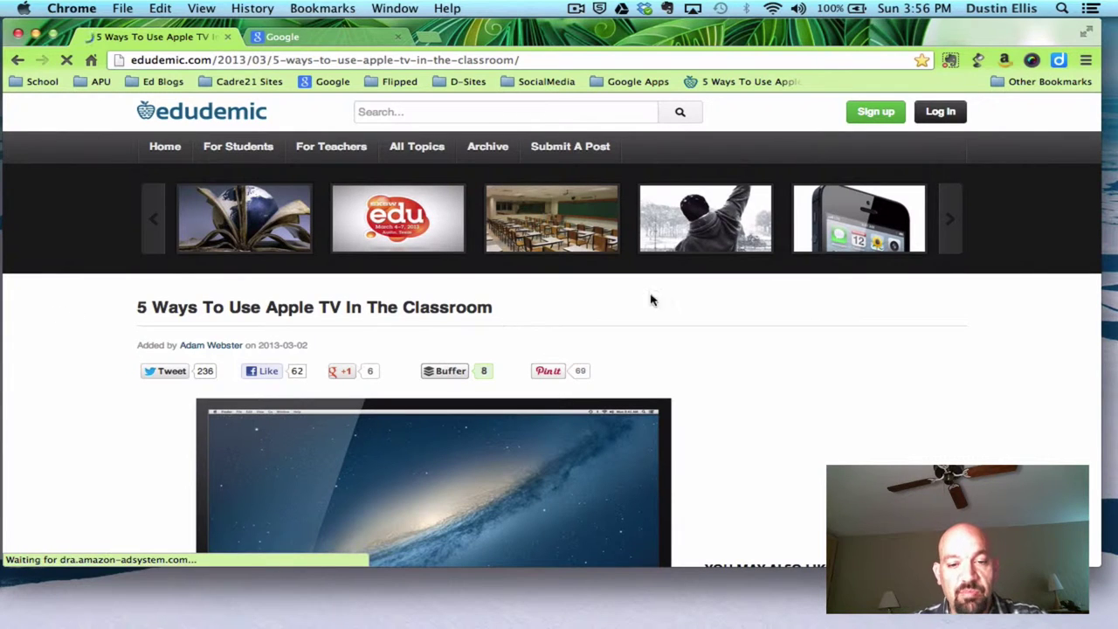
pyautogui.scroll(-5, 664, 298)
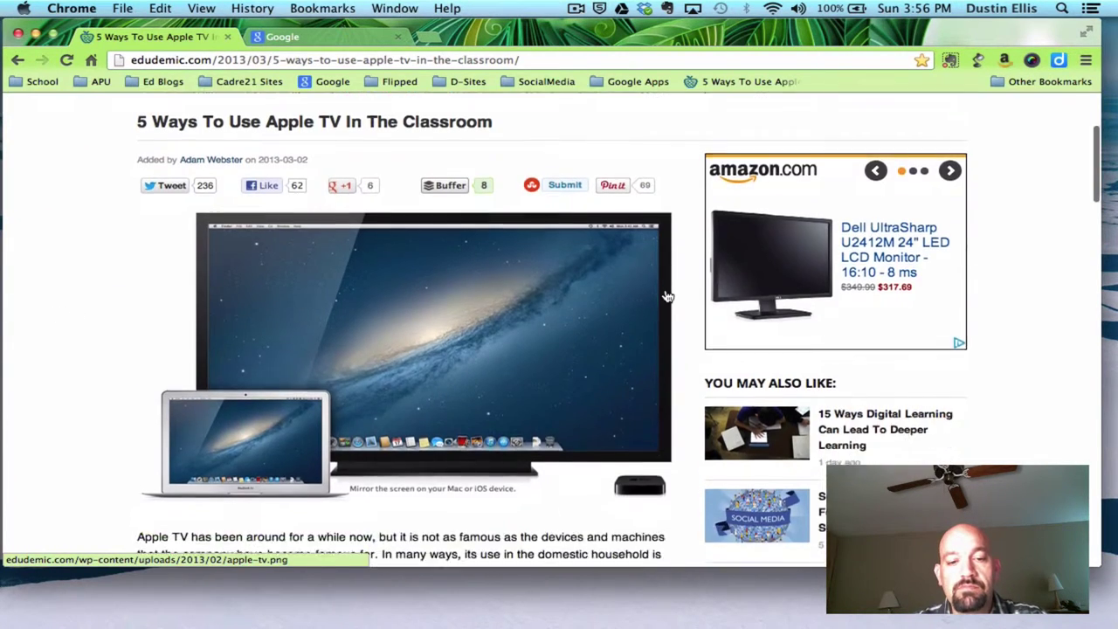
pyautogui.scroll(-3, 663, 298)
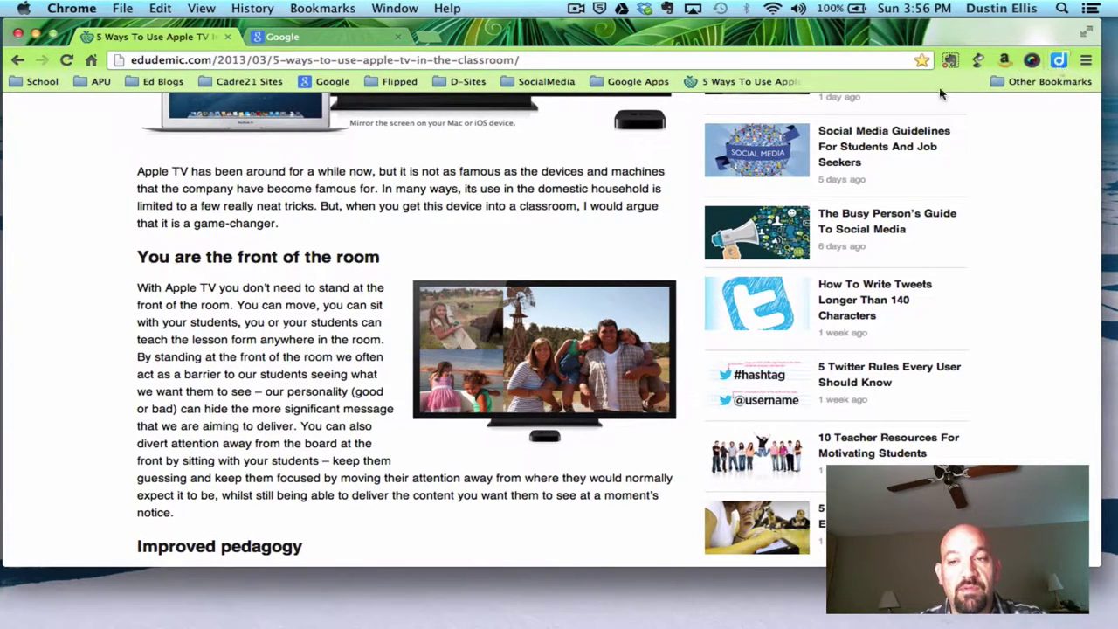
# Annotate the page with Diigo, highlighting the first two sentences under "You are the front of the room" in yellow
pyautogui.click(1059, 63)
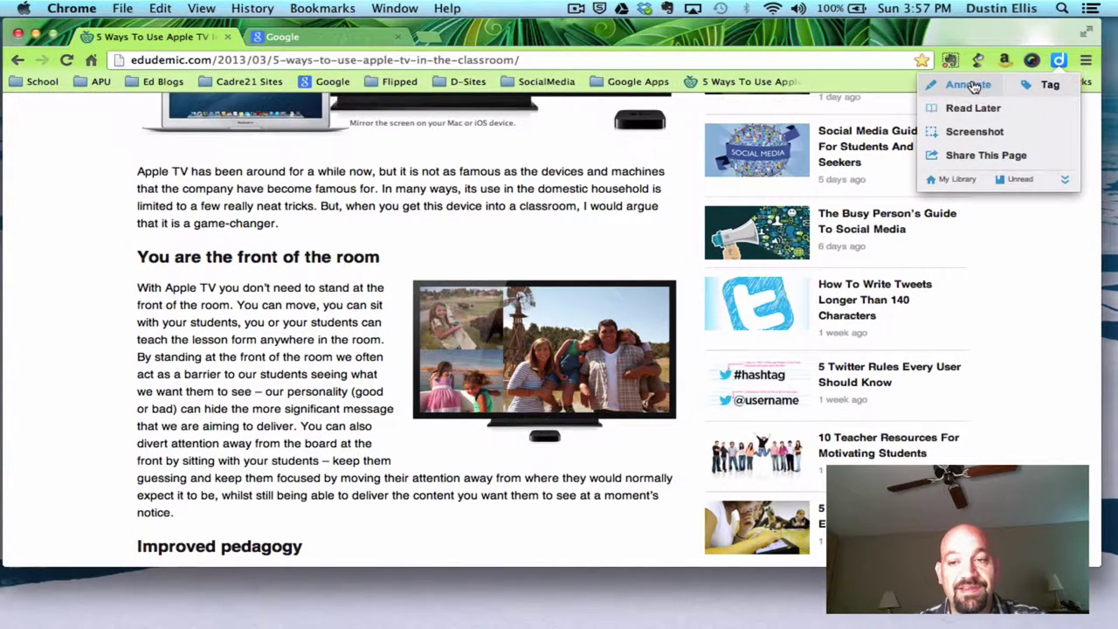
pyautogui.click(986, 87)
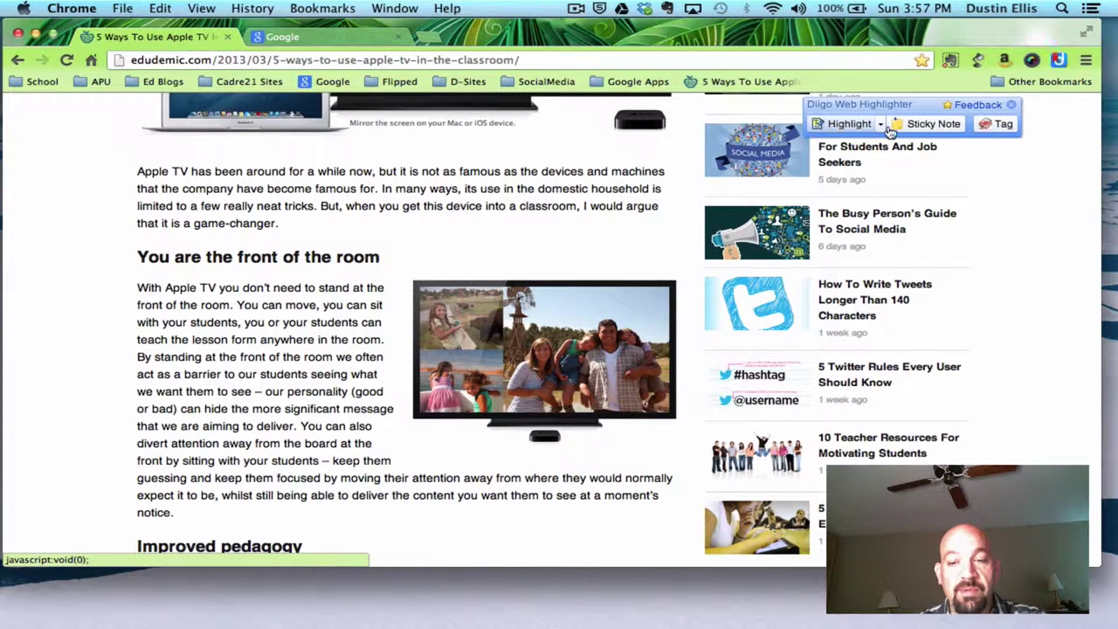
pyautogui.click(847, 128)
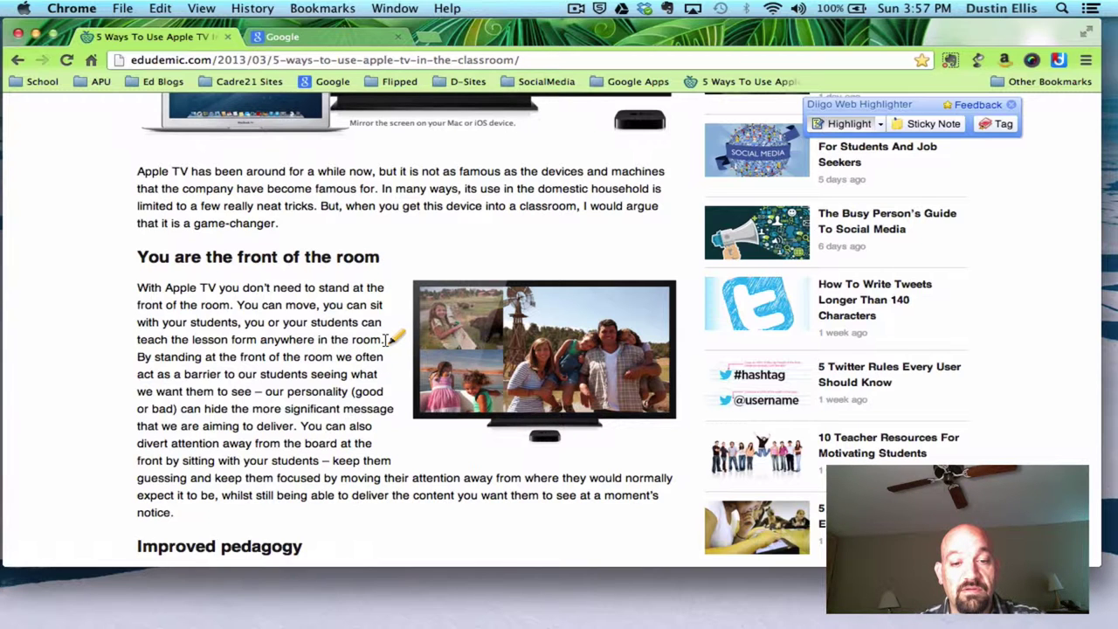
pyautogui.moveTo(385, 340); pyautogui.dragTo(142, 289)
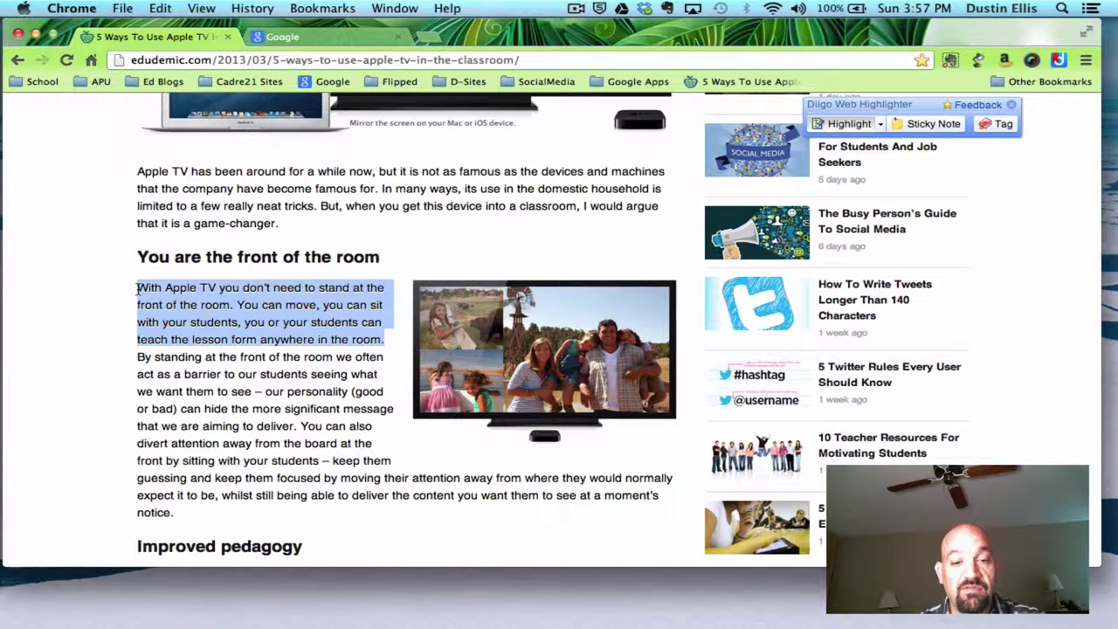
pyautogui.moveTo(137, 288); pyautogui.dragTo(137, 288)
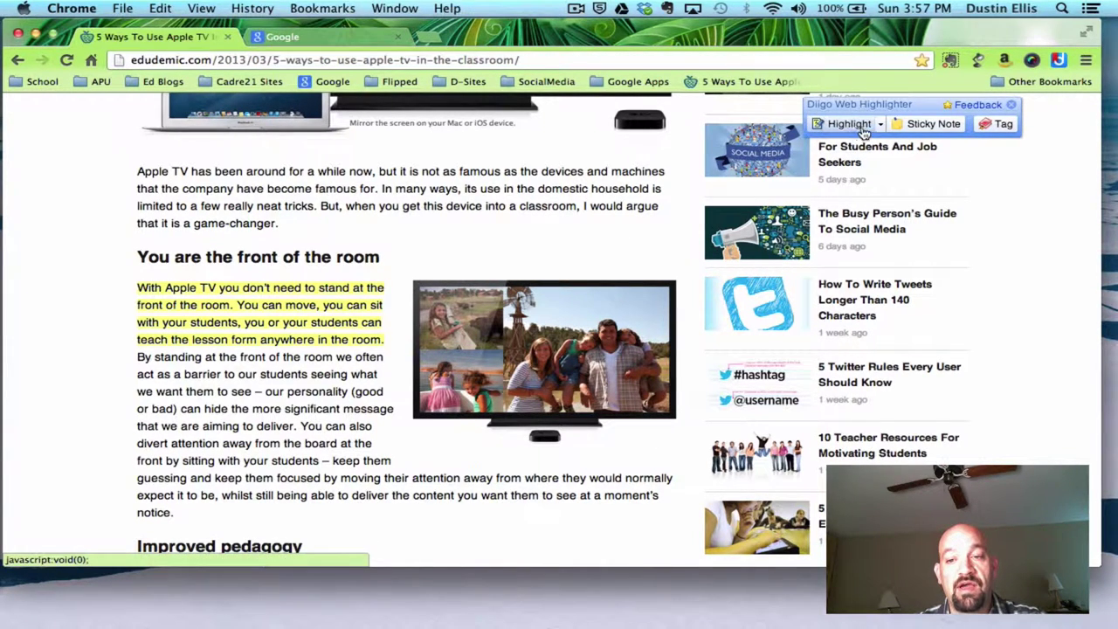
# Post a private sticky note beside the article's opening paragraph reading "Proof that AppleTV is great in the classroom!"
pyautogui.click(918, 129)
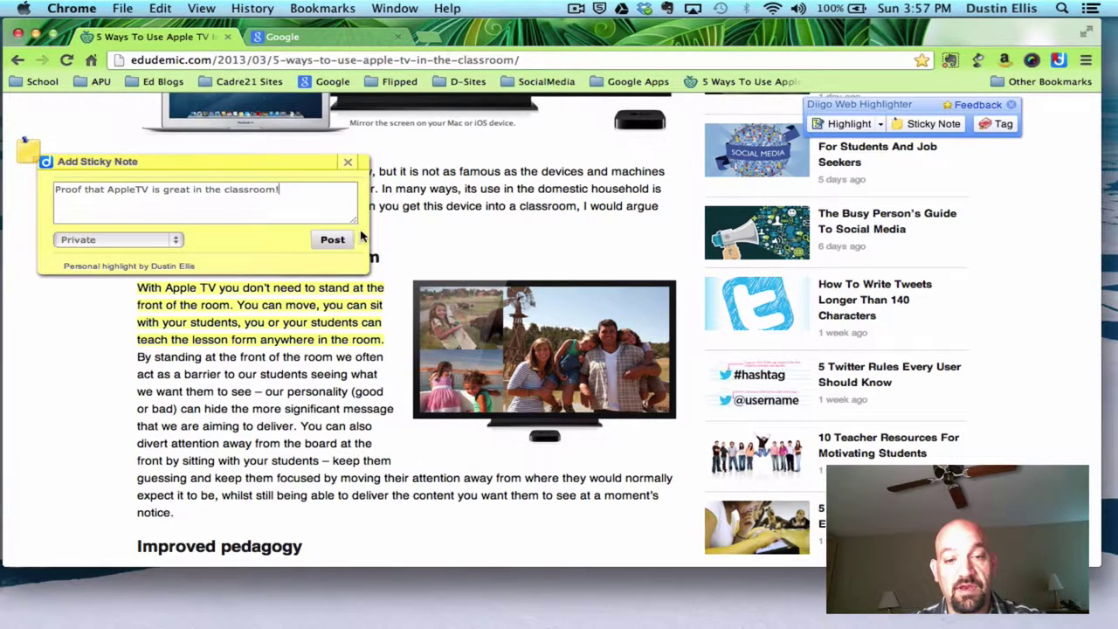
pyautogui.click(332, 240)
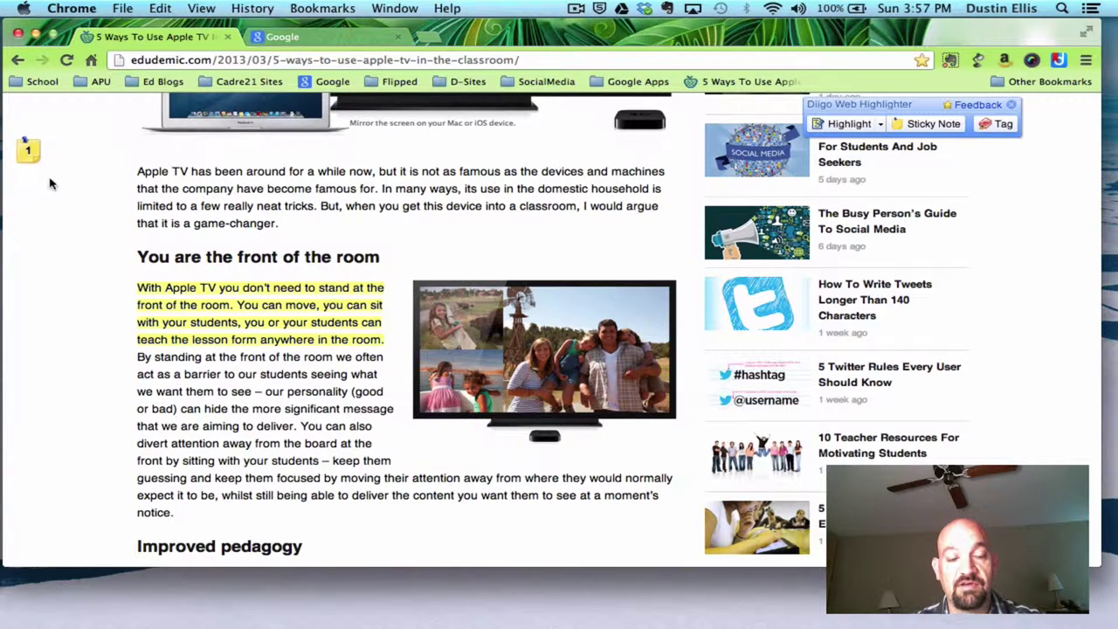
# Highlight the first sentence under "Instant Feedback" in blue
pyautogui.scroll(-10, 234, 305)
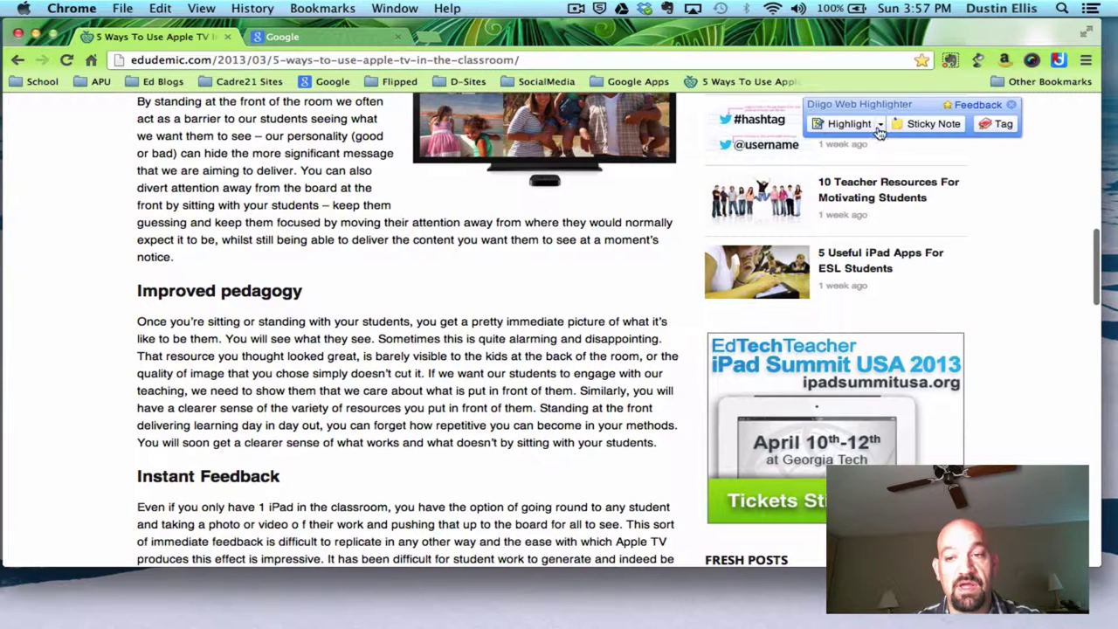
pyautogui.click(842, 124)
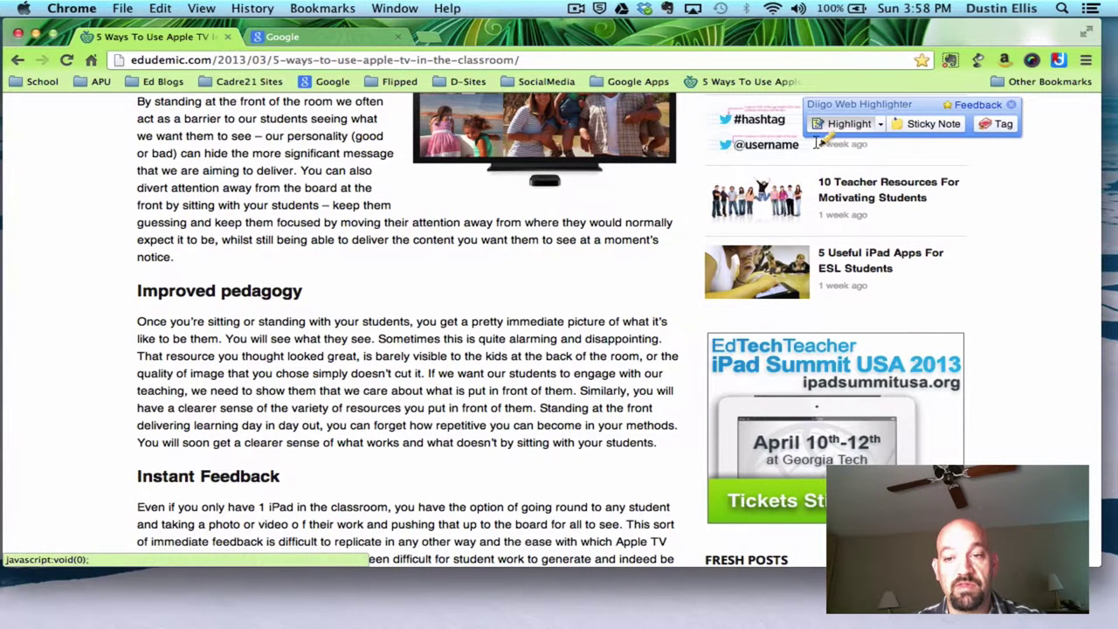
pyautogui.click(880, 124)
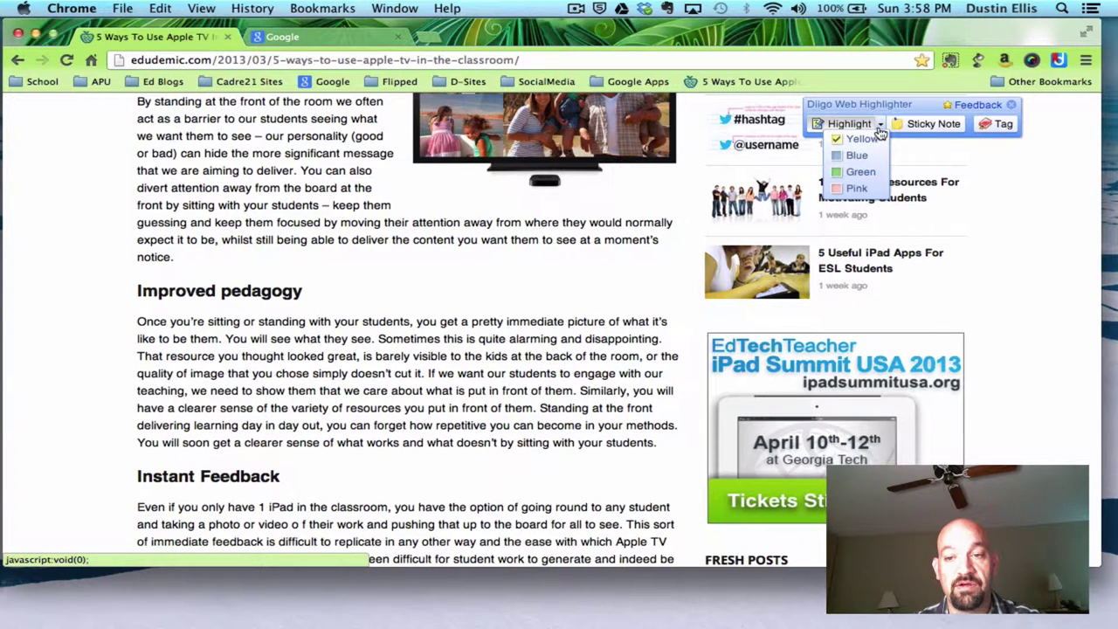
pyautogui.click(852, 172)
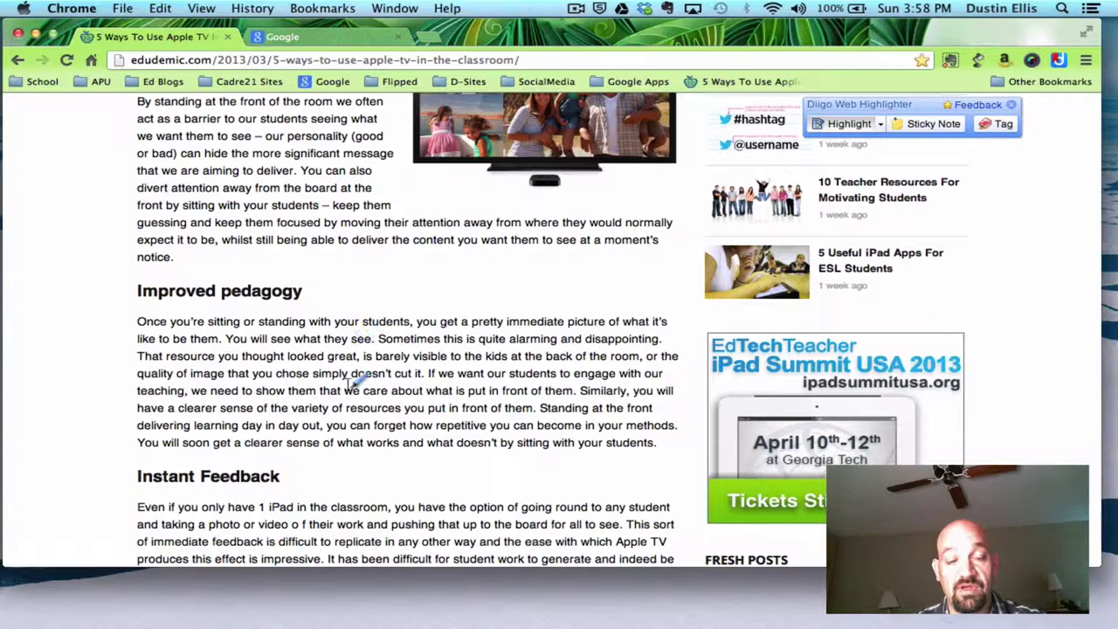
pyautogui.scroll(-4, 349, 384)
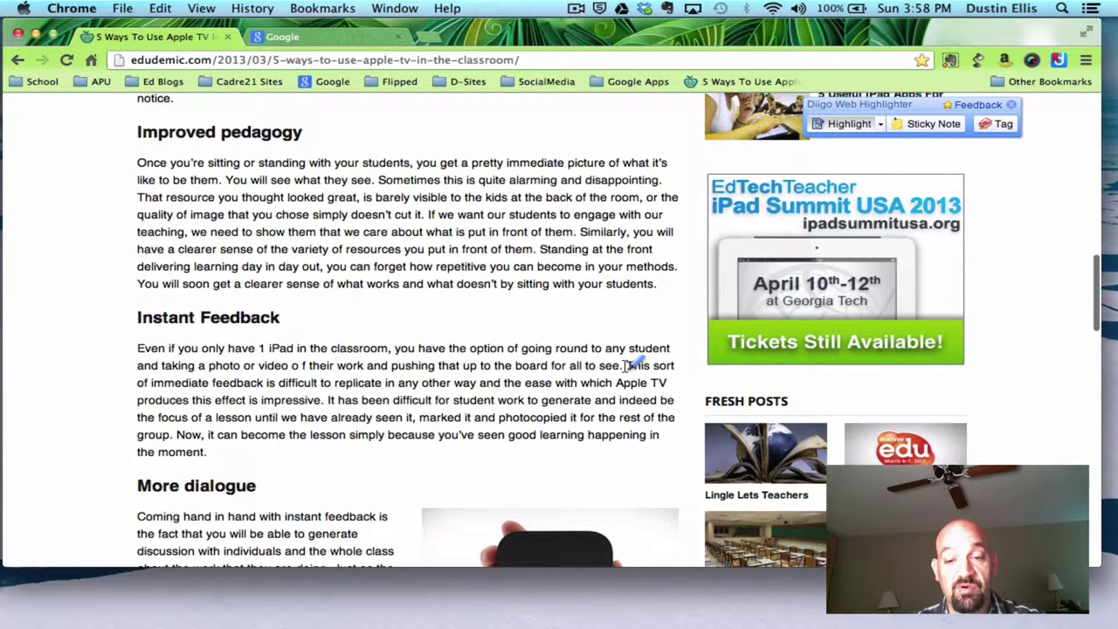
pyautogui.moveTo(623, 365); pyautogui.dragTo(138, 349)
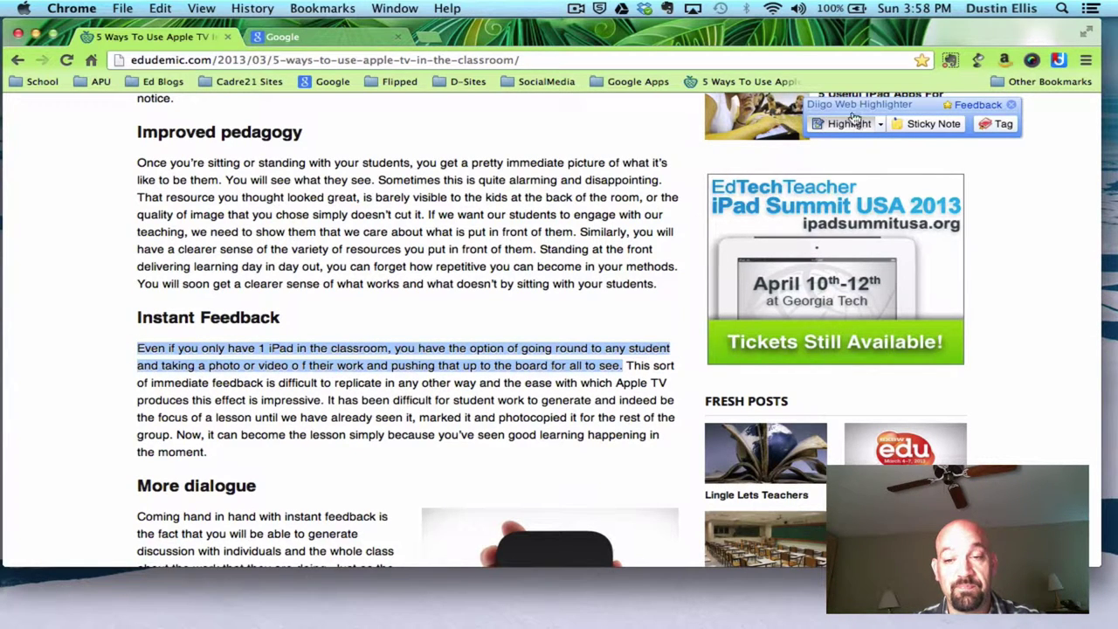
# Set the highlighter to green and highlight "Knowing this has a real impact on motivation within a group." under "Improved motivation"
pyautogui.click(882, 126)
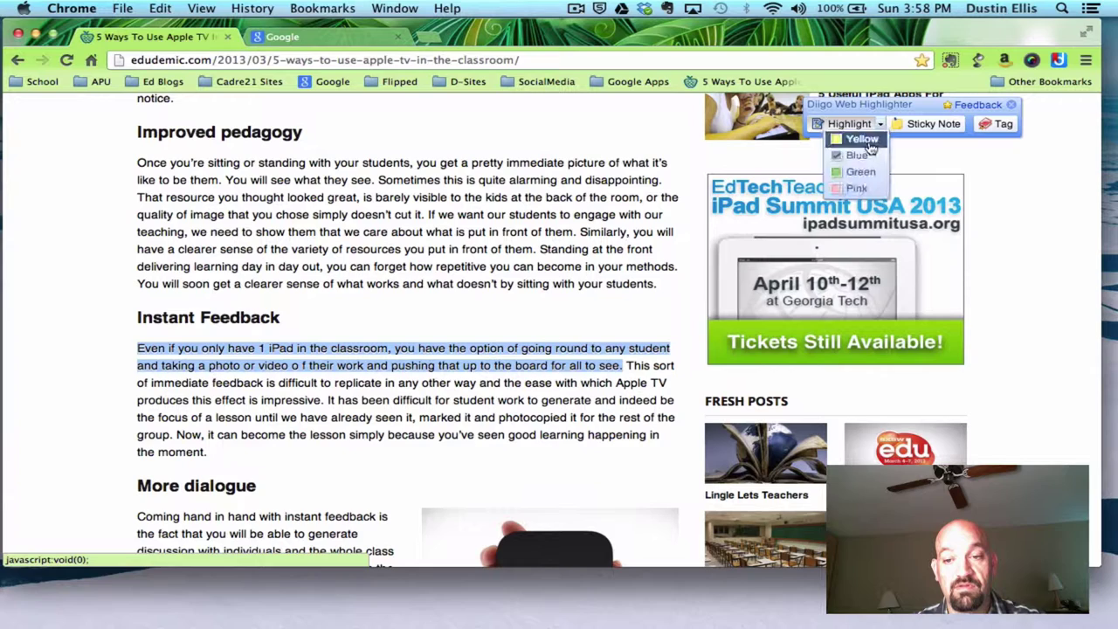
pyautogui.click(837, 174)
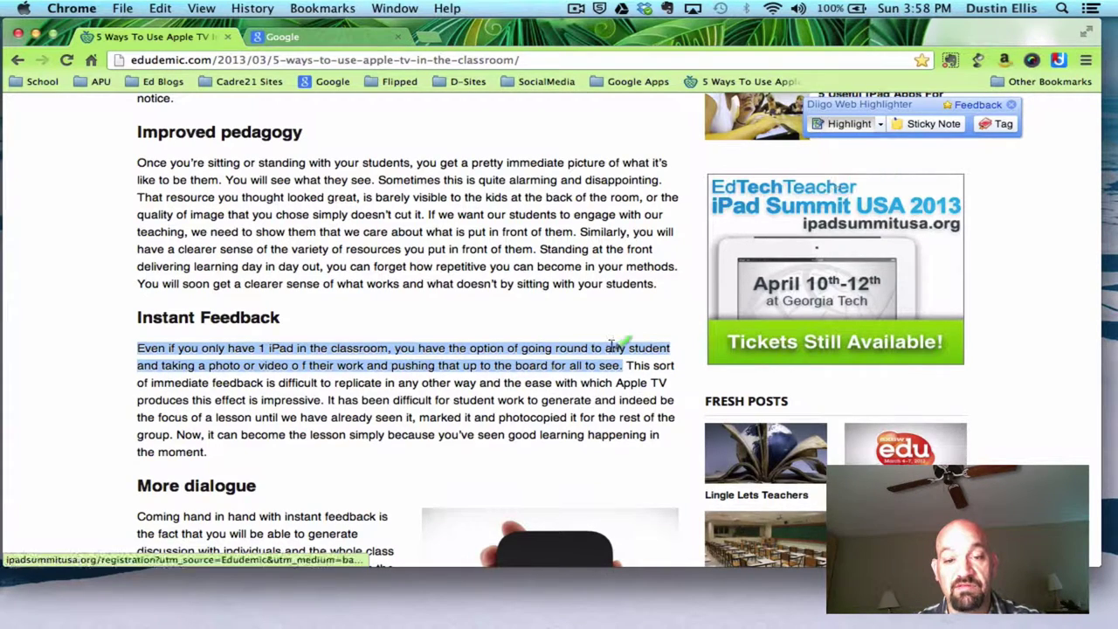
pyautogui.scroll(-8, 463, 385)
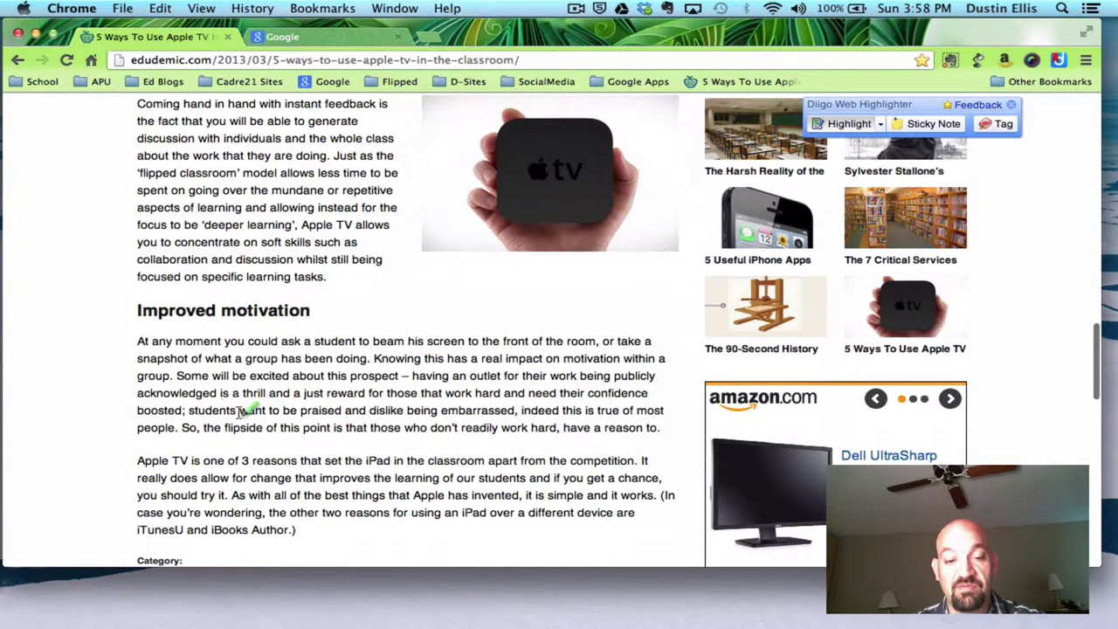
pyautogui.moveTo(174, 375); pyautogui.dragTo(376, 358)
# Look over the annotations throughout the article and close the Diigo Web Highlighter toolbar
pyautogui.scroll(10, 599, 389)
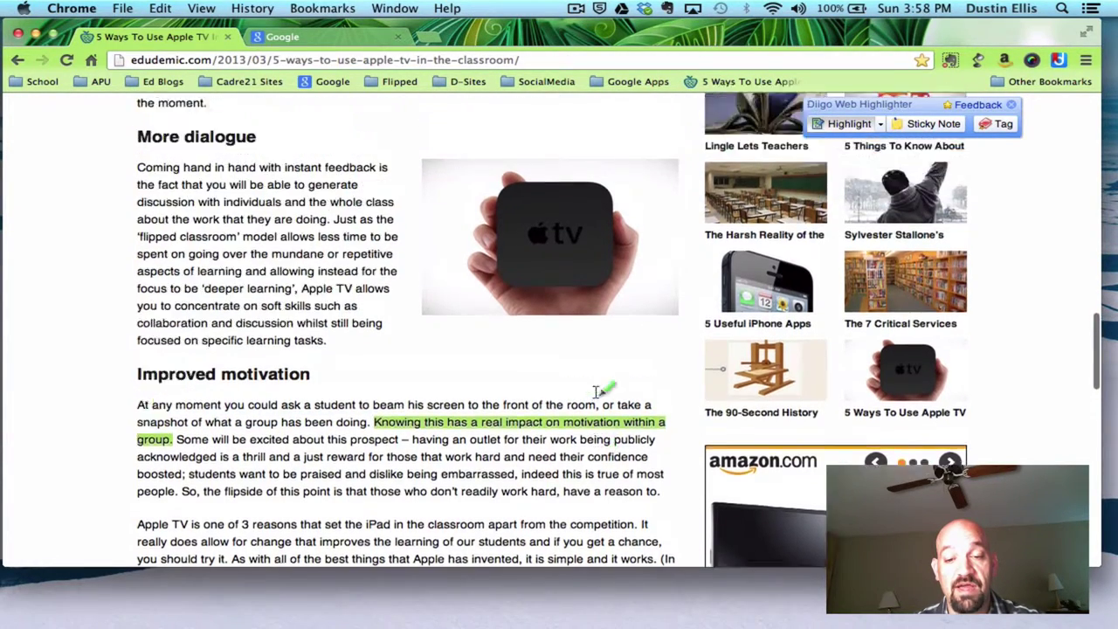
pyautogui.scroll(3, 599, 388)
pyautogui.scroll(-15, 599, 389)
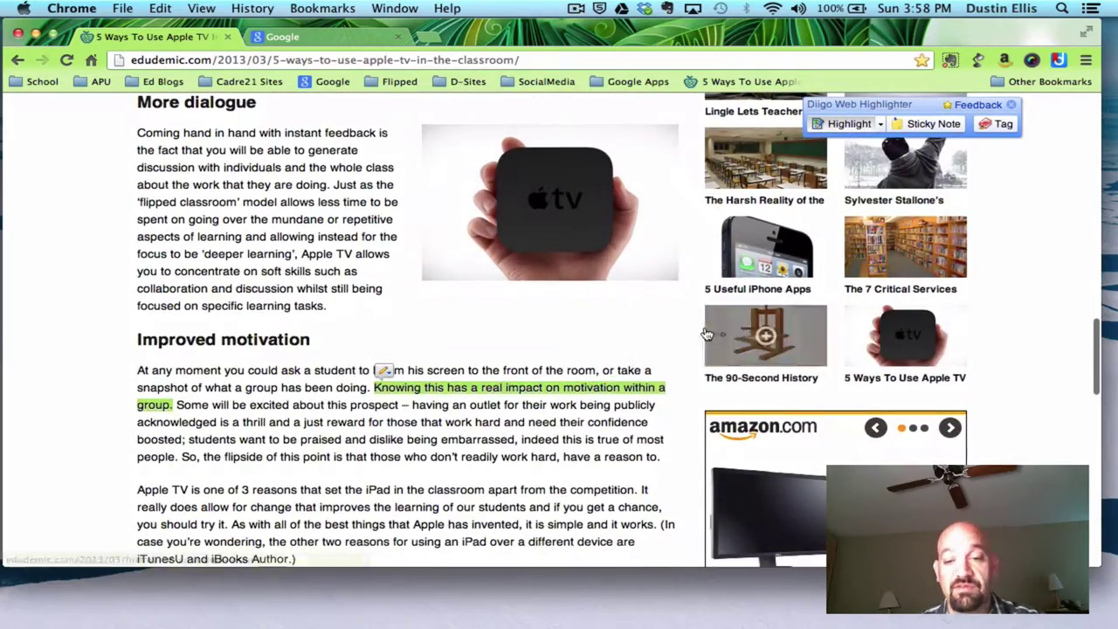
pyautogui.scroll(15, 536, 348)
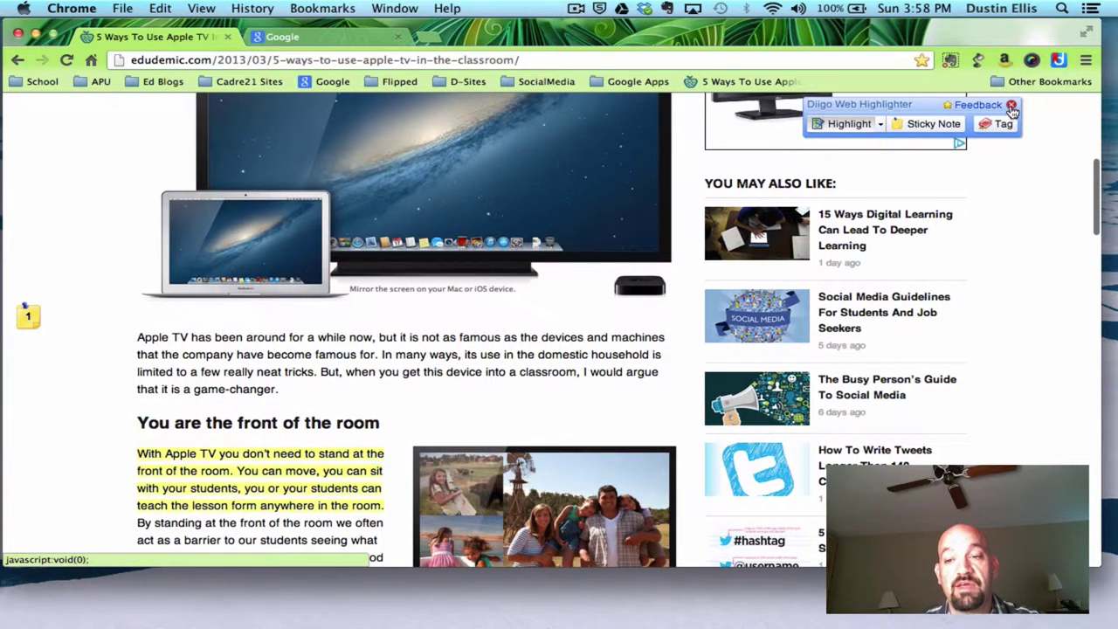
pyautogui.click(1012, 106)
pyautogui.scroll(10, 646, 409)
pyautogui.scroll(-15, 649, 414)
pyautogui.scroll(15, 647, 413)
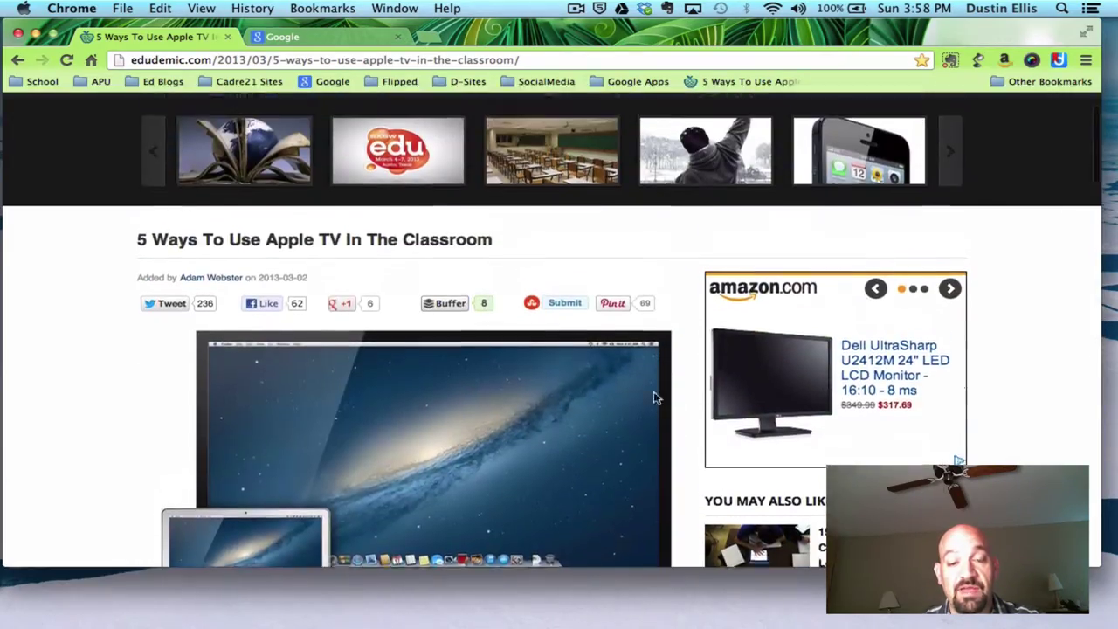
# Save a Diigo bookmark of the page with description "Using AppleTV is wonderful for all!" and tags apple, appletv and guideonthesid, then dismiss the highlighter toolbar
pyautogui.click(1058, 59)
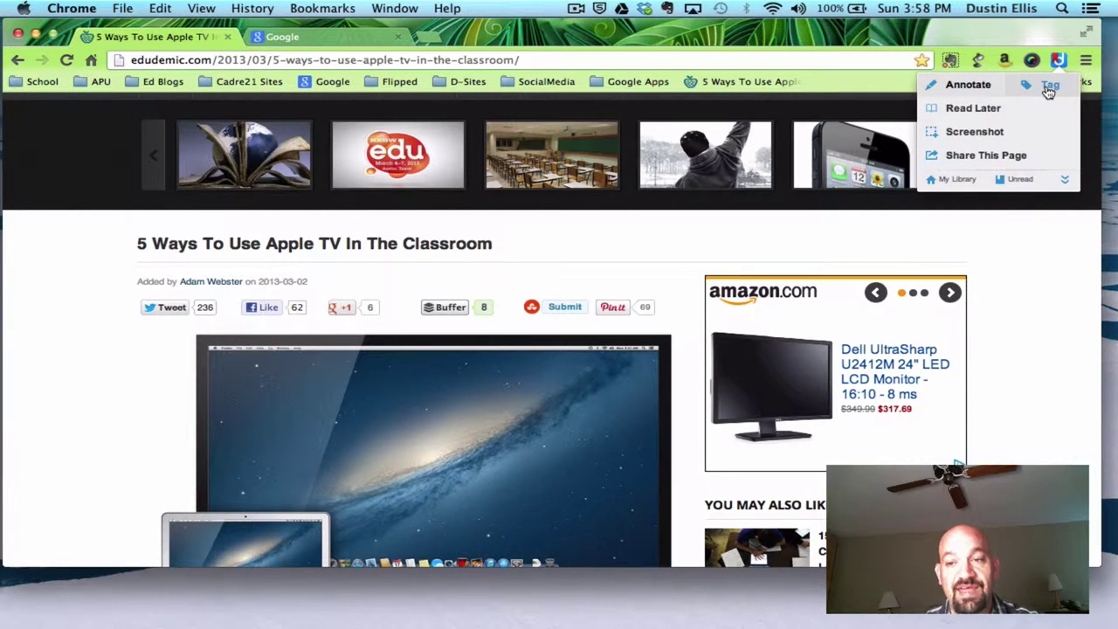
pyautogui.click(1048, 87)
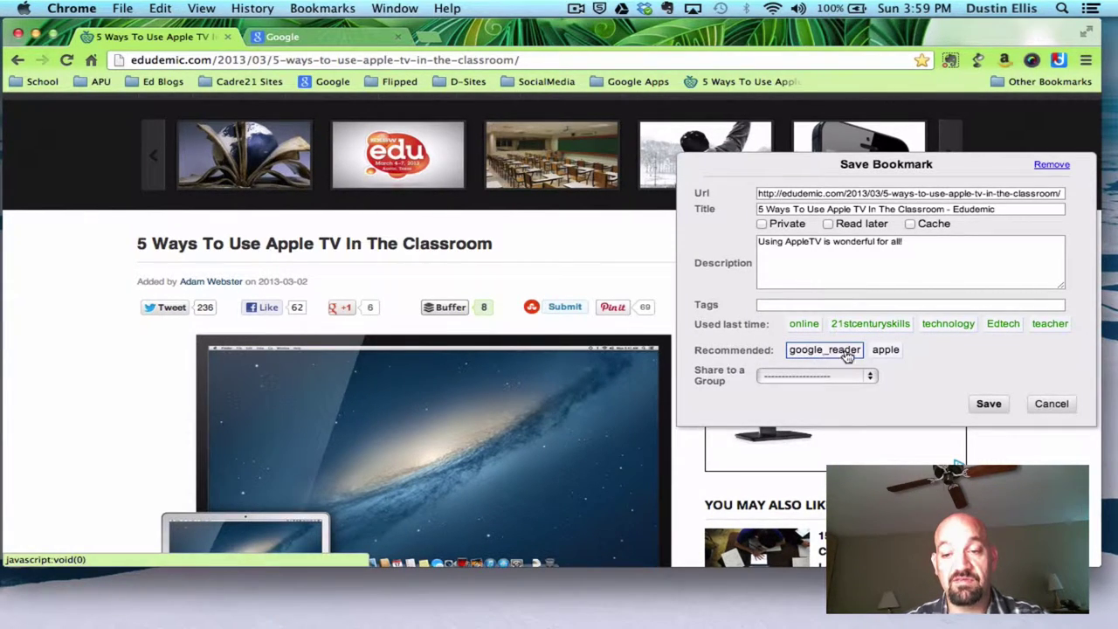
pyautogui.click(882, 349)
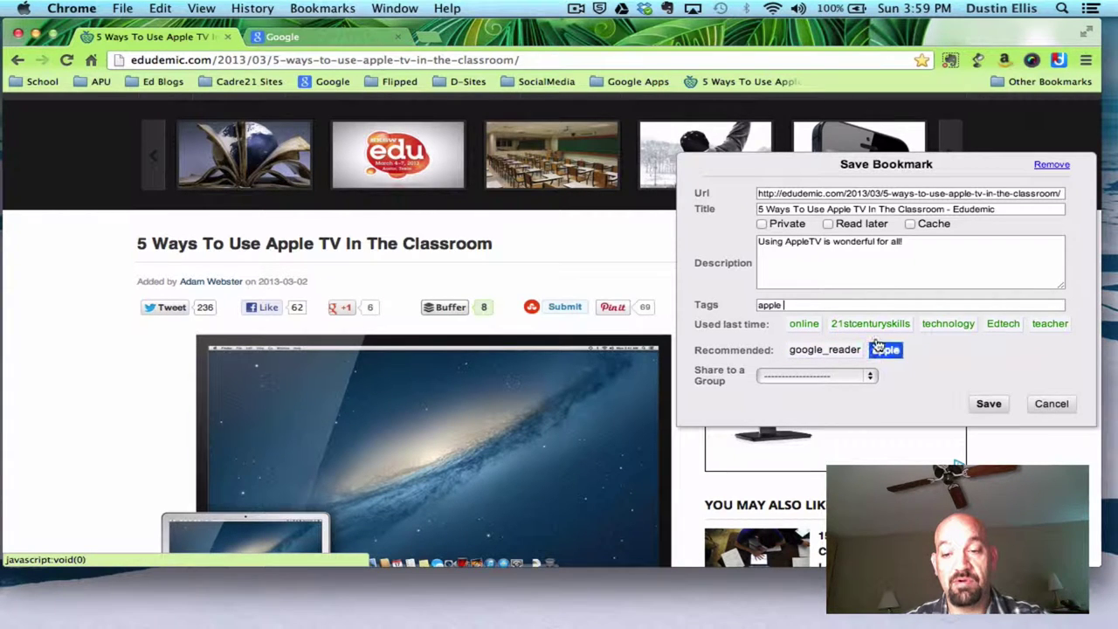
pyautogui.write('APp')
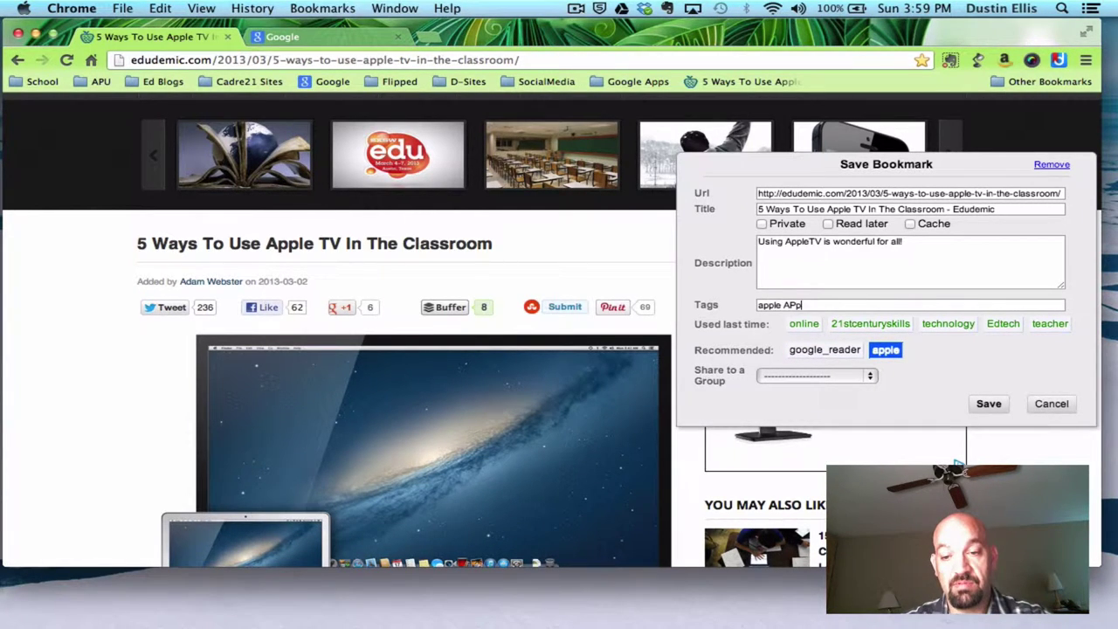
pyautogui.press('BackSpace')
pyautogui.write('apple')
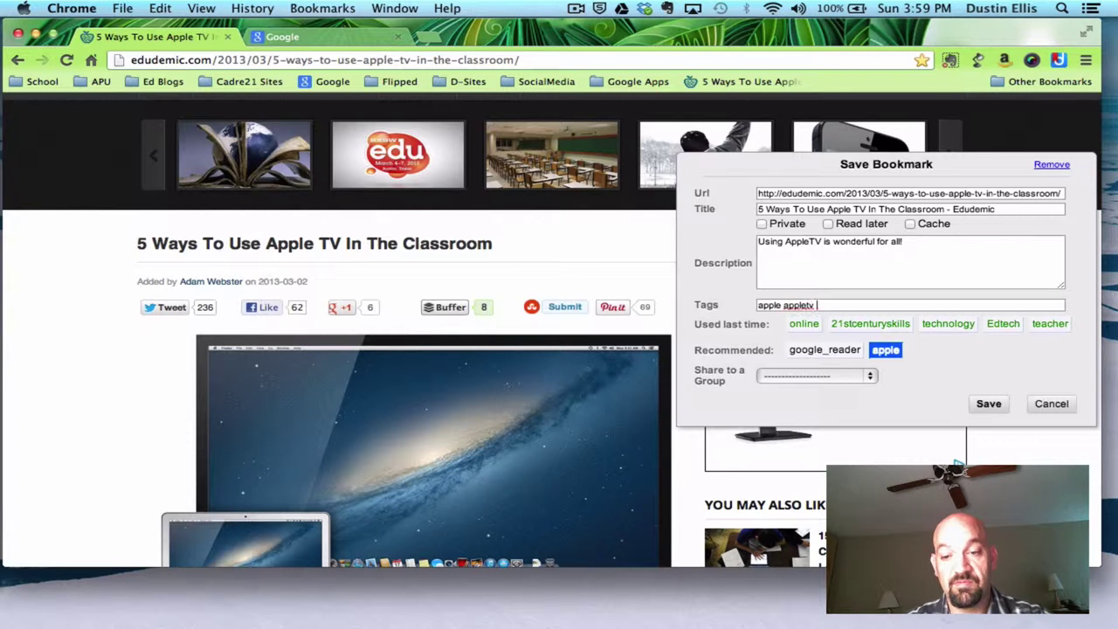
pyautogui.write('tv ')
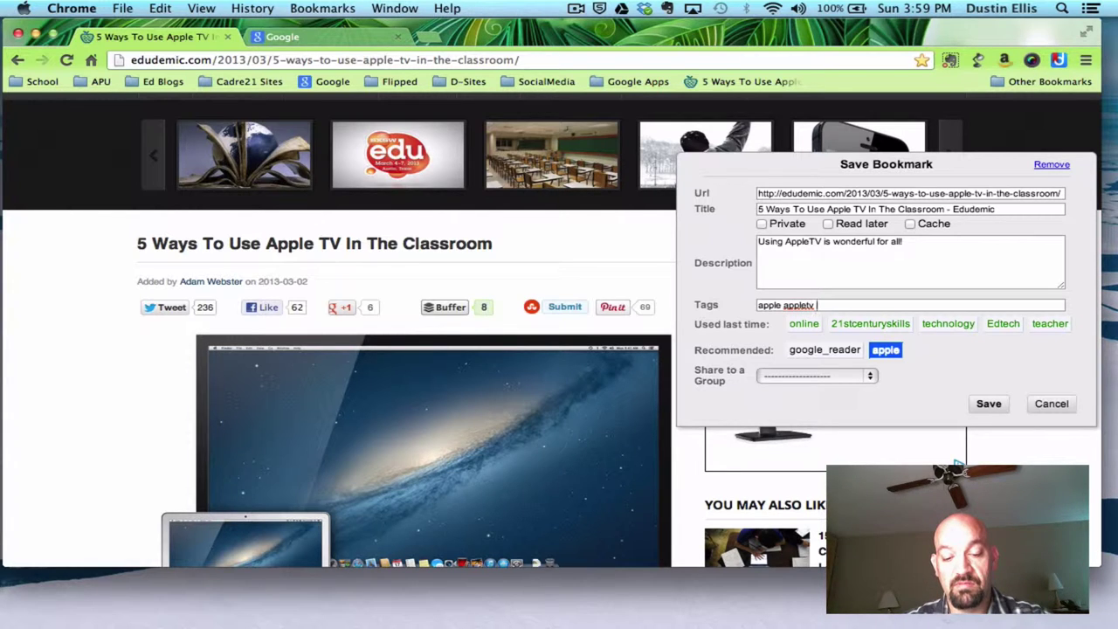
pyautogui.write('guideonthesid')
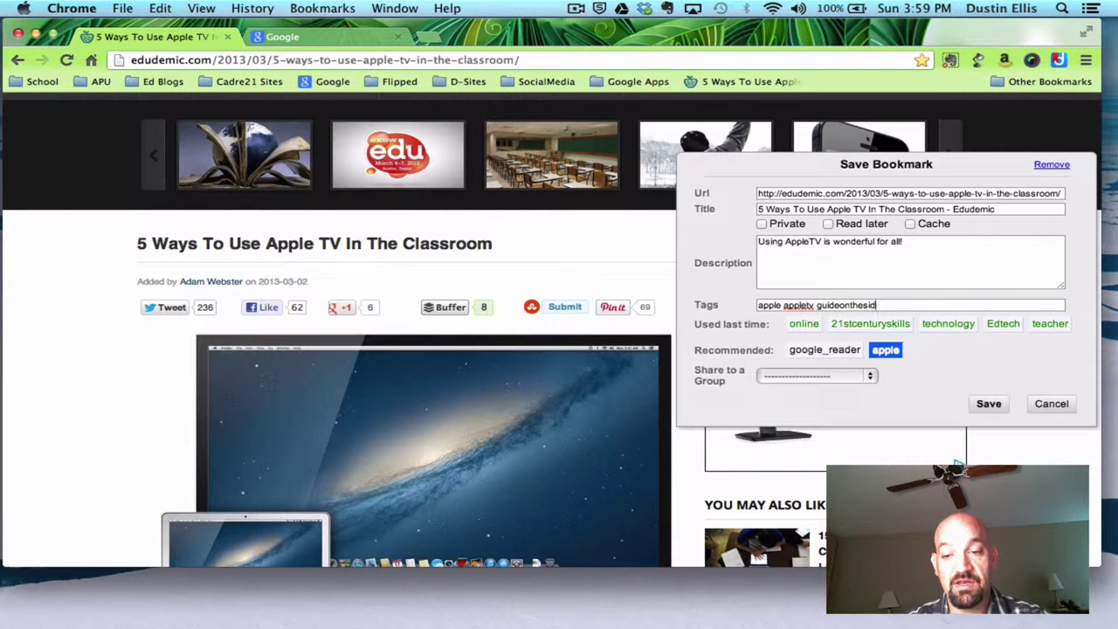
pyautogui.press('Return')
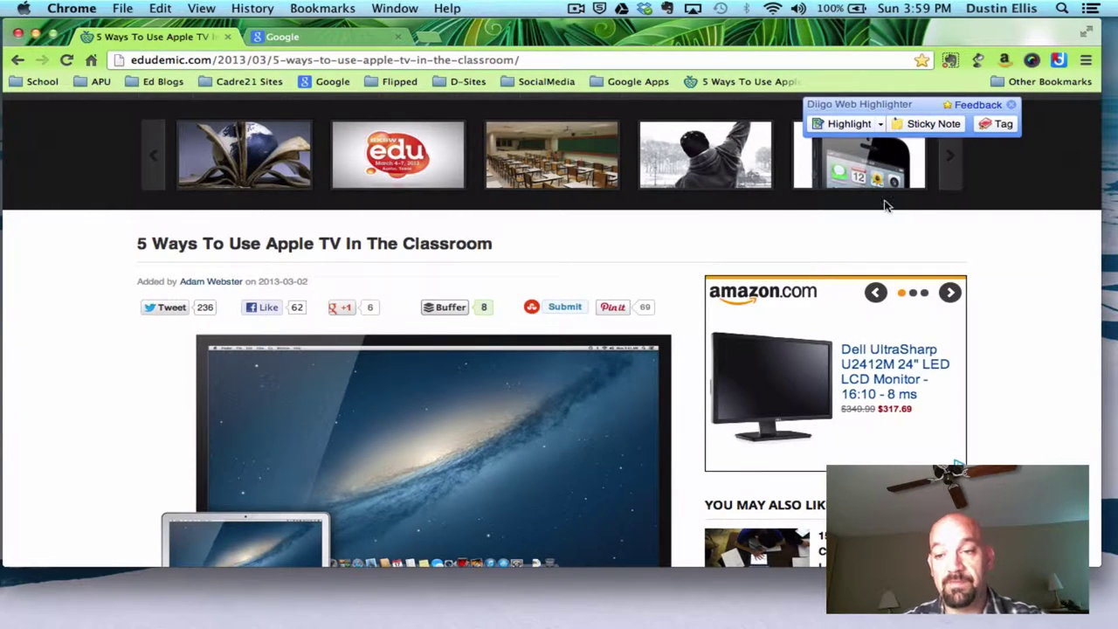
pyautogui.click(1011, 106)
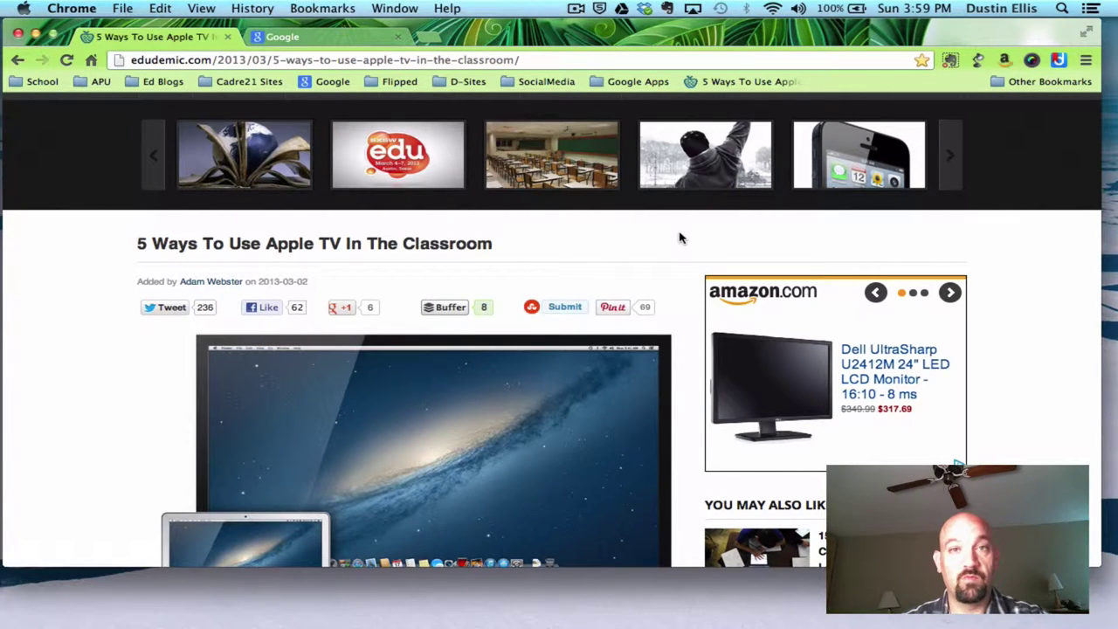
# Go to the Diigo library and open the saved article "5 Ways To Use Apple TV In The Classroom"
pyautogui.click(1059, 61)
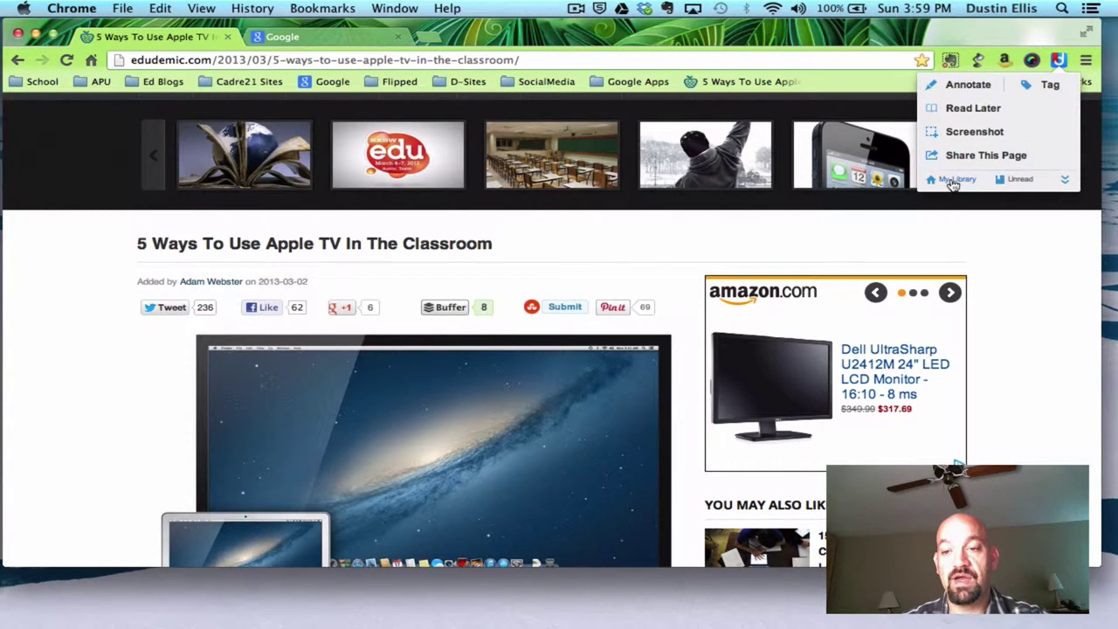
pyautogui.click(1065, 183)
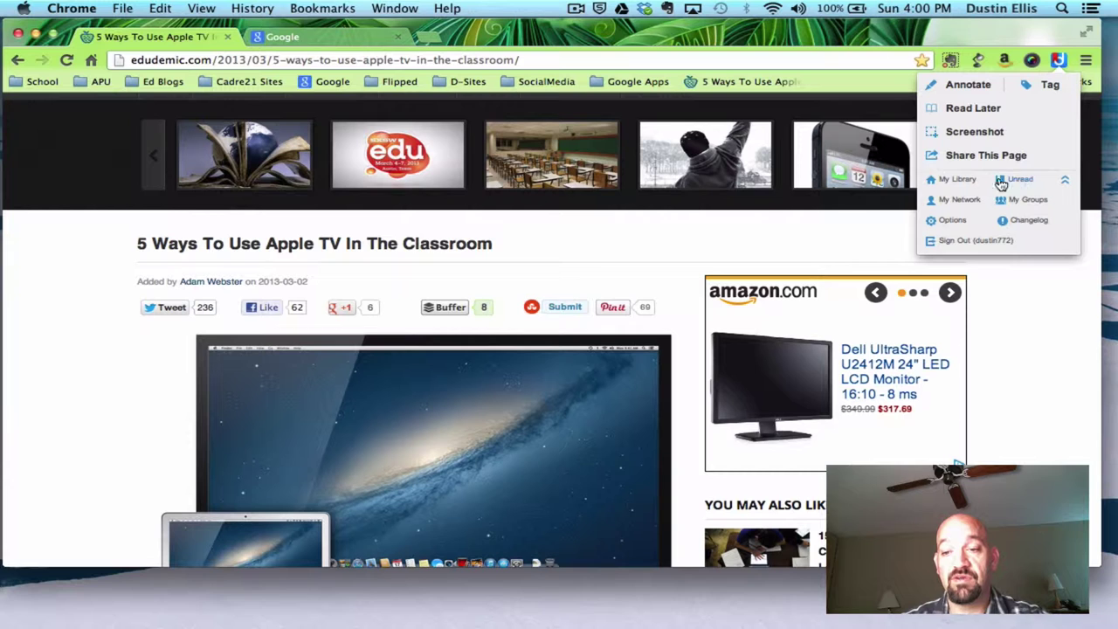
pyautogui.click(960, 180)
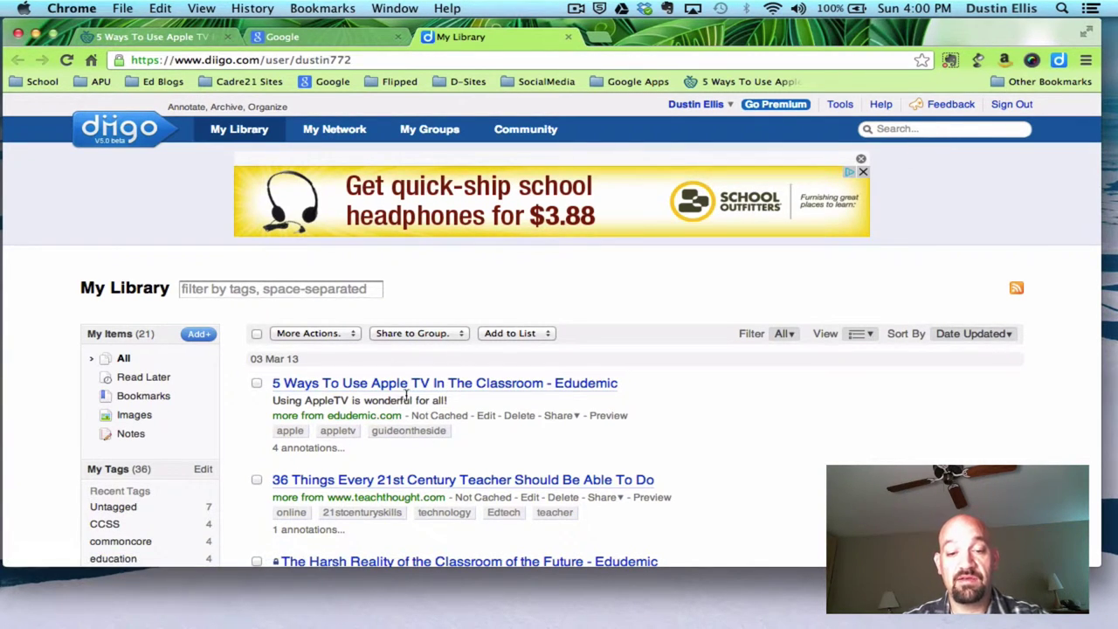
pyautogui.click(445, 384)
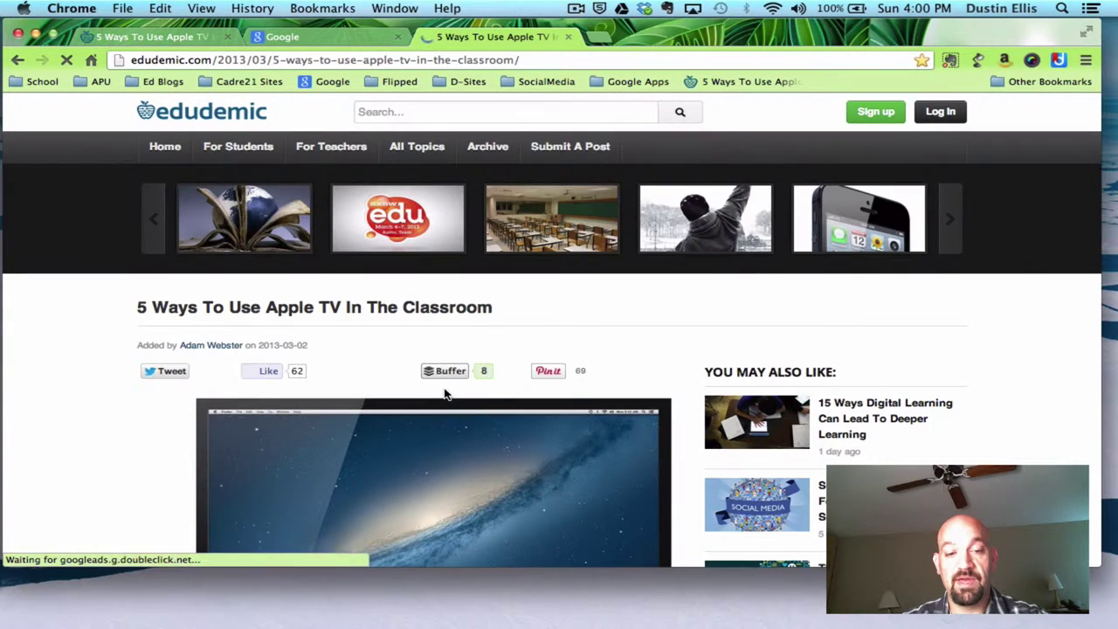
# Review the saved highlights throughout the article and open the sticky note beside the introduction
pyautogui.scroll(-10, 445, 394)
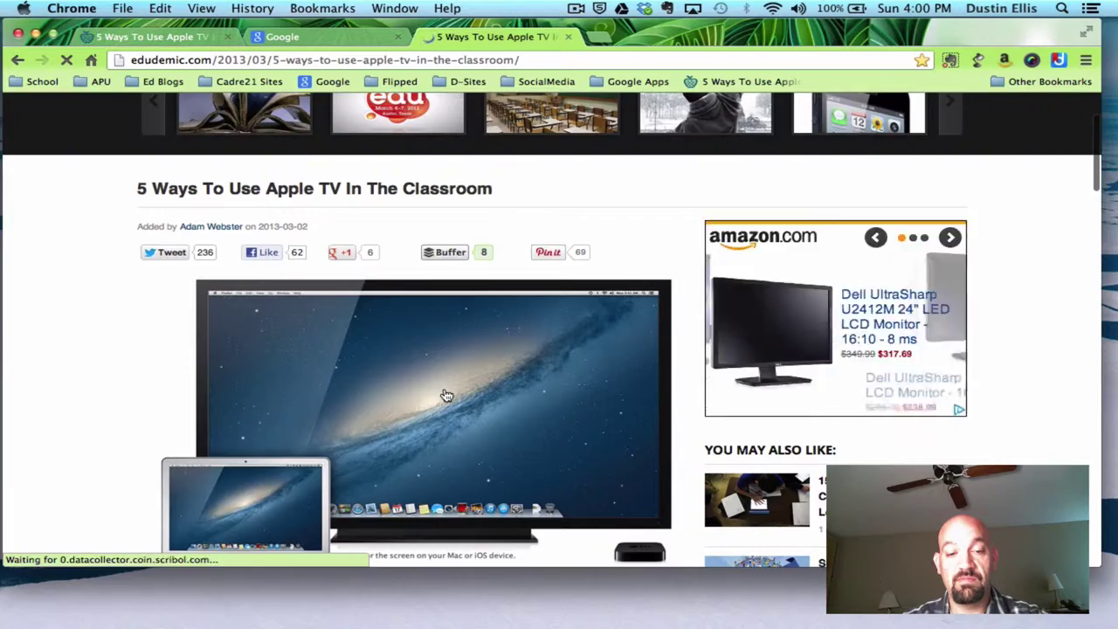
pyautogui.scroll(-3, 445, 389)
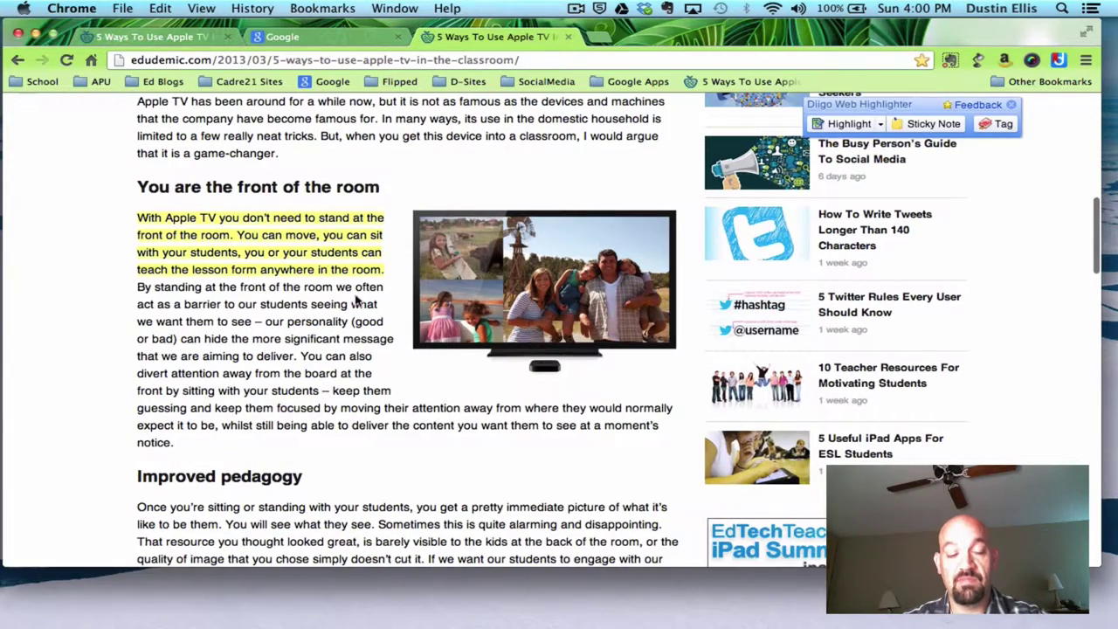
pyautogui.scroll(-6, 332, 393)
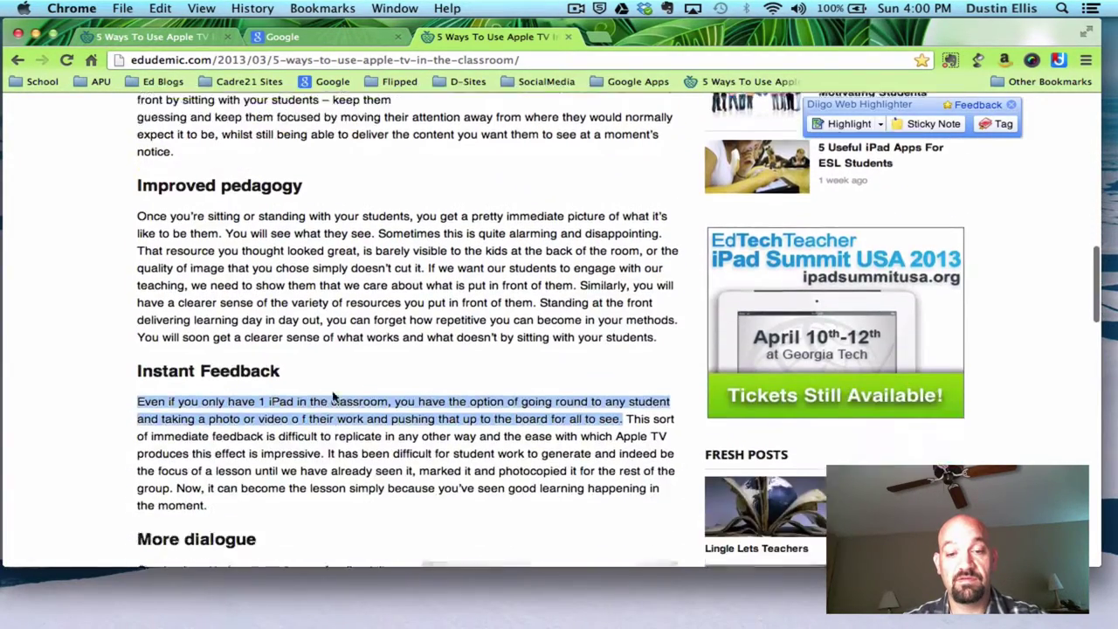
pyautogui.scroll(-5, 332, 397)
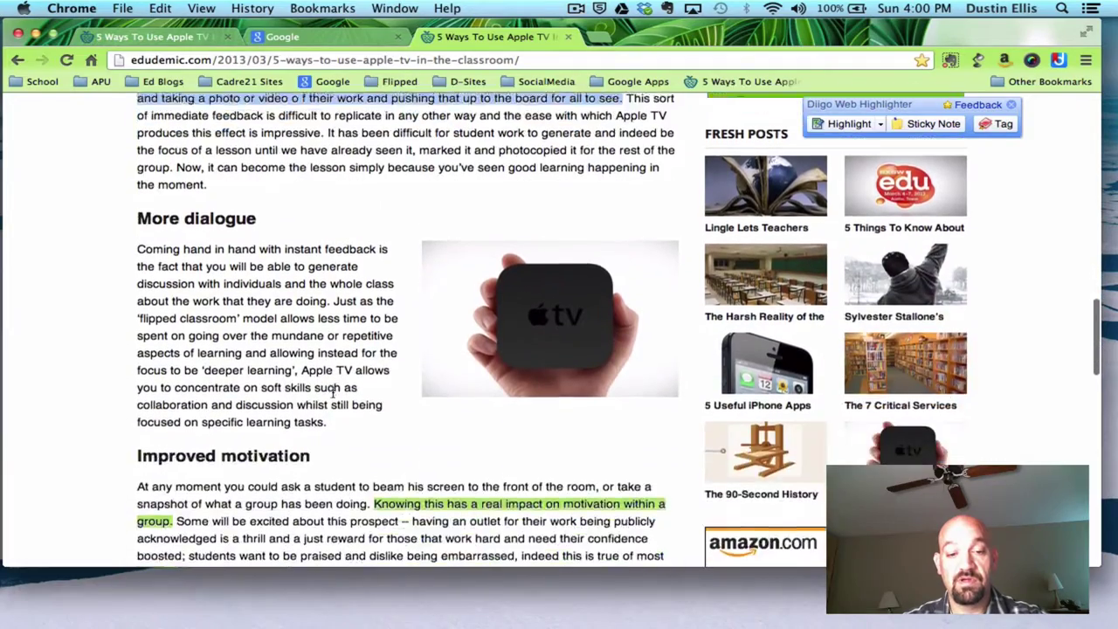
pyautogui.scroll(8, 332, 393)
pyautogui.scroll(5, 333, 391)
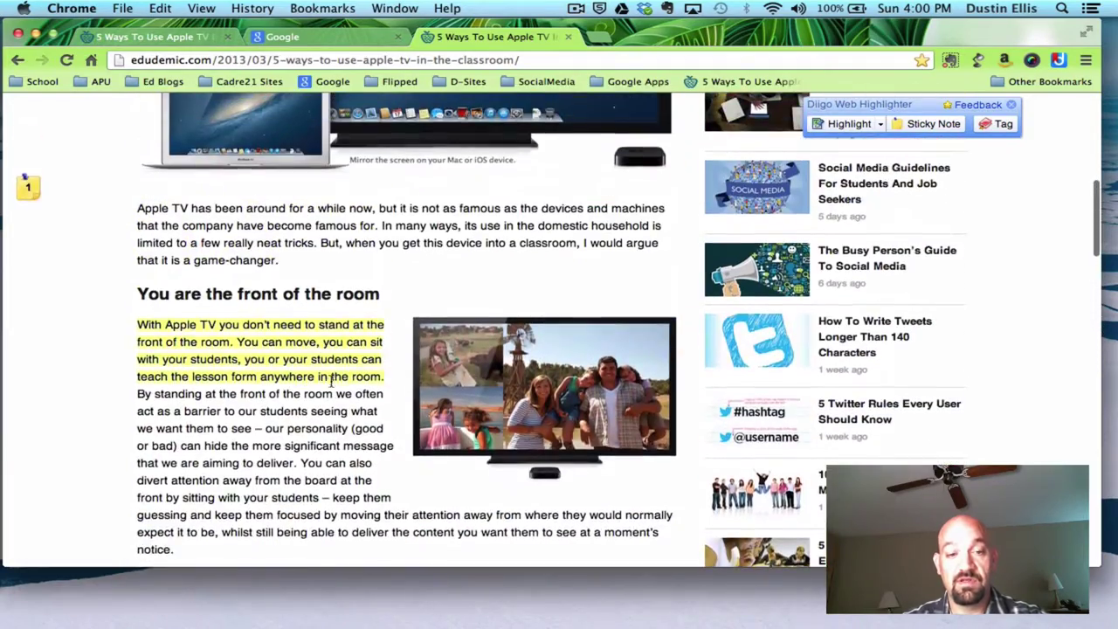
pyautogui.click(25, 185)
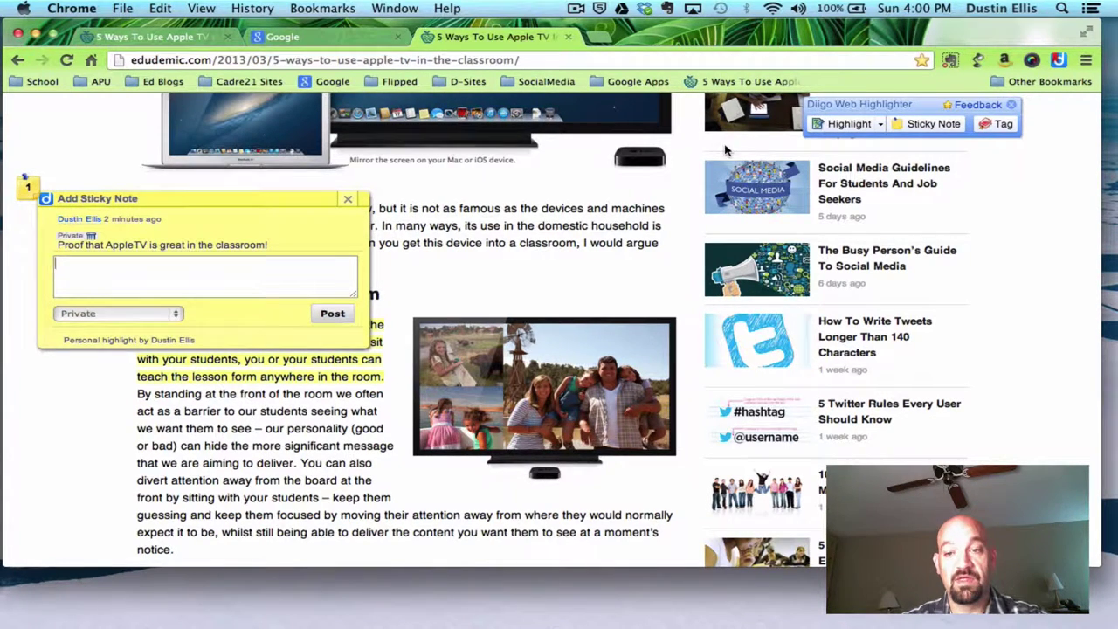
# Quit Google Chrome and switch to Firefox
pyautogui.click(72, 8)
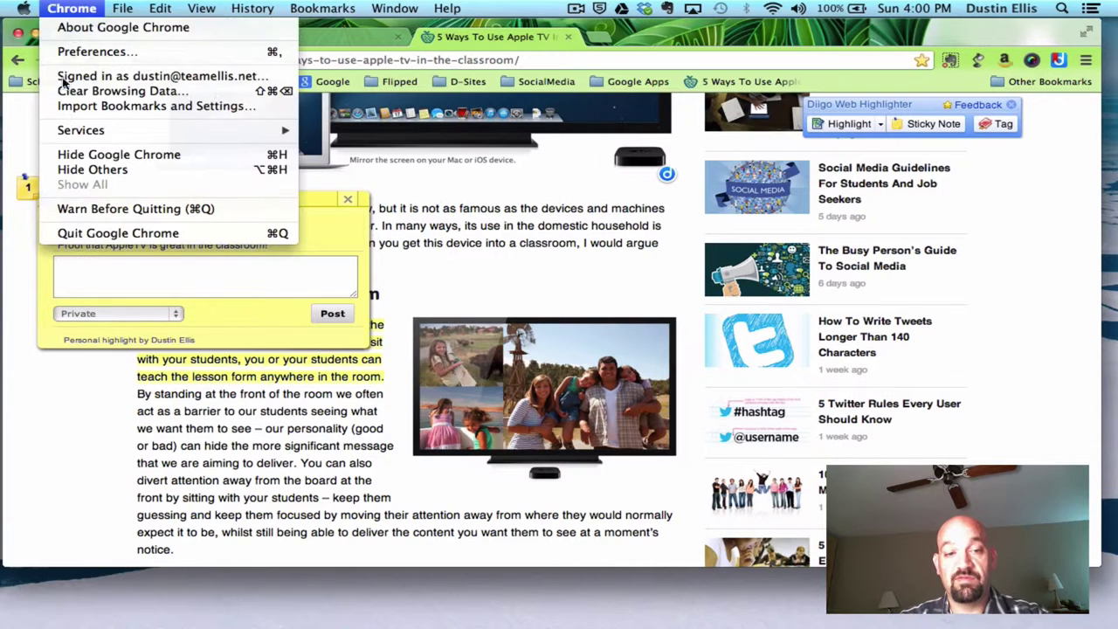
pyautogui.click(67, 229)
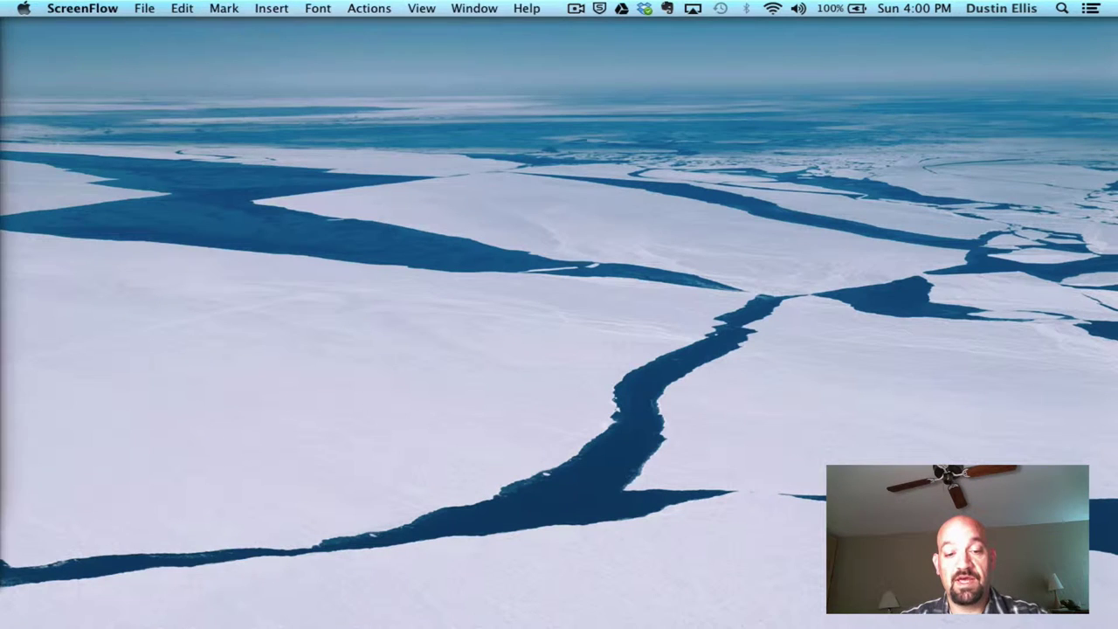
pyautogui.click(200, 604)
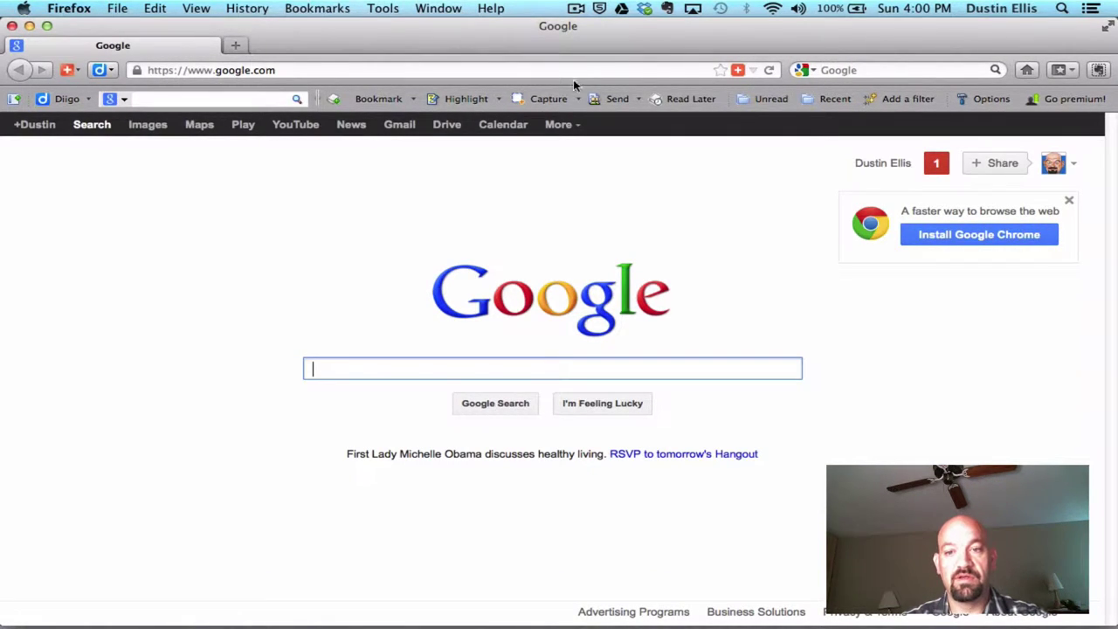
# Load the website edudemic.com
pyautogui.click(316, 73)
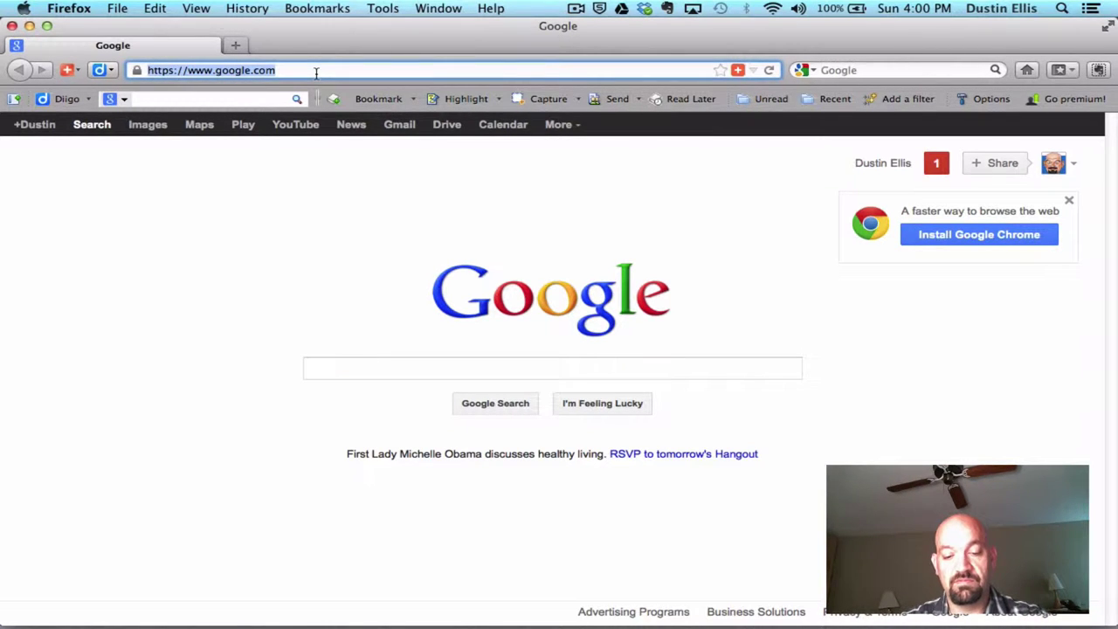
pyautogui.write('edu')
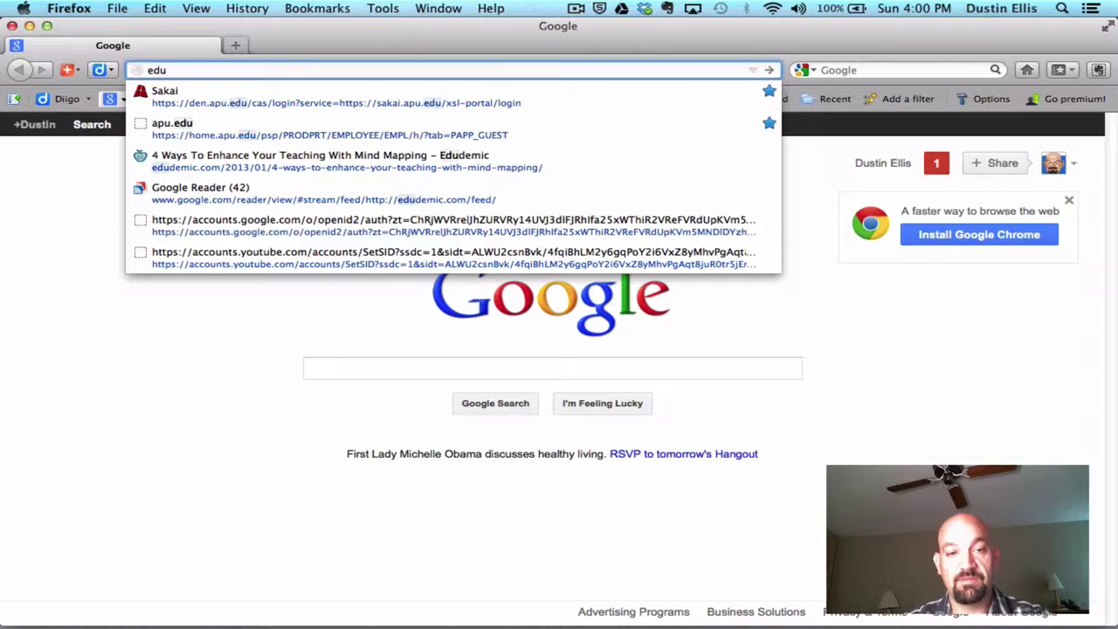
pyautogui.write('demic.com')
pyautogui.press('Return')
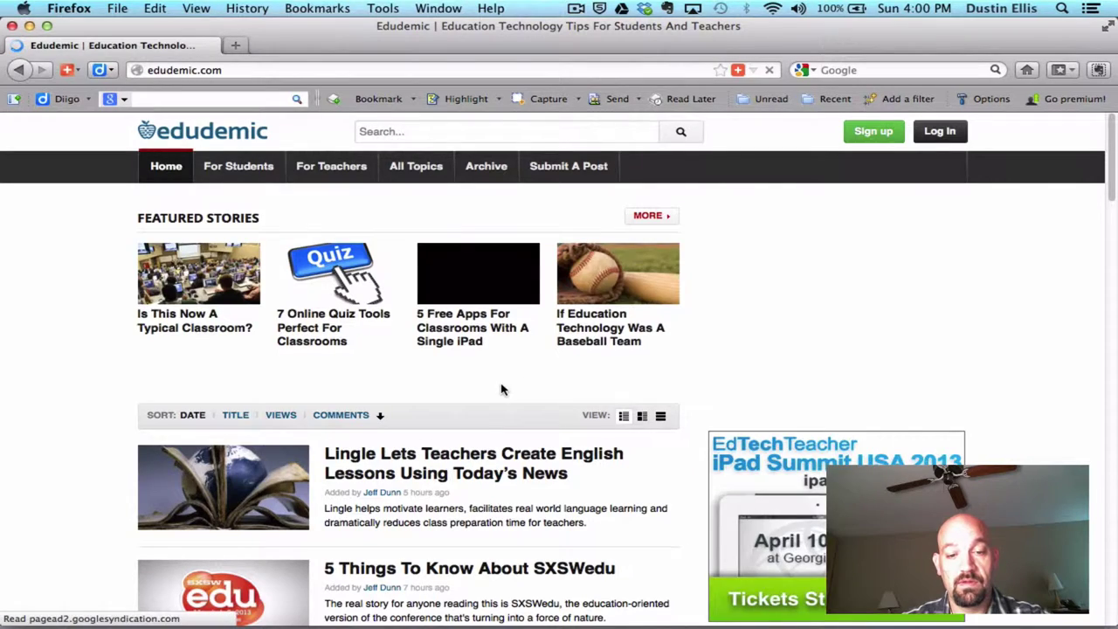
# Find the article "6 Interactive Storytelling Apps For Younger Students" on the Edudemic home page and open it
pyautogui.scroll(-1, 502, 389)
pyautogui.scroll(-15, 502, 389)
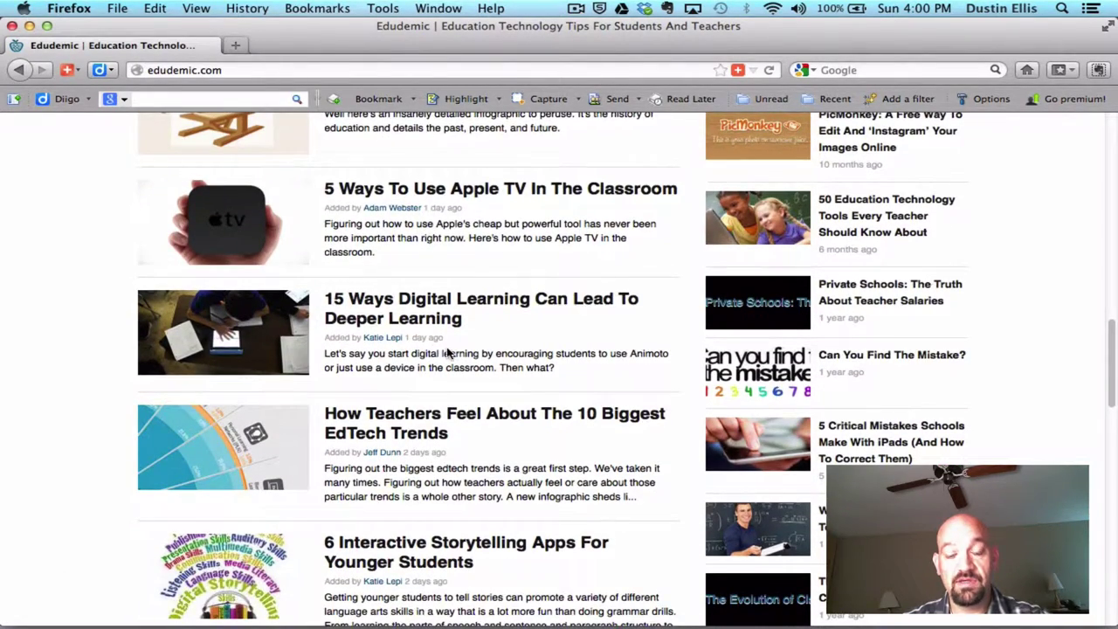
pyautogui.scroll(-8, 448, 351)
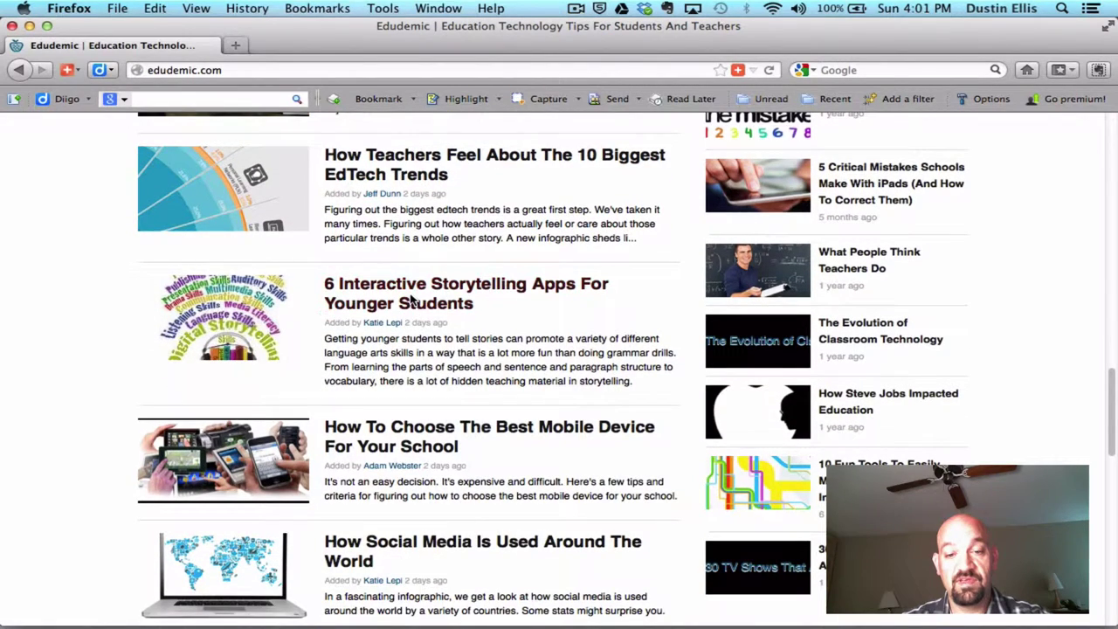
pyautogui.click(445, 288)
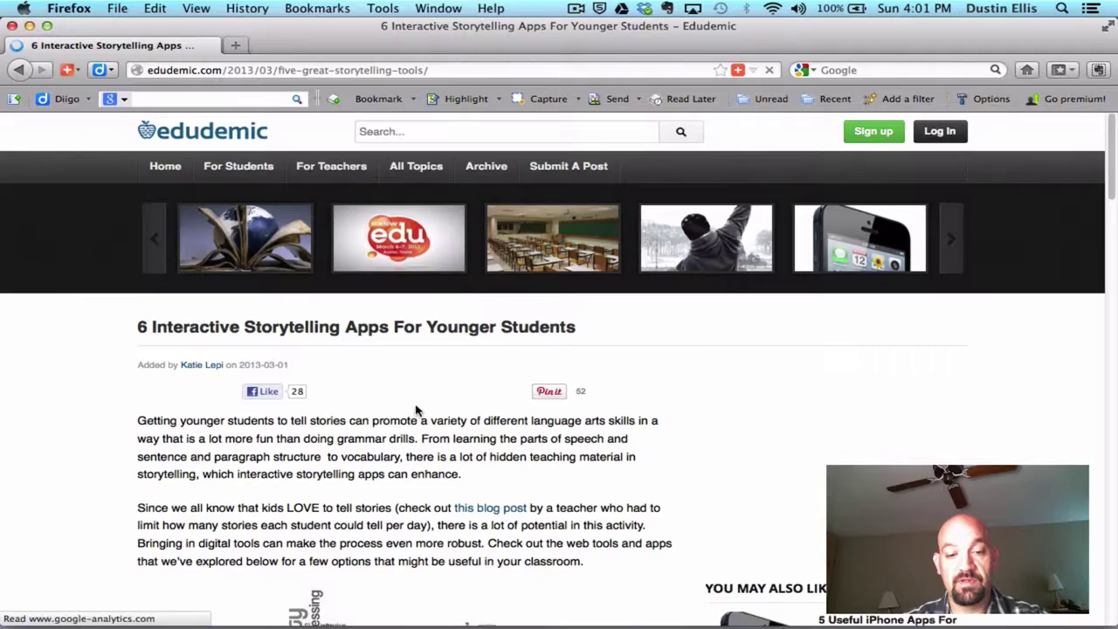
# Skim the article, then start a Diigo bookmark for it with the description "Story tools for younger students."
pyautogui.scroll(-5, 409, 399)
pyautogui.scroll(-5, 416, 404)
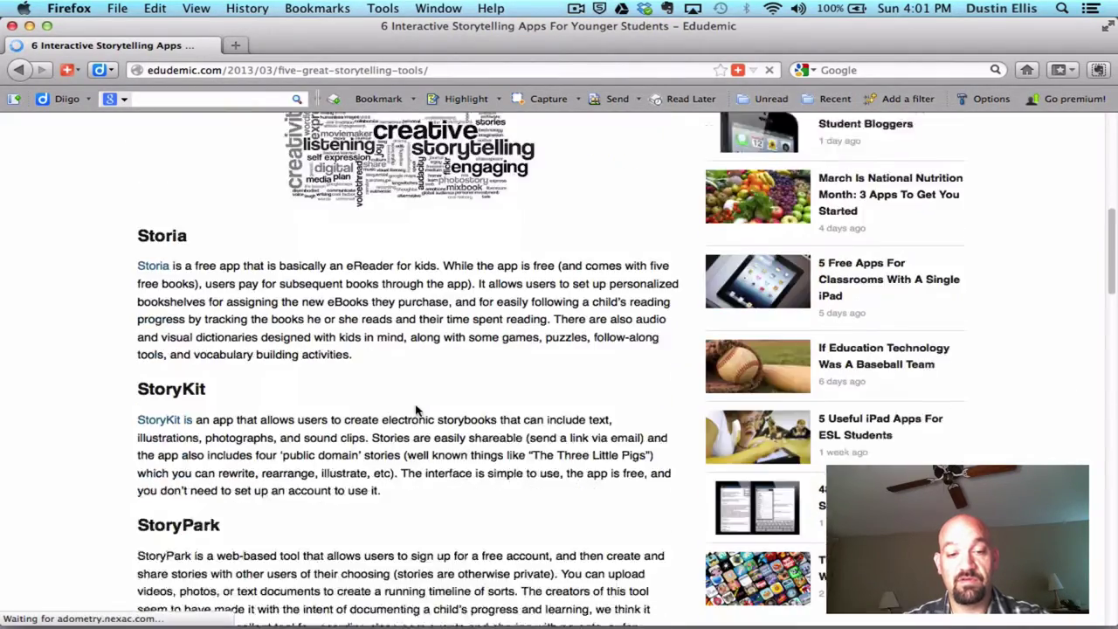
pyautogui.scroll(-6, 417, 410)
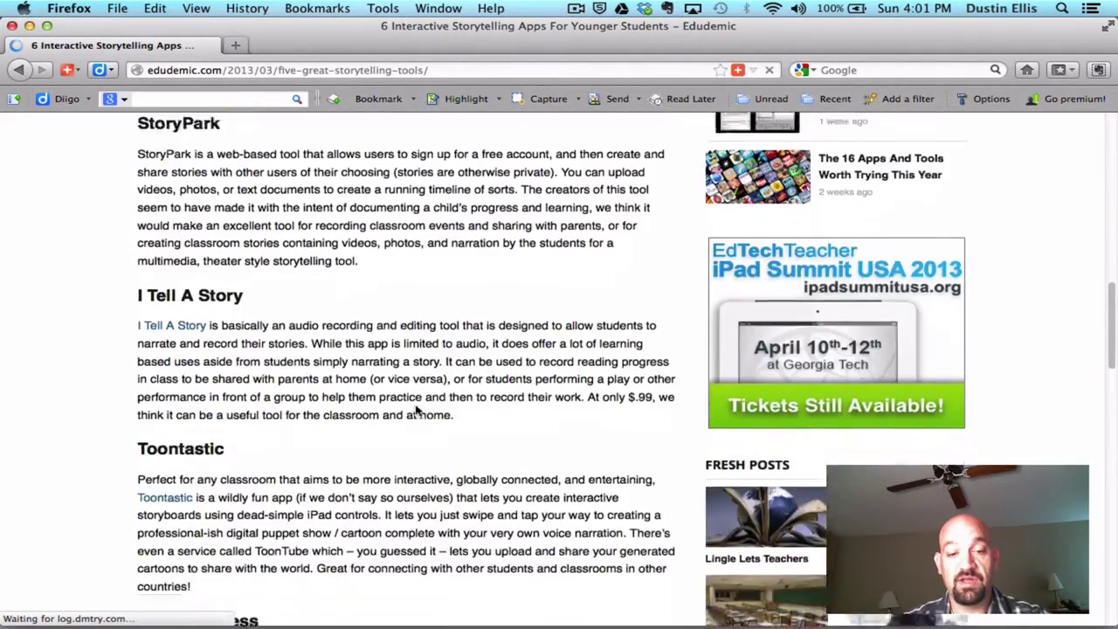
pyautogui.scroll(-3, 416, 411)
pyautogui.scroll(9, 417, 410)
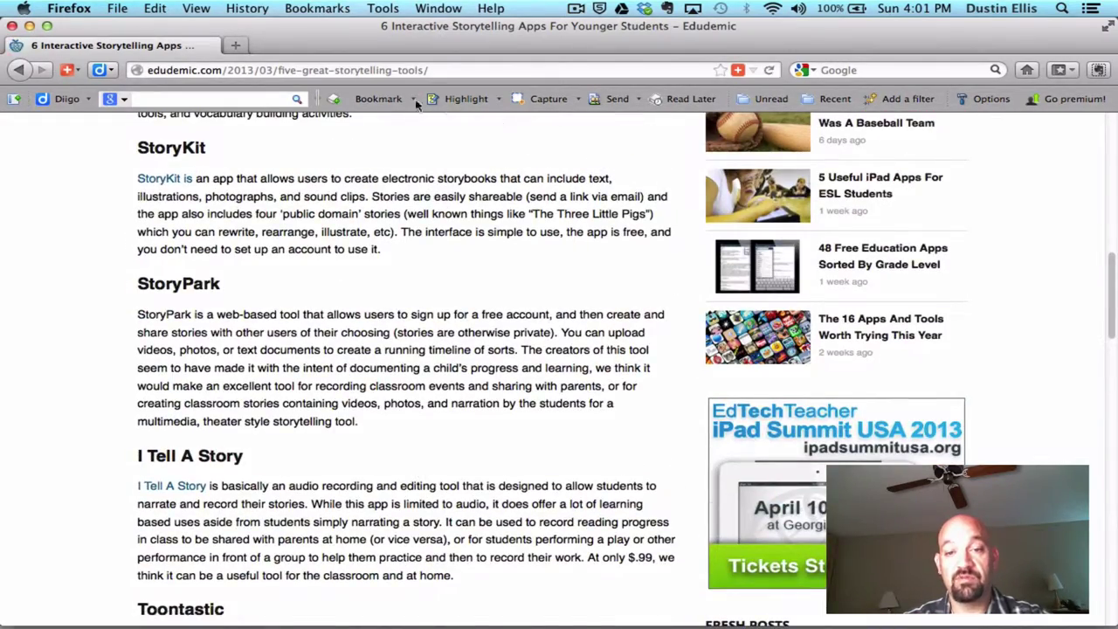
pyautogui.click(368, 99)
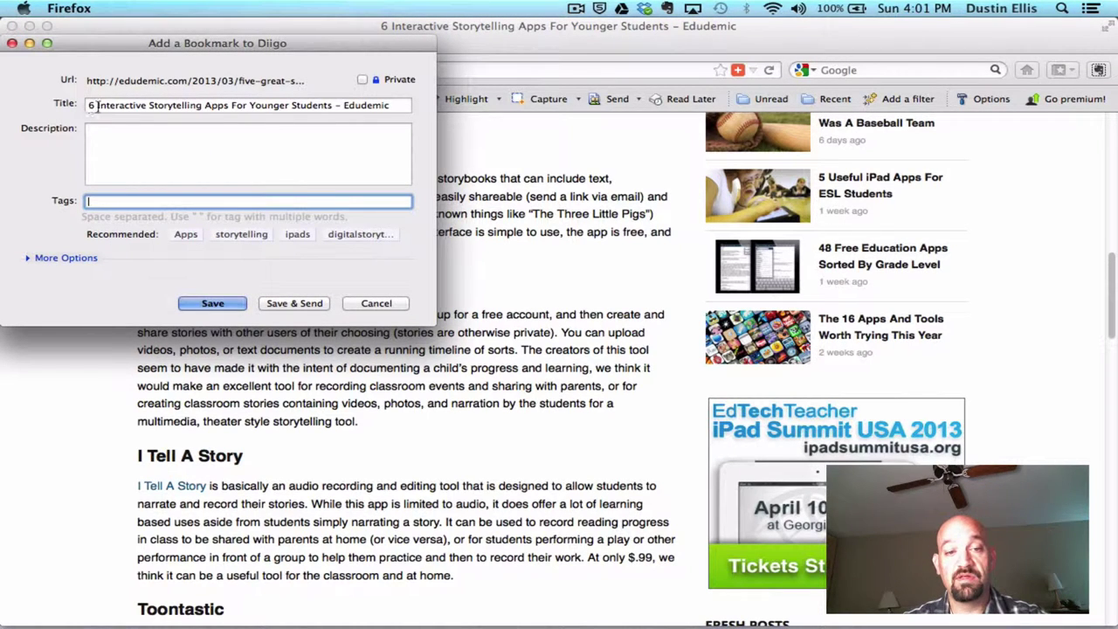
pyautogui.click(198, 143)
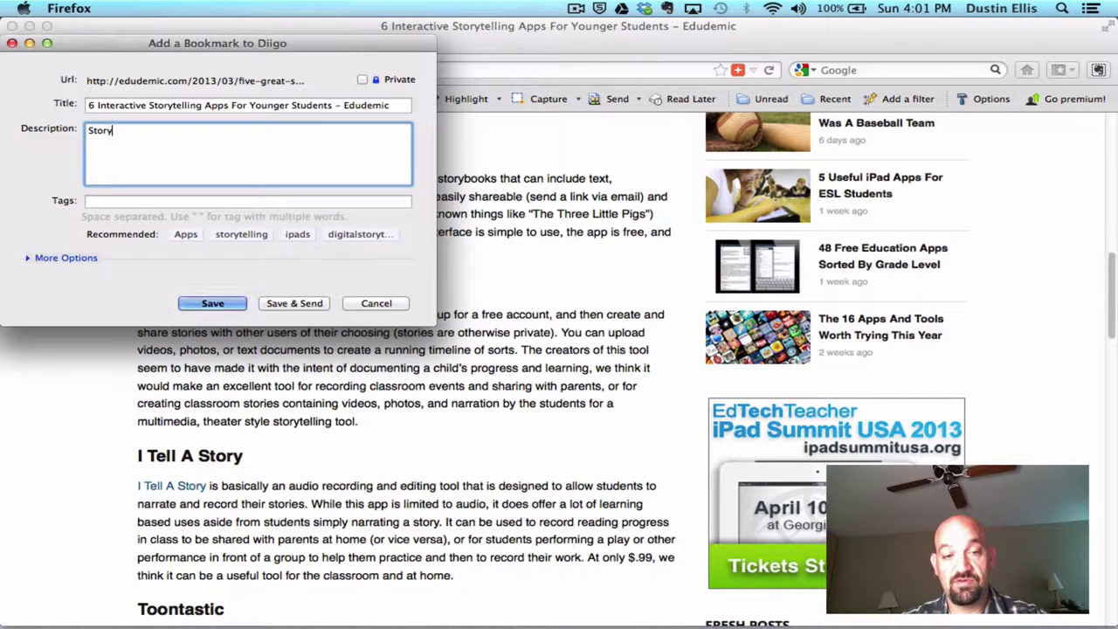
pyautogui.write('Story tools for younger students.')
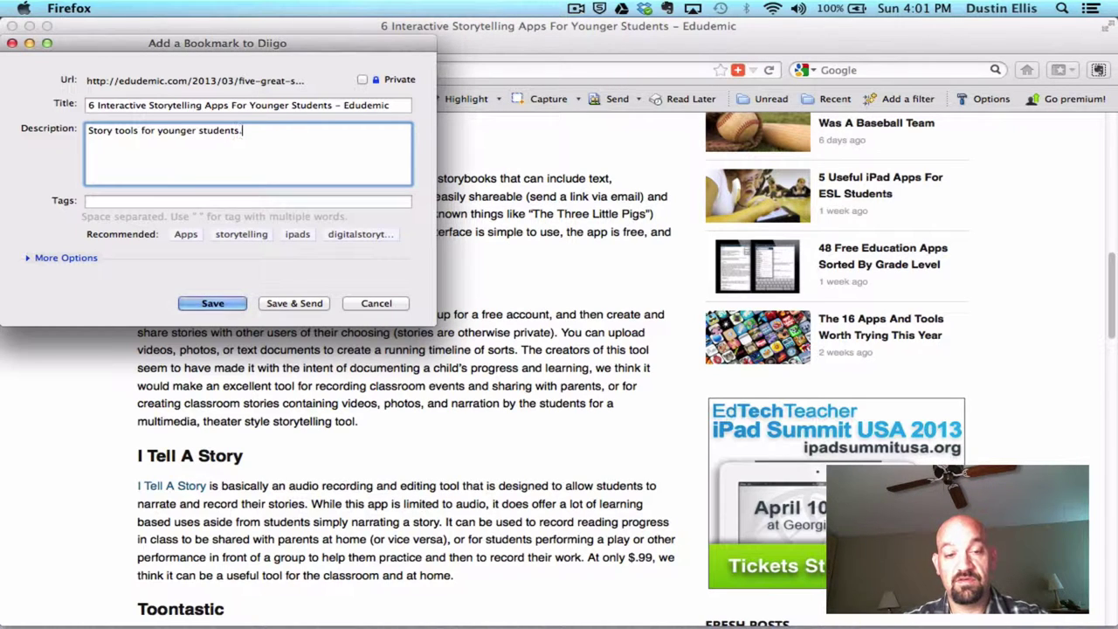
# Add the recommended tags Apps, storytelling, ipads and digitalstorytelling to the bookmark and save it
pyautogui.click(87, 201)
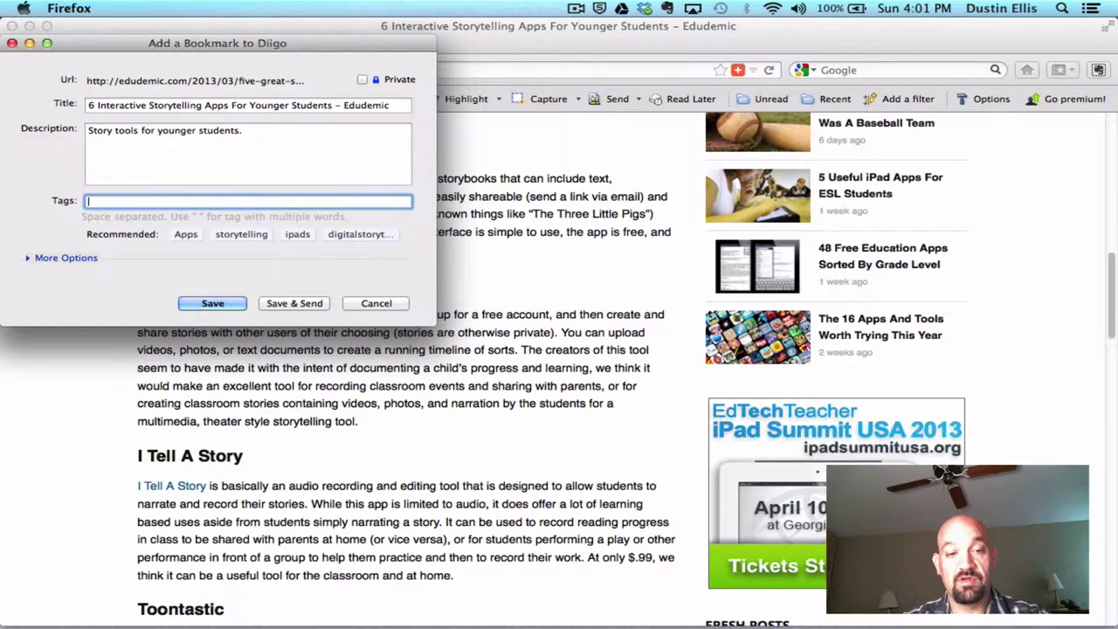
pyautogui.click(185, 236)
pyautogui.click(241, 236)
pyautogui.click(296, 235)
pyautogui.click(357, 235)
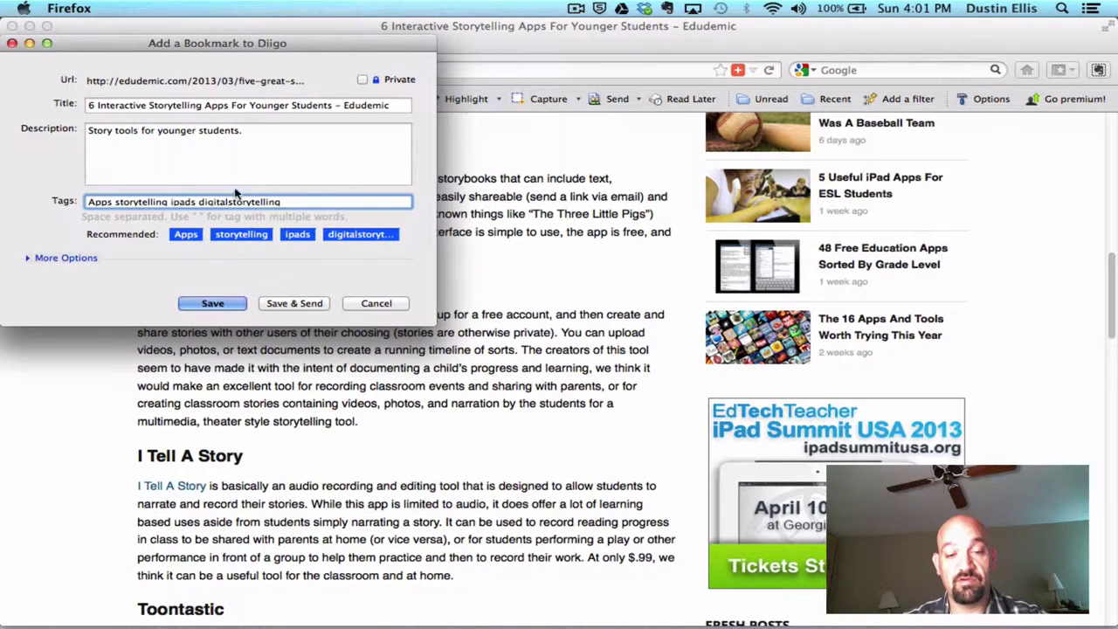
pyautogui.click(208, 303)
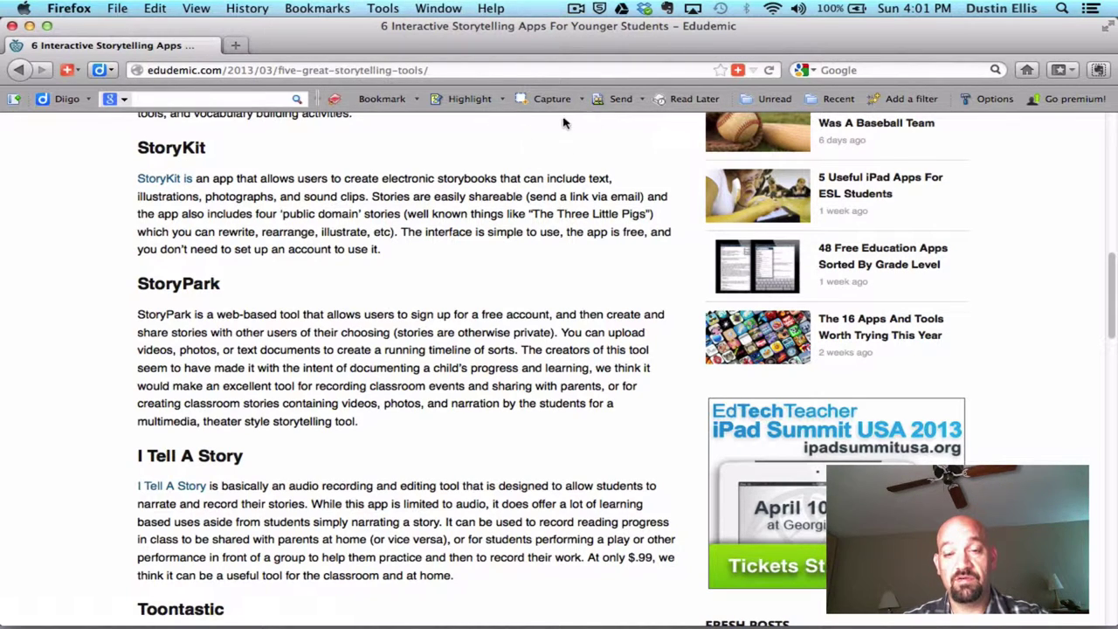
# Select a Diigo capture area of about 326 x 190 around the storytelling word cloud above the Storia section
pyautogui.click(550, 98)
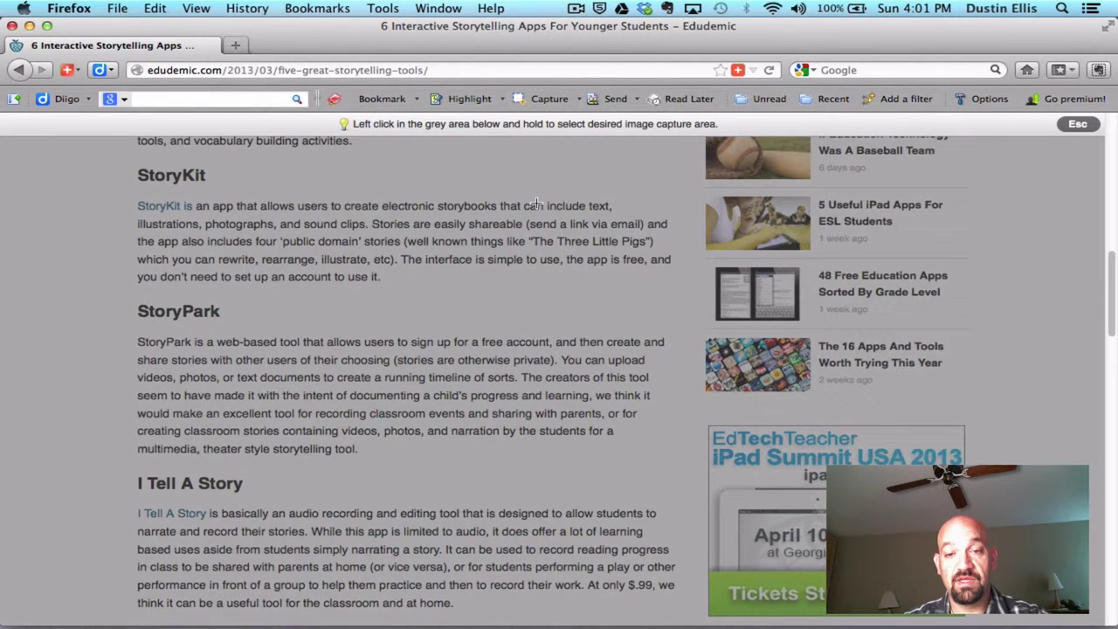
pyautogui.click(1078, 124)
pyautogui.scroll(-15, 404, 189)
pyautogui.scroll(15, 404, 189)
pyautogui.scroll(-2, 394, 207)
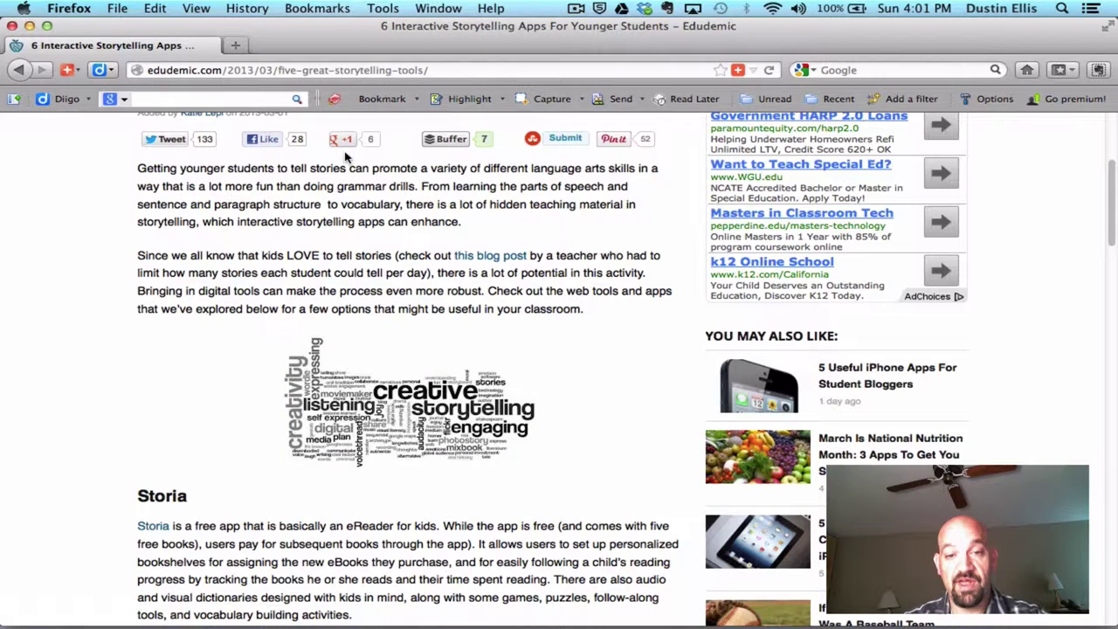
pyautogui.click(527, 102)
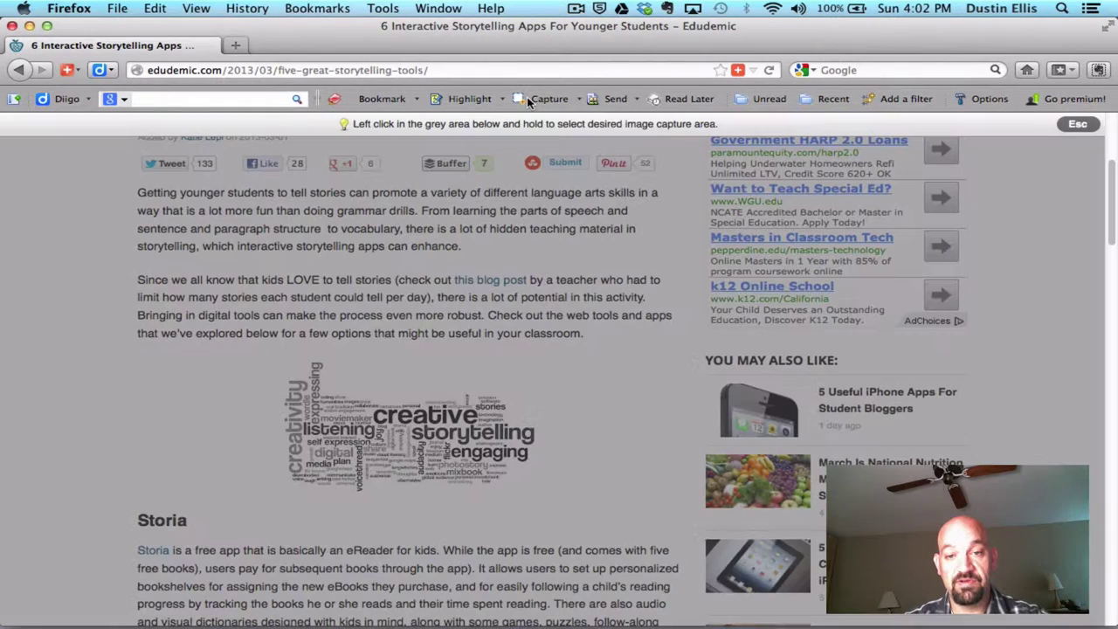
pyautogui.moveTo(263, 350); pyautogui.dragTo(549, 502)
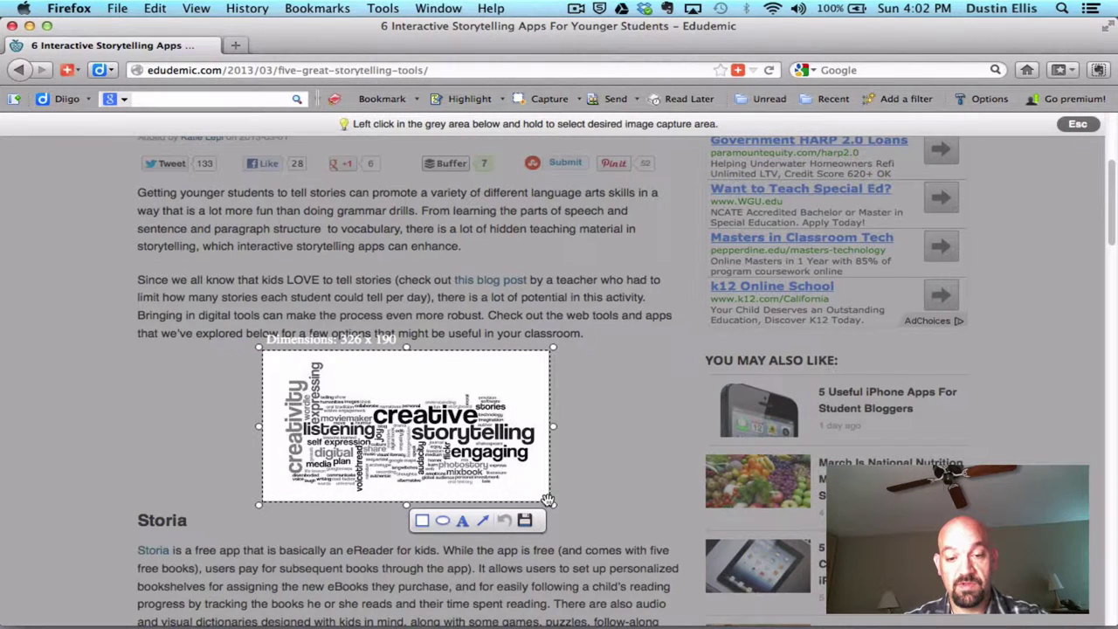
# Choose the rectangle annotation tool in blue and save the captured word cloud to the Diigo library
pyautogui.click(422, 522)
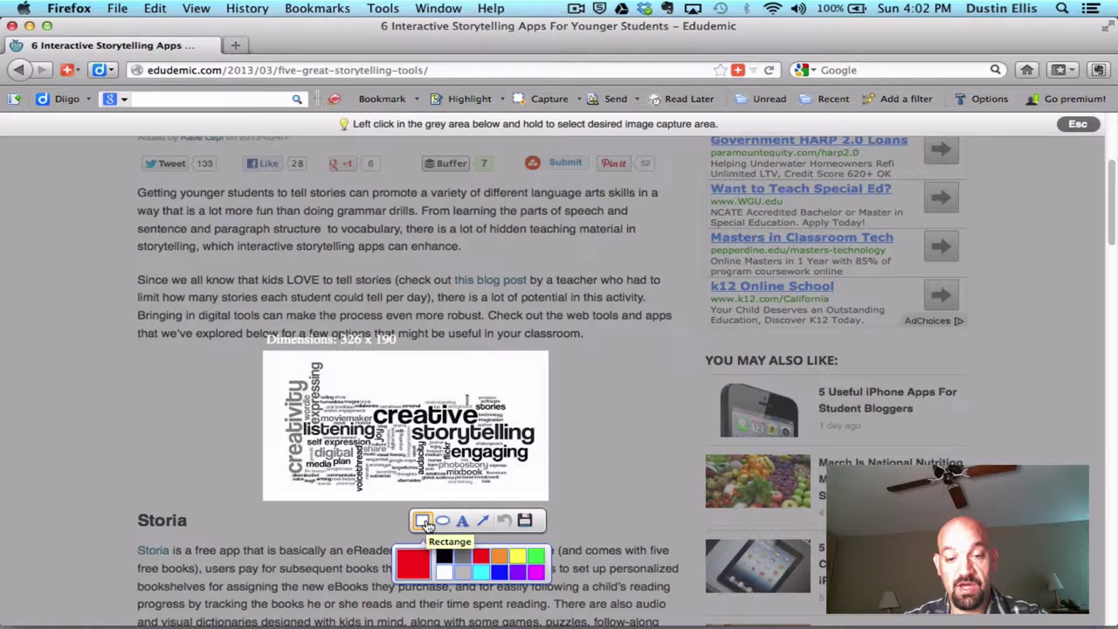
pyautogui.click(503, 572)
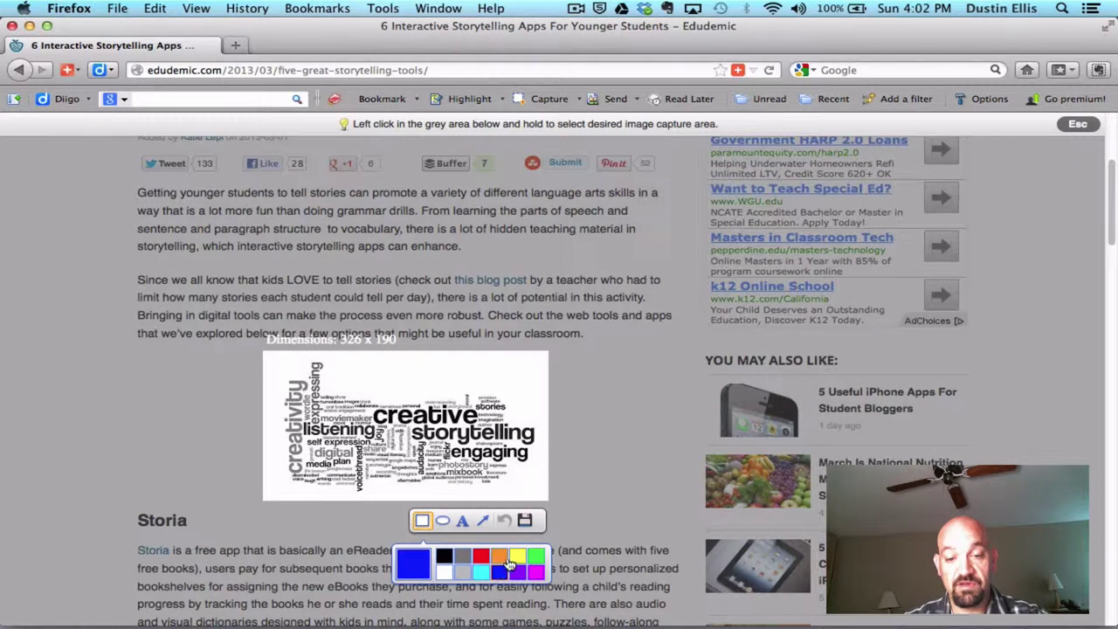
pyautogui.click(525, 522)
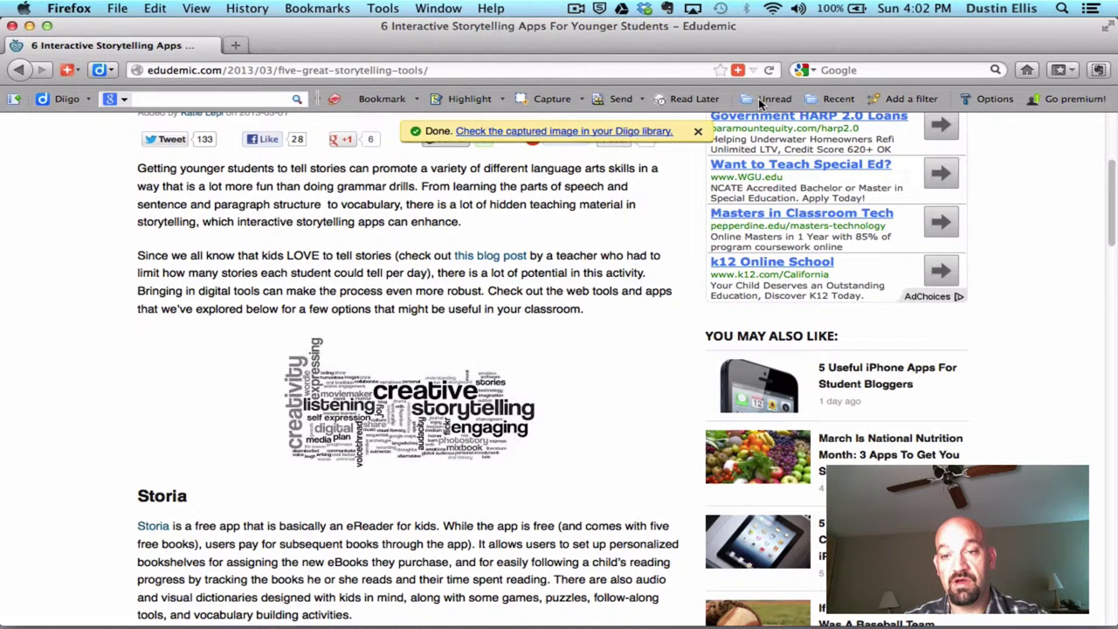
# Look over the unread items, then open the article "6 Interactive Storytelling Apps For Younger Students" from the Diigo library
pyautogui.click(759, 99)
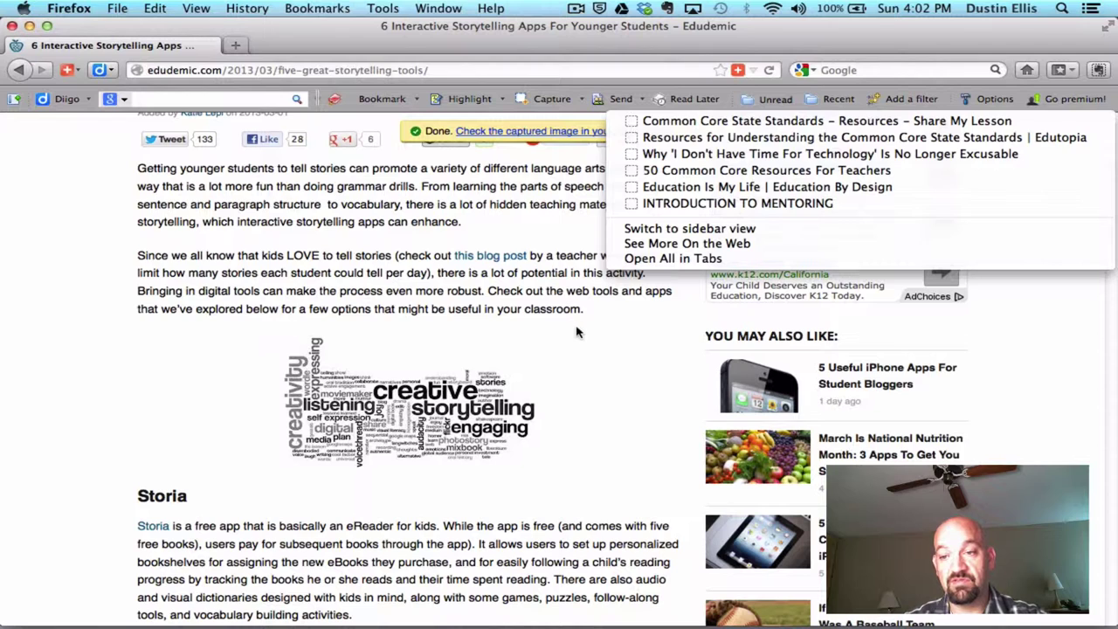
pyautogui.click(605, 381)
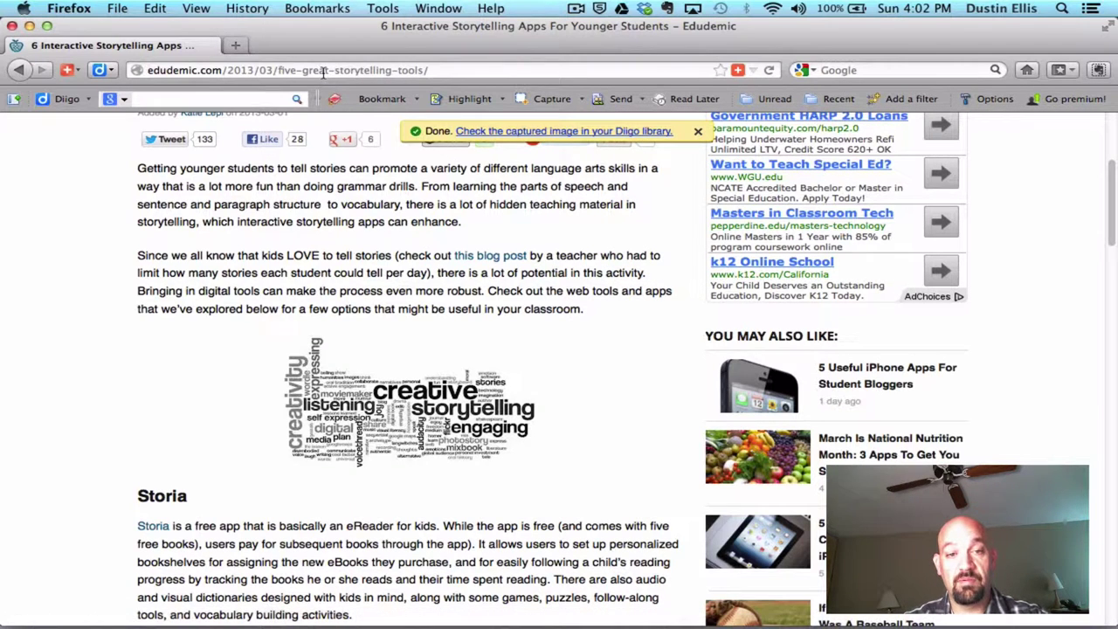
pyautogui.click(69, 99)
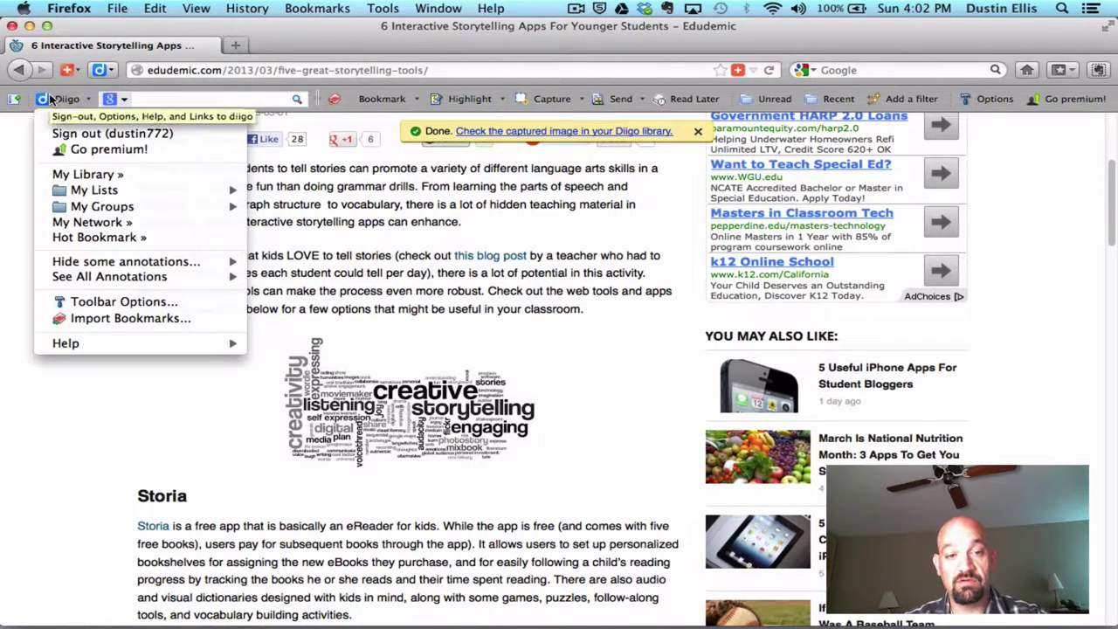
pyautogui.click(43, 100)
pyautogui.click(42, 100)
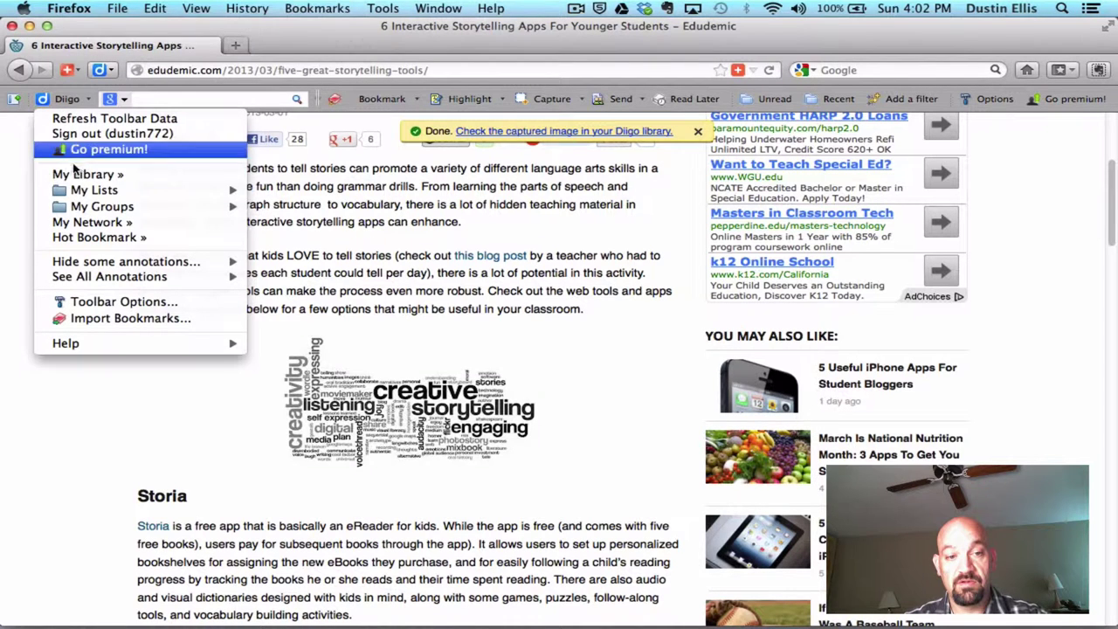
pyautogui.click(87, 175)
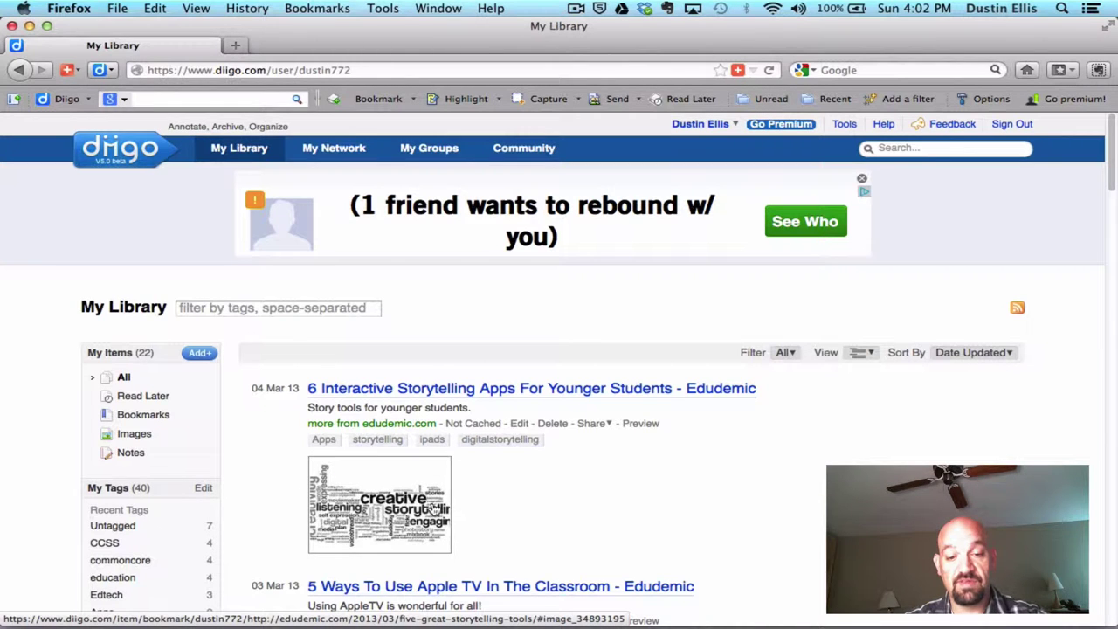
pyautogui.click(451, 389)
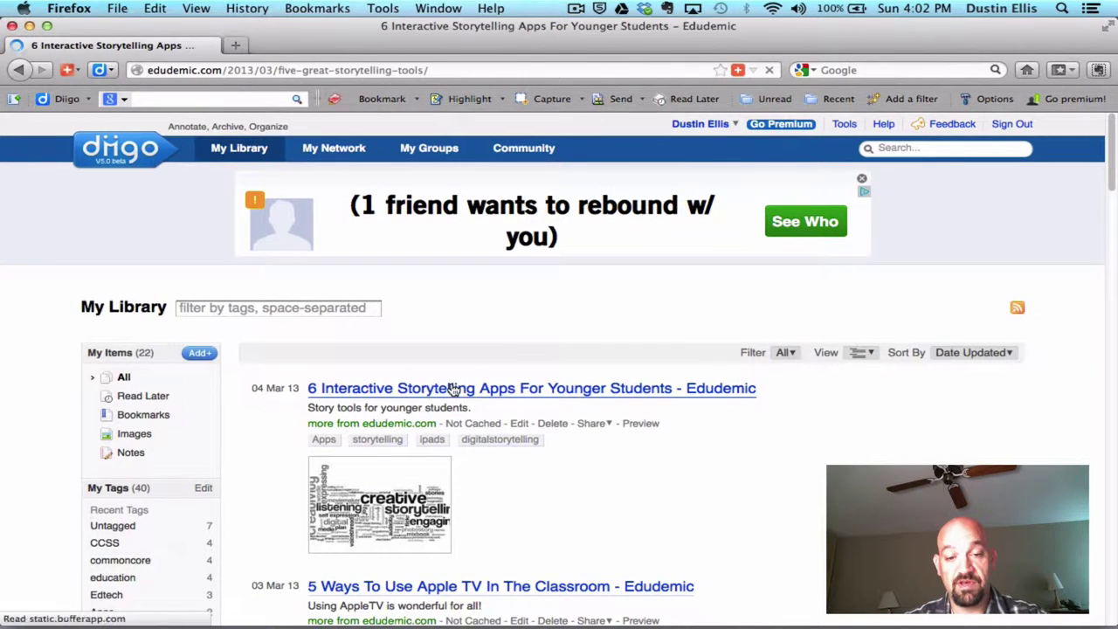
pyautogui.scroll(-10, 451, 450)
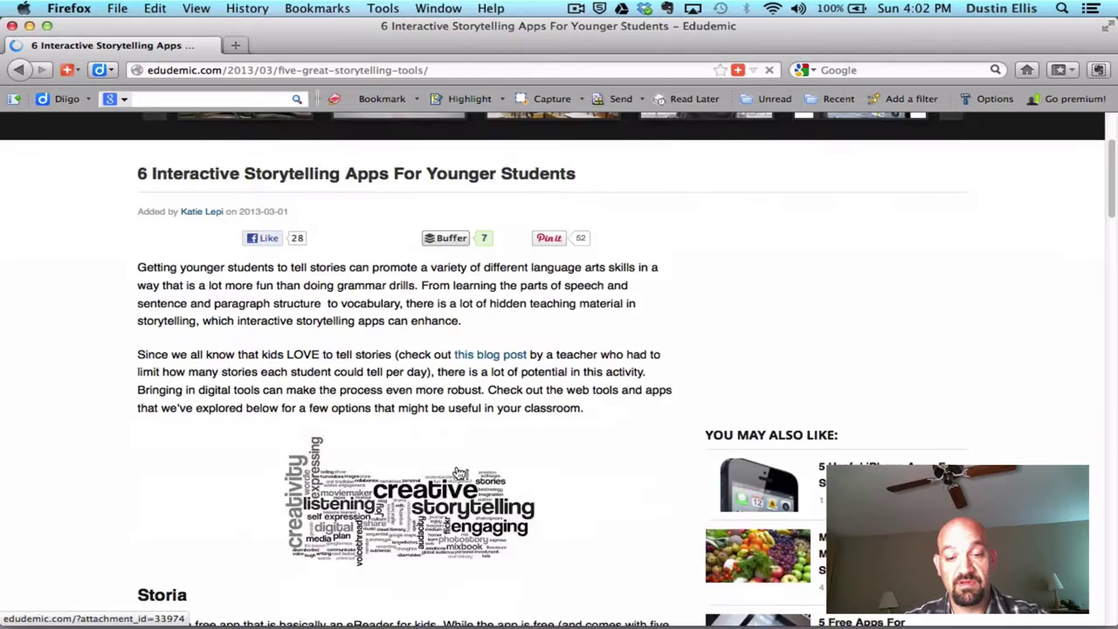
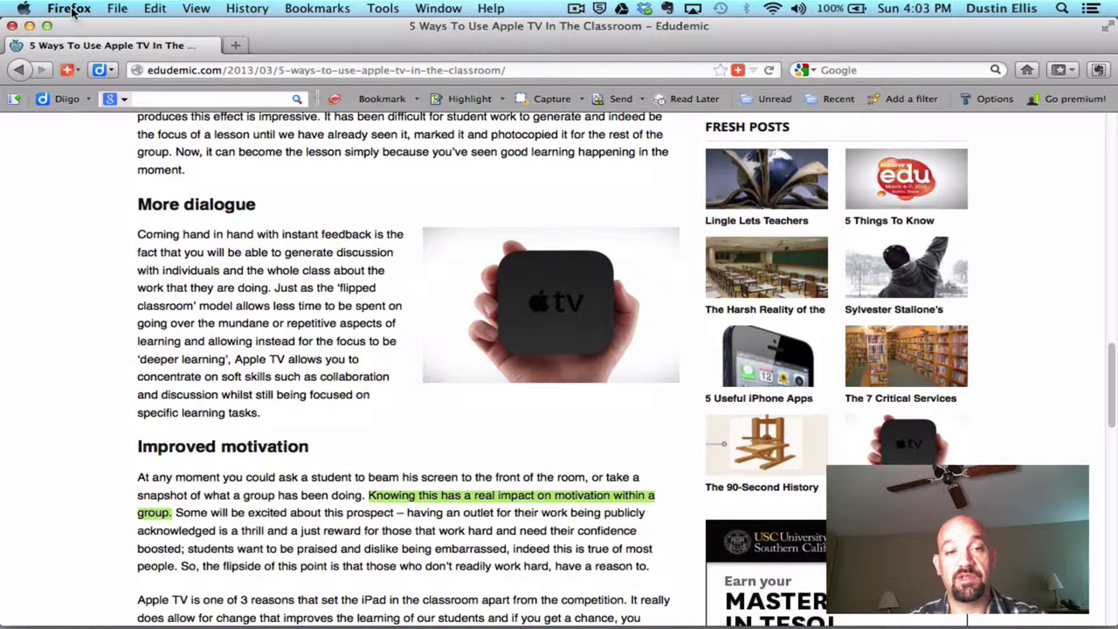
# Quit Firefox, switch to Safari and load diigo.com
pyautogui.click(71, 9)
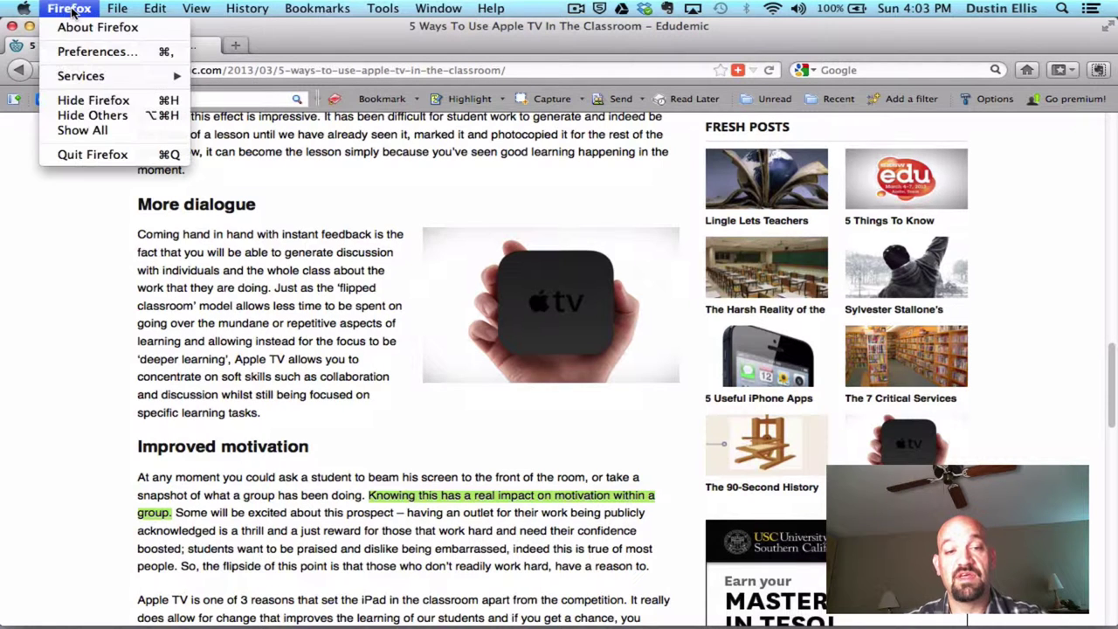
pyautogui.click(61, 154)
pyautogui.moveTo(90, 610)
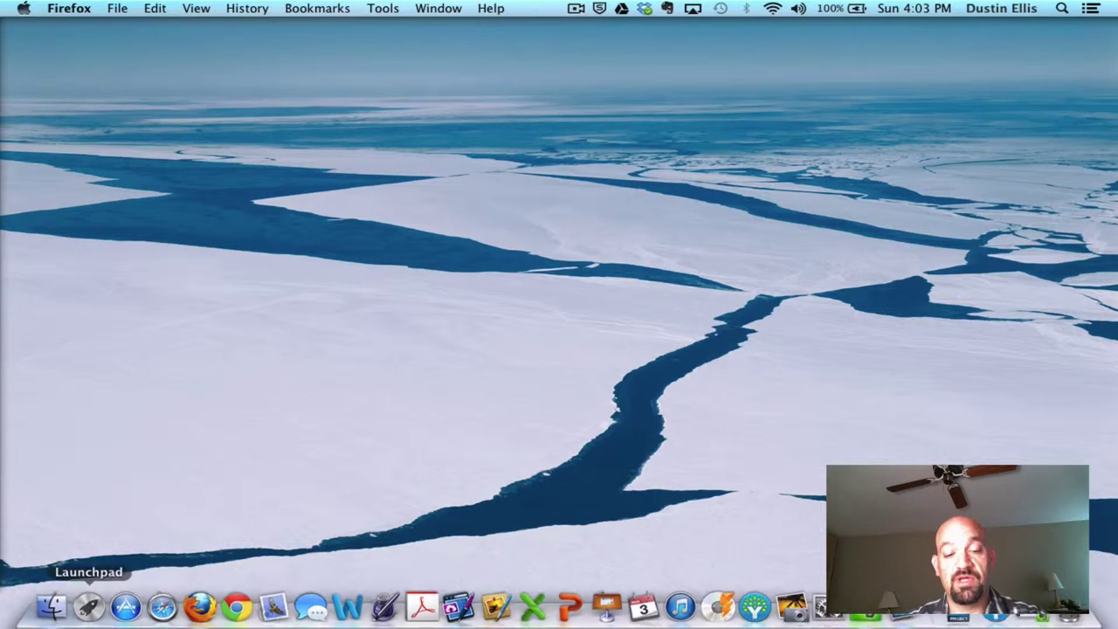
pyautogui.click(166, 605)
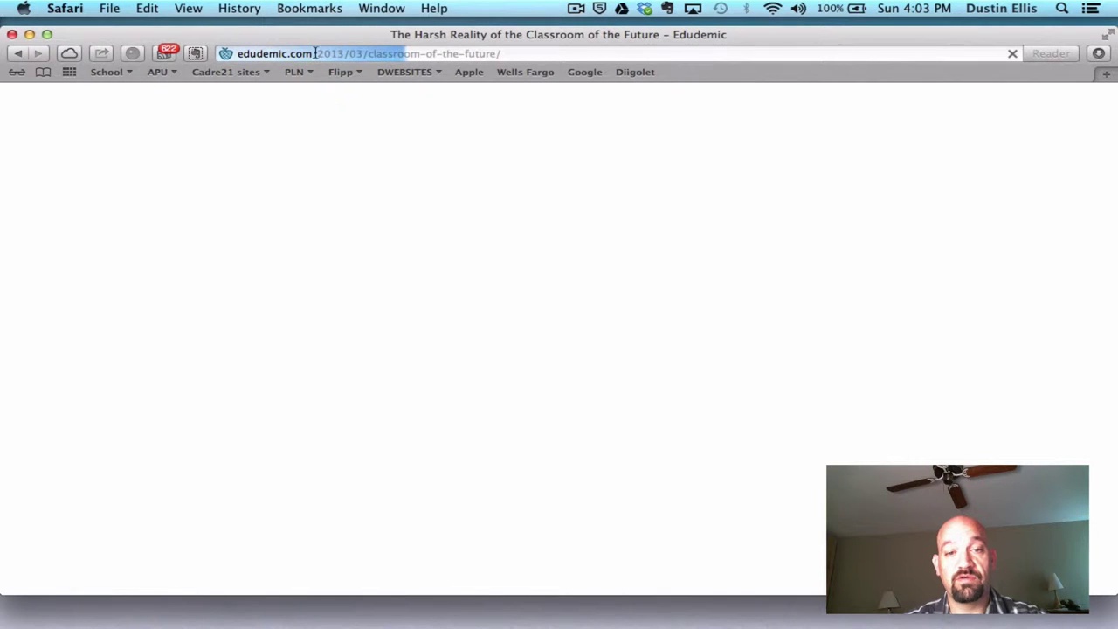
pyautogui.press('super+l')
pyautogui.write('diigo.com')
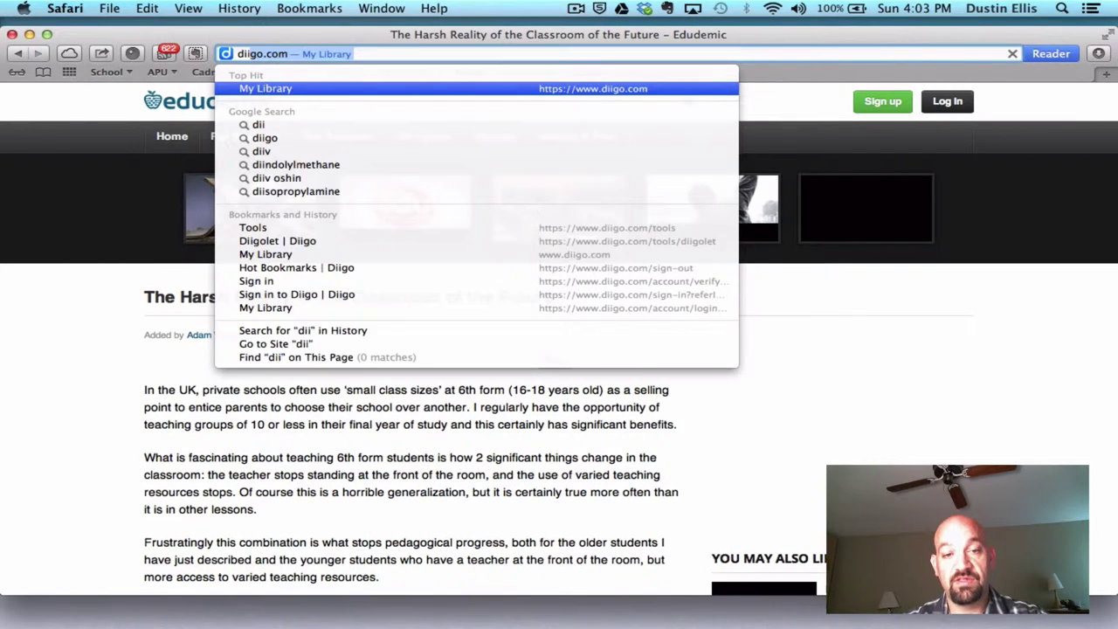
pyautogui.press('Return')
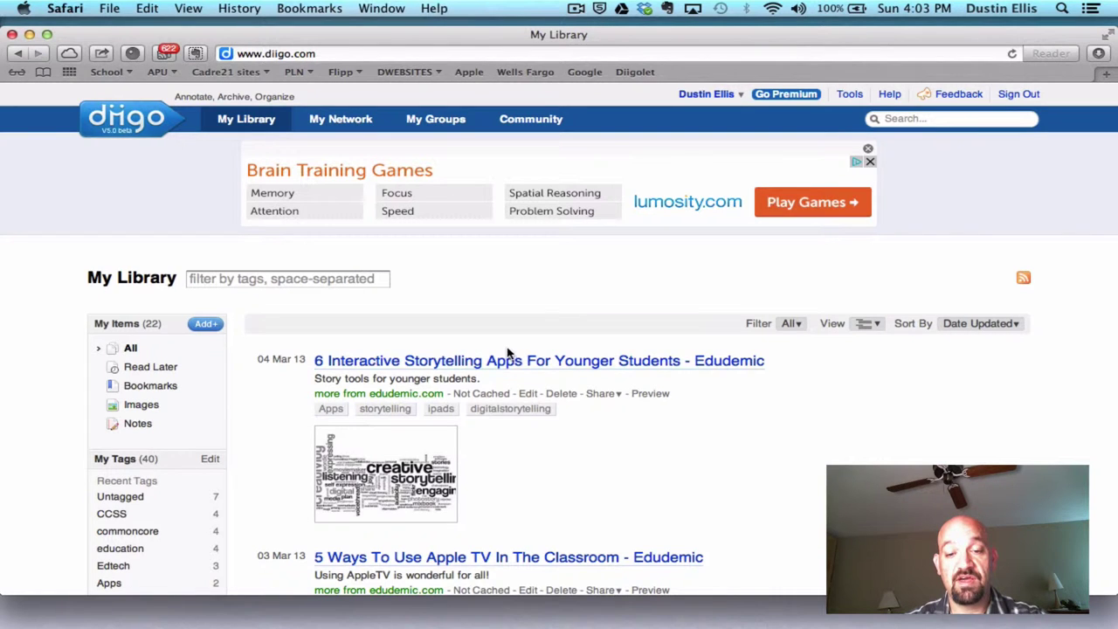
# Open the bookmark "5 Ways To Use Apple TV In The Classroom" from the library and skim the article for annotations
pyautogui.scroll(-5, 531, 456)
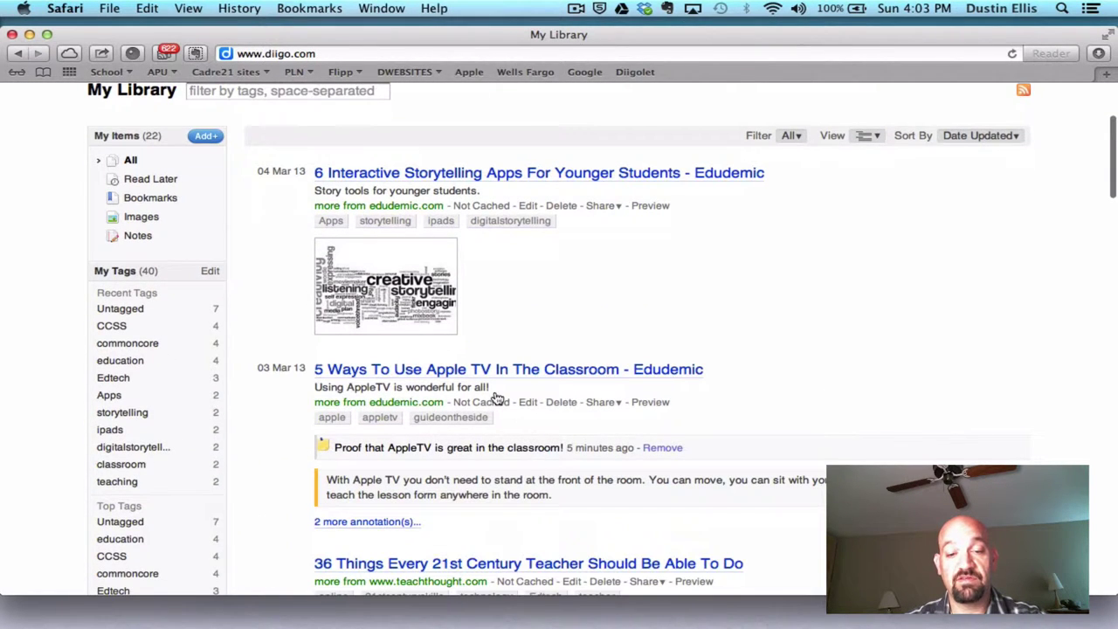
pyautogui.click(475, 370)
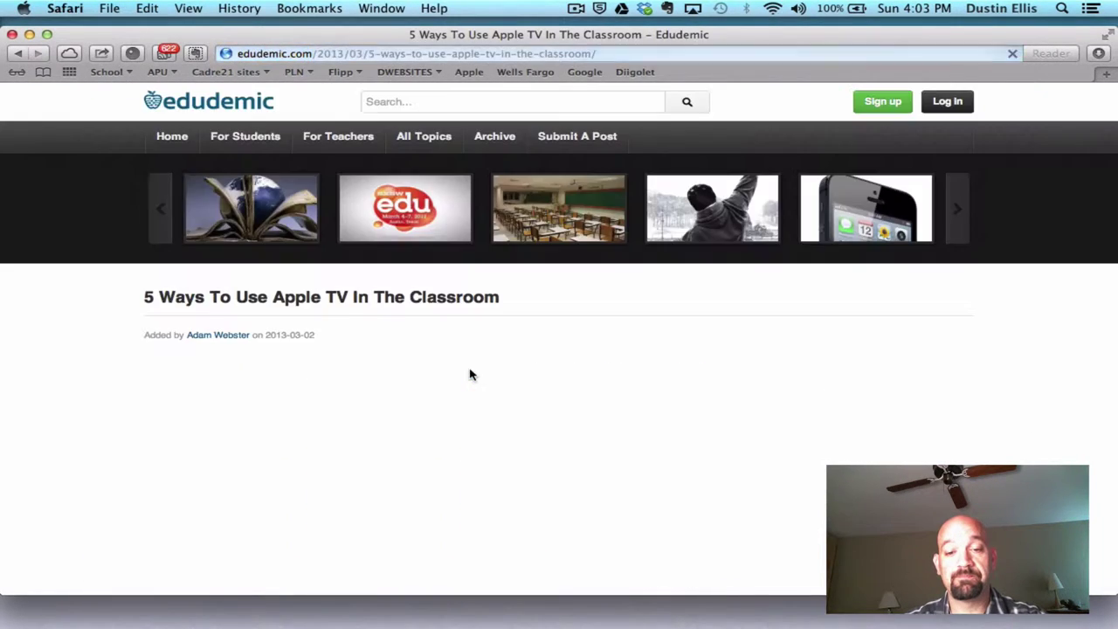
pyautogui.scroll(-5, 426, 440)
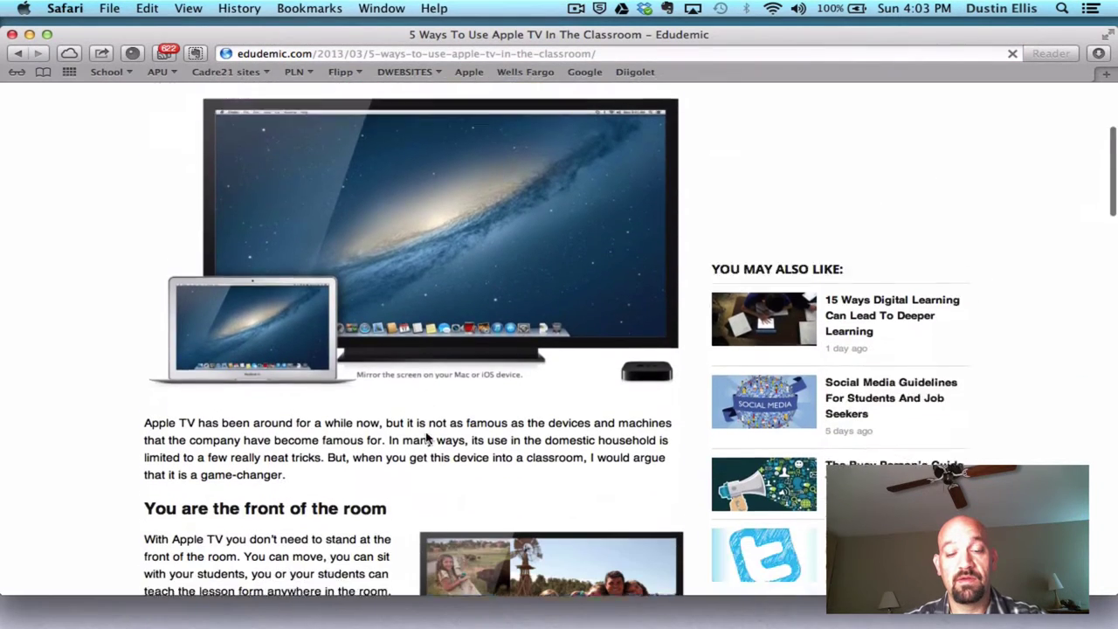
pyautogui.scroll(-3, 425, 440)
pyautogui.scroll(10, 426, 432)
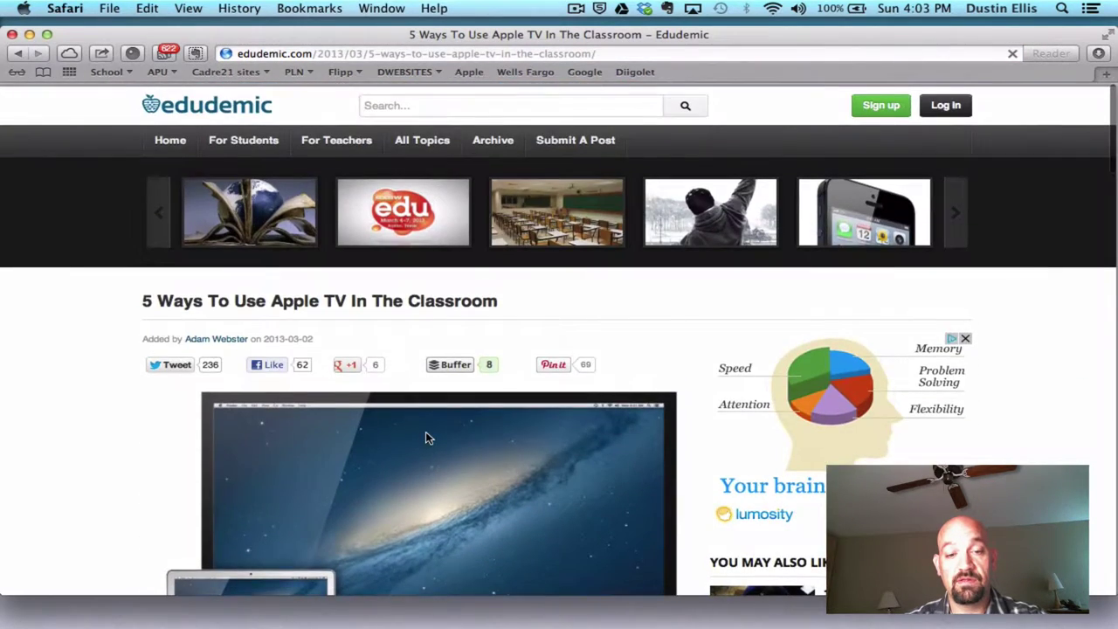
pyautogui.scroll(-10, 425, 438)
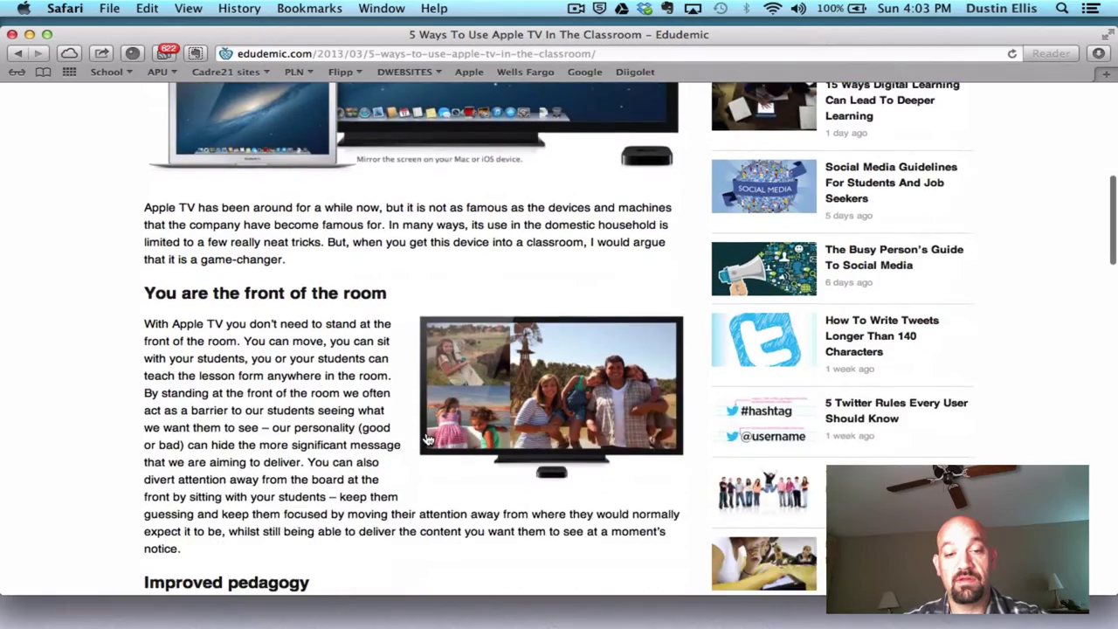
pyautogui.scroll(-9, 428, 439)
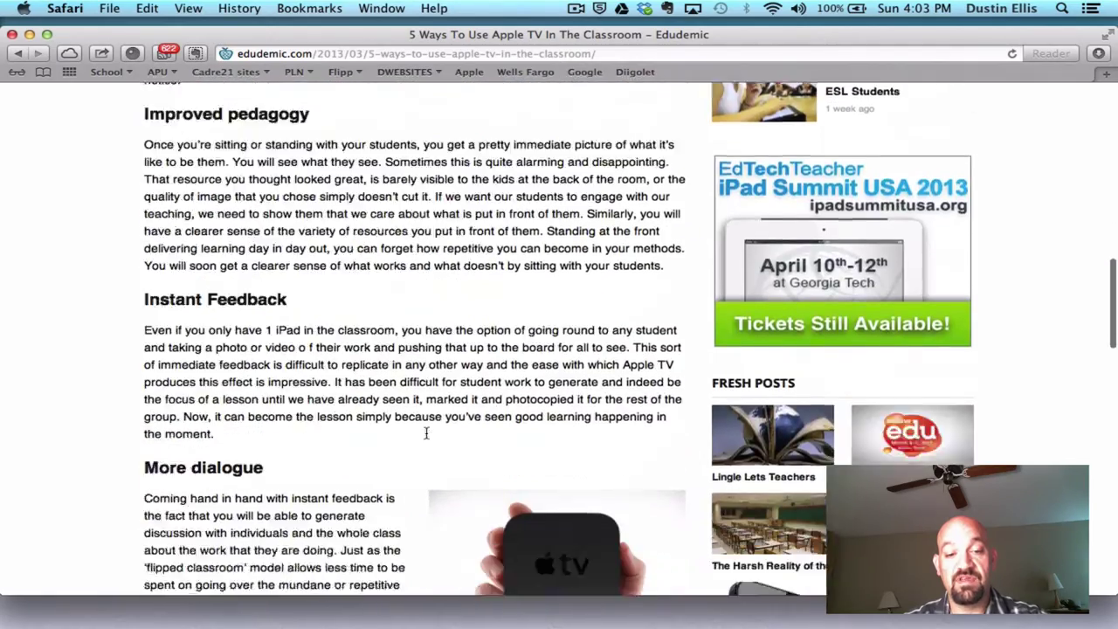
pyautogui.scroll(-7, 426, 434)
pyautogui.scroll(11, 427, 437)
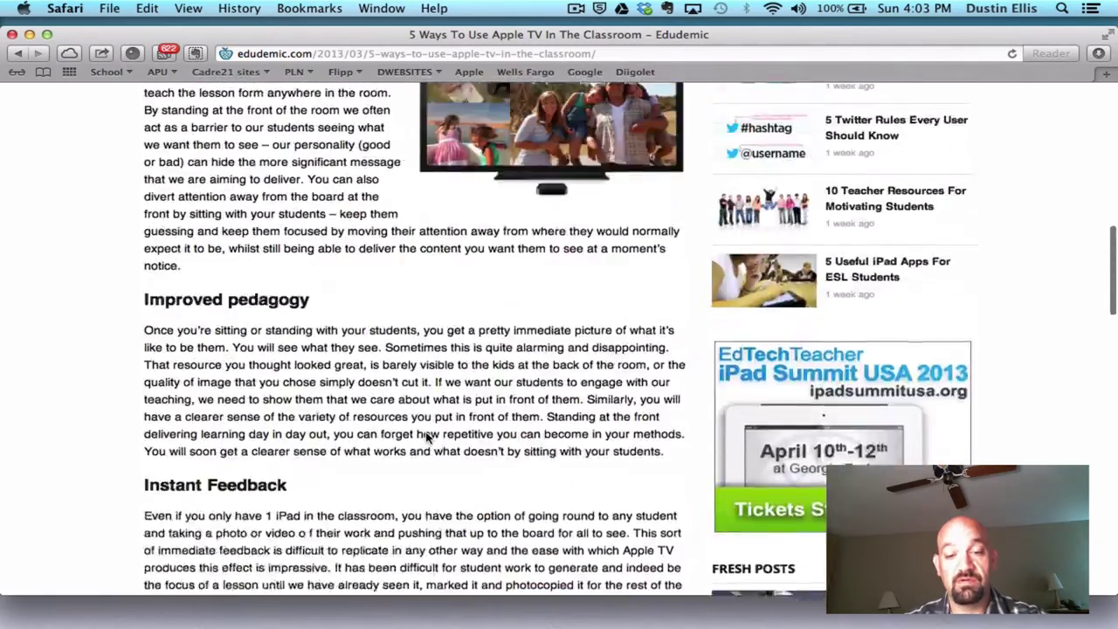
pyautogui.scroll(8, 427, 438)
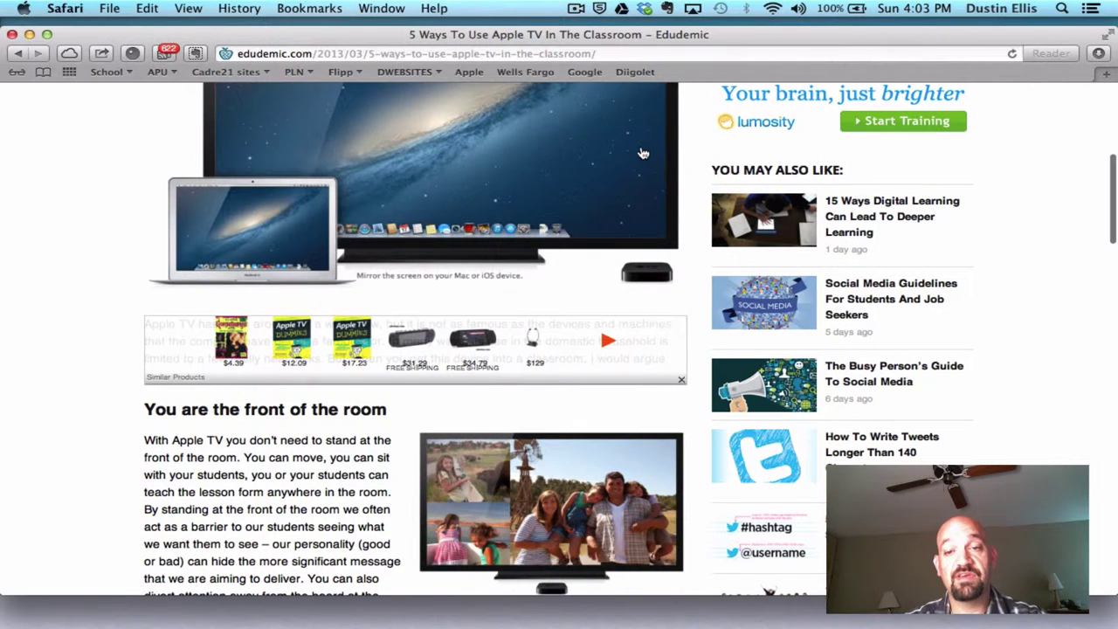
# Load the article's annotations with the Diigolet bookmarklet, dismiss its toolbar and read the floating sticky note beside the introduction
pyautogui.click(635, 74)
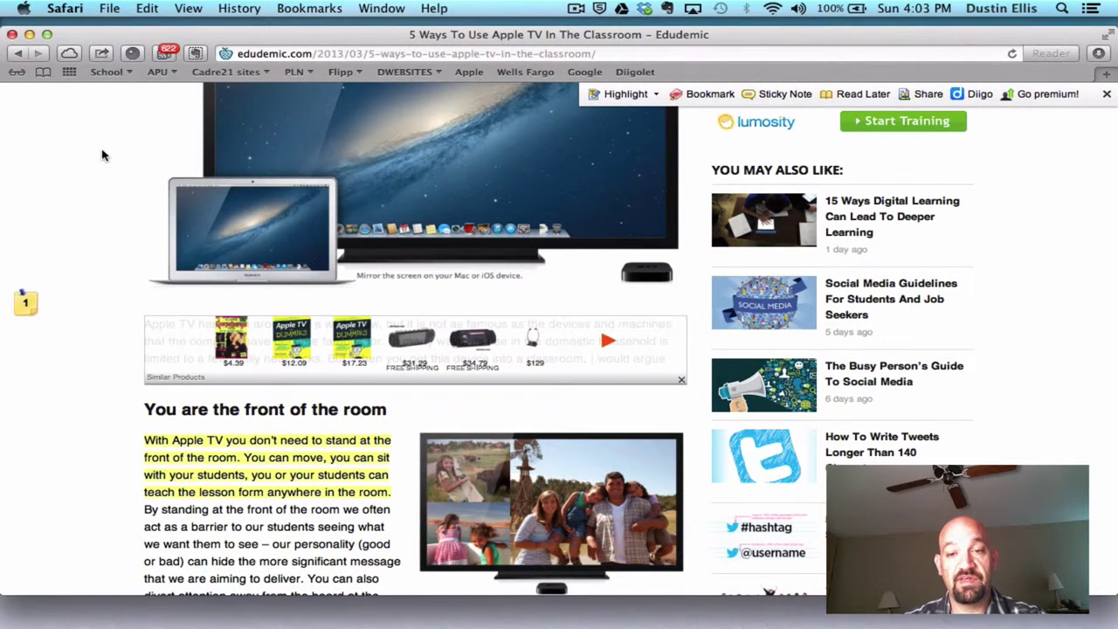
pyautogui.click(1106, 95)
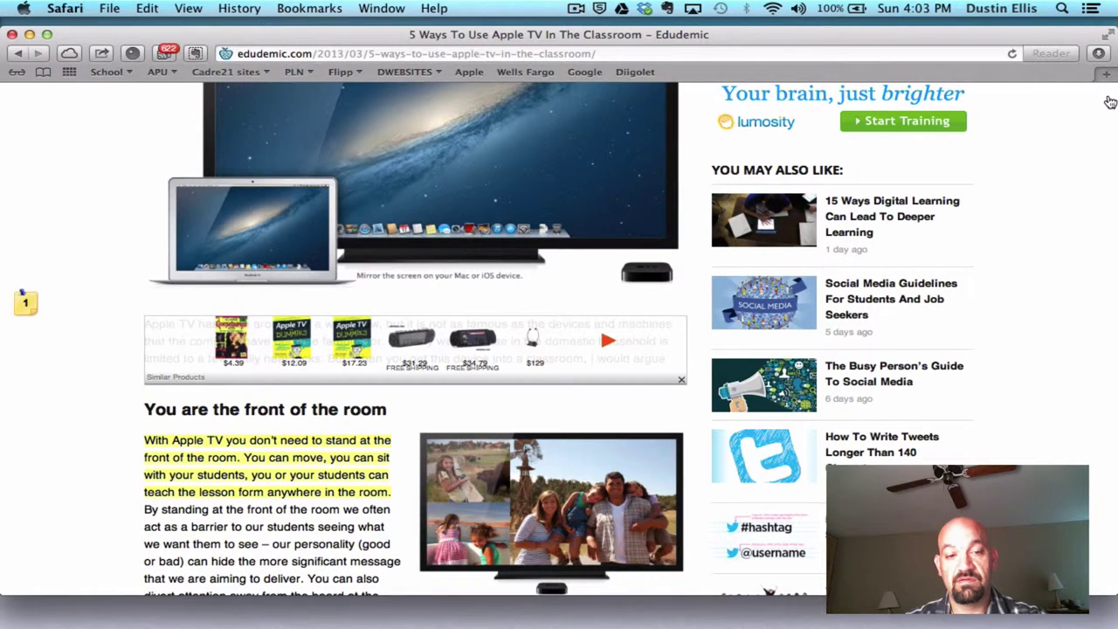
pyautogui.click(21, 299)
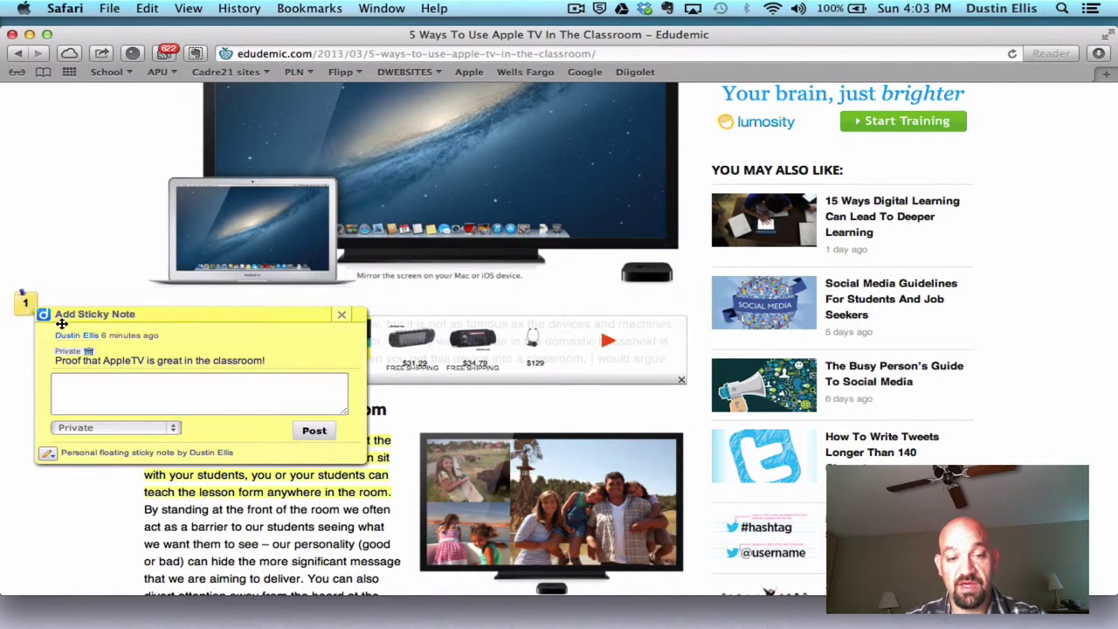
pyautogui.scroll(-5, 131, 308)
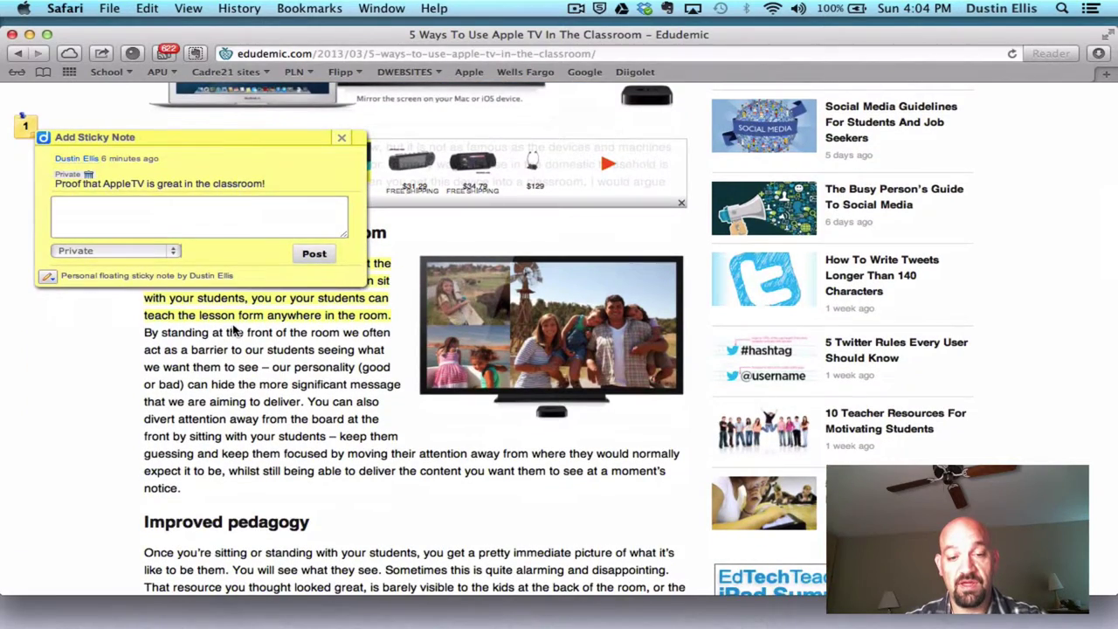
pyautogui.scroll(-5, 270, 268)
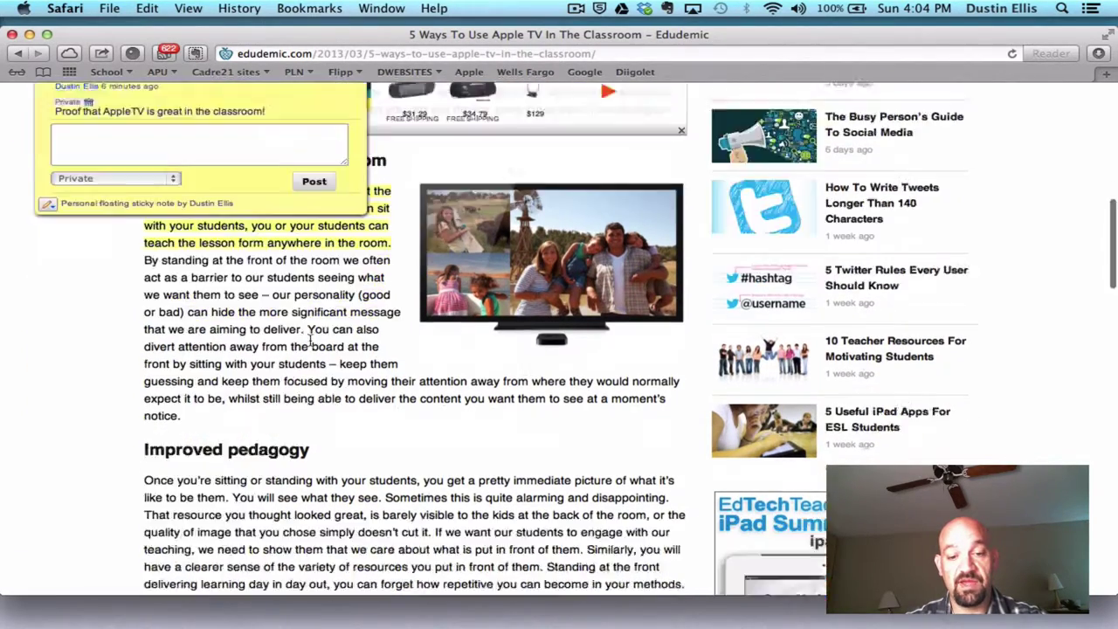
pyautogui.scroll(20, 388, 257)
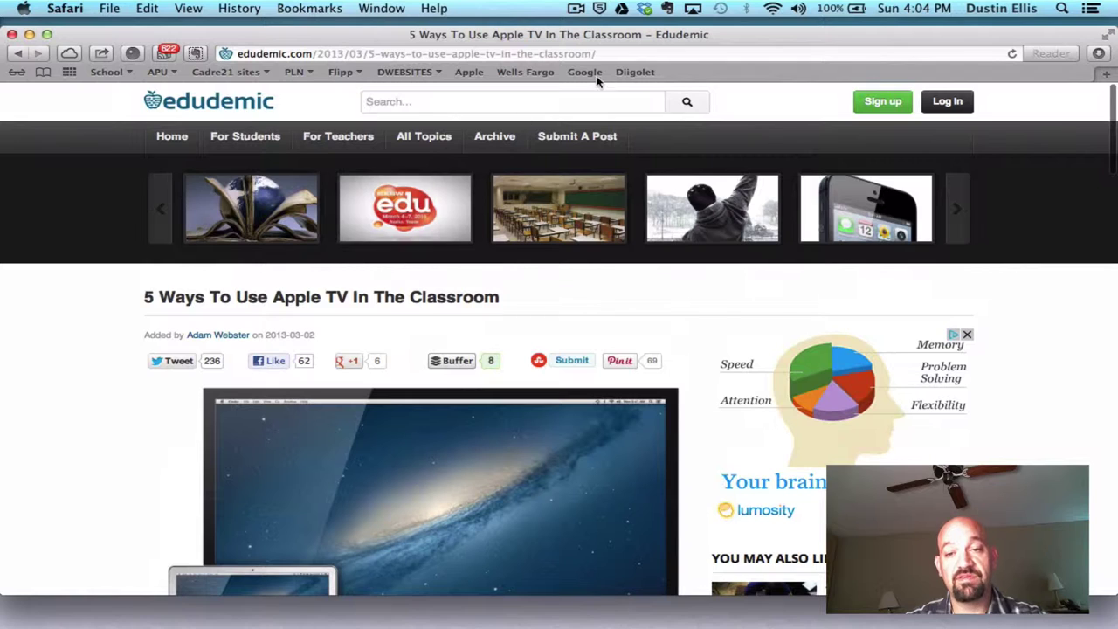
pyautogui.click(635, 72)
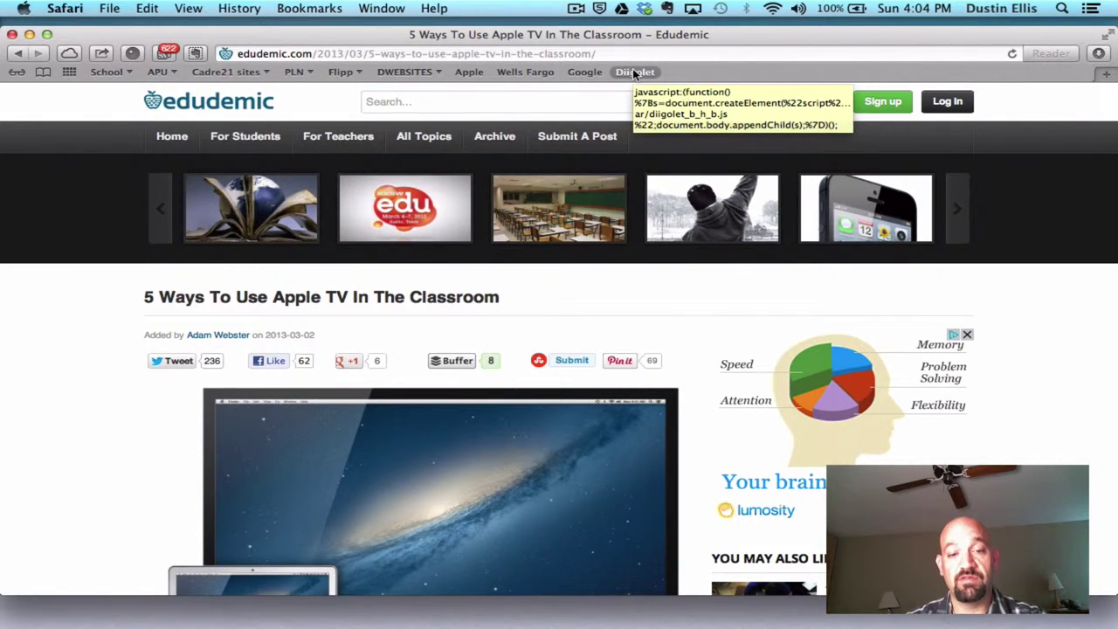
pyautogui.scroll(-5, 388, 365)
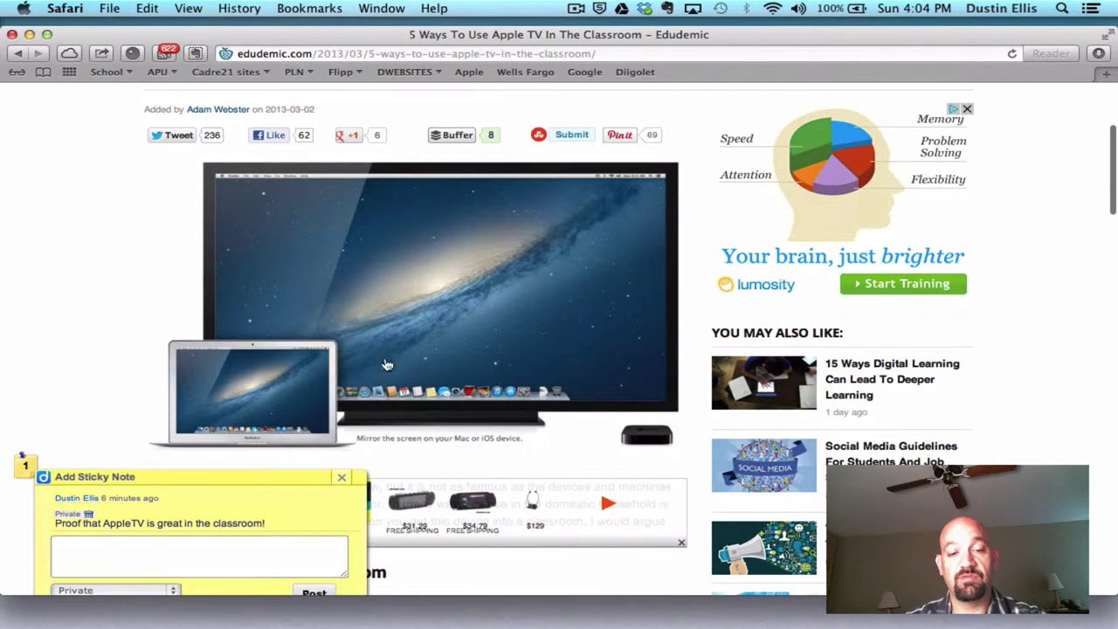
# Switch to the Diigo library in Chrome and delete the bookmark "Diigolet | Diigo" through the bulk actions for selected items
pyautogui.click(113, 355)
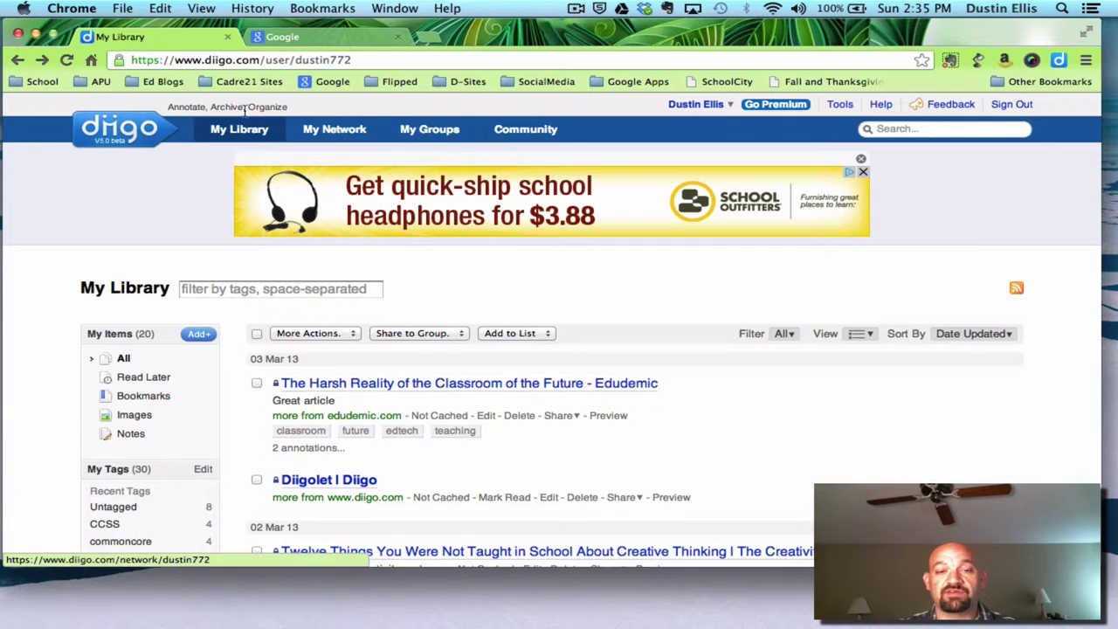
pyautogui.scroll(-1, 559, 424)
pyautogui.scroll(-15, 561, 425)
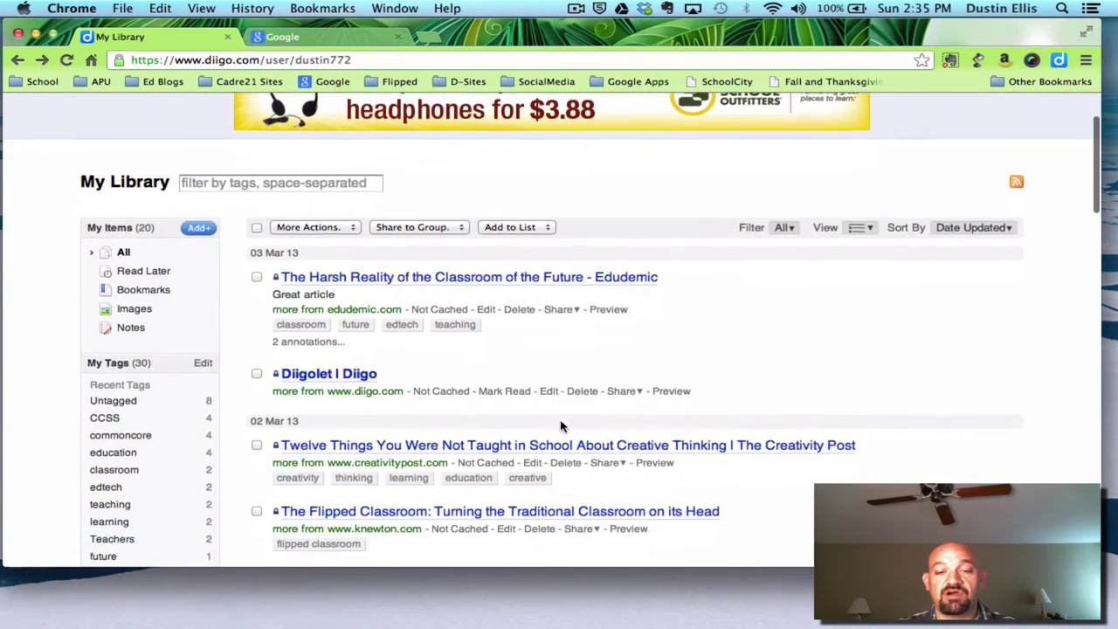
pyautogui.scroll(-15, 561, 425)
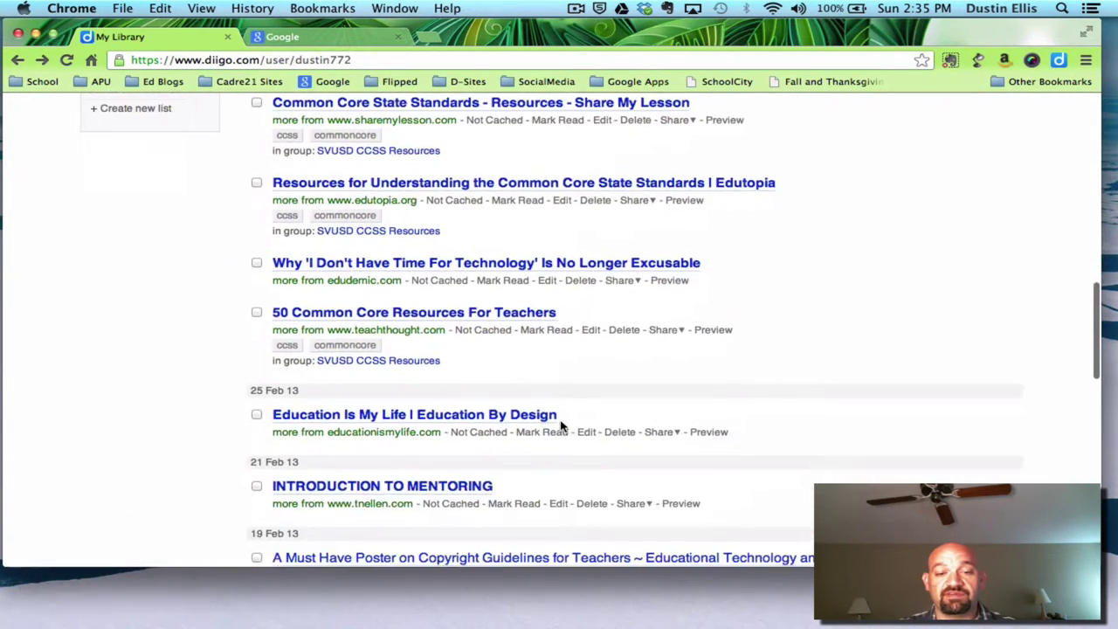
pyautogui.scroll(20, 561, 425)
pyautogui.scroll(10, 561, 425)
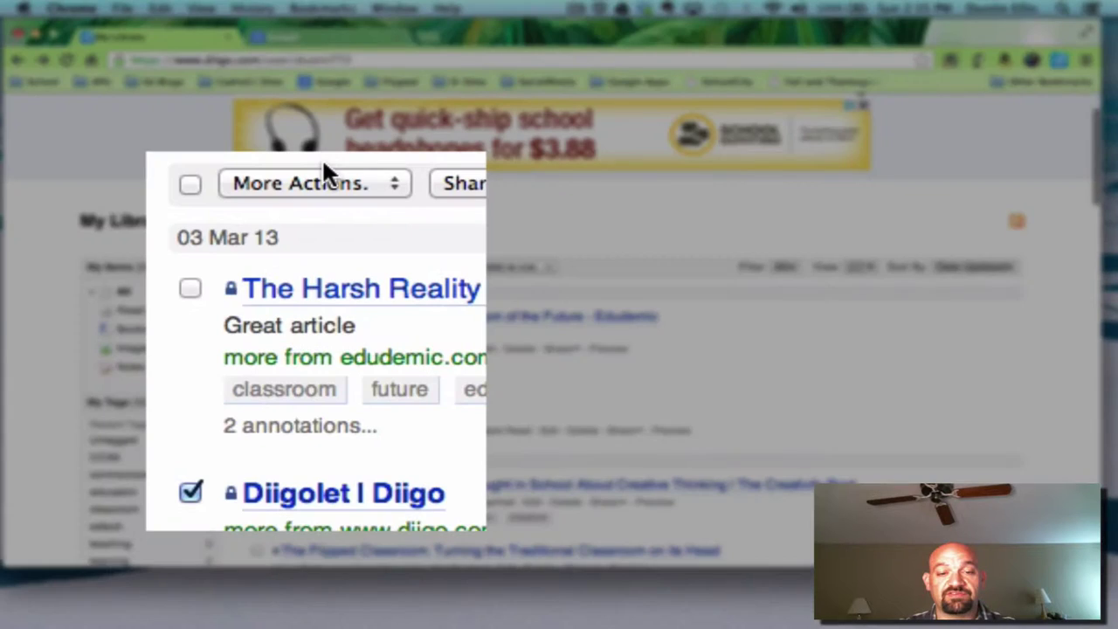
pyautogui.click(394, 183)
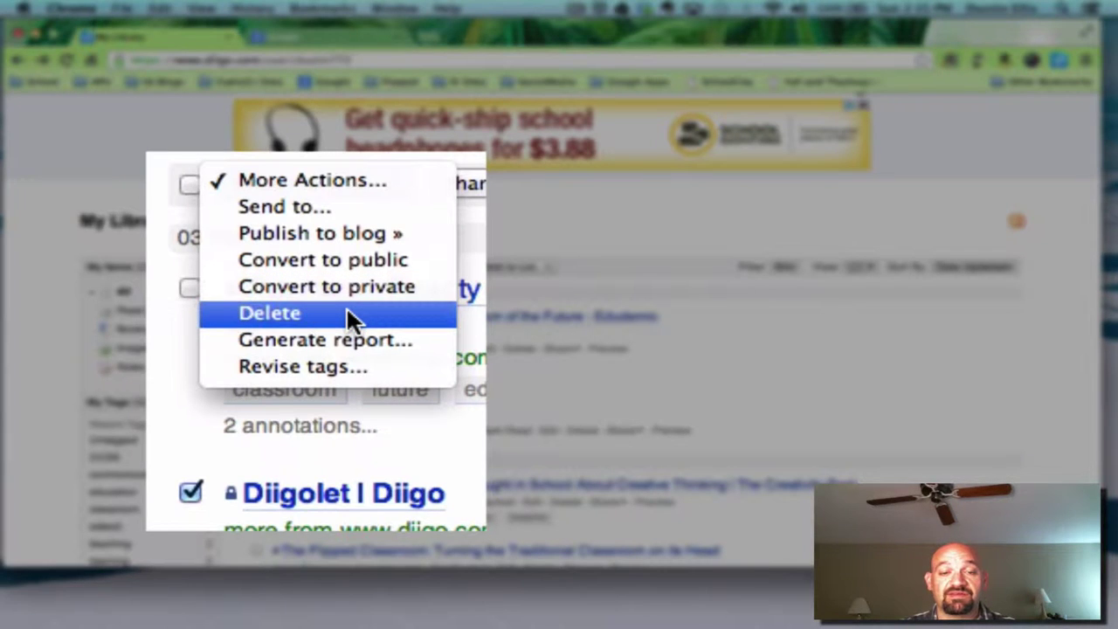
pyautogui.click(295, 313)
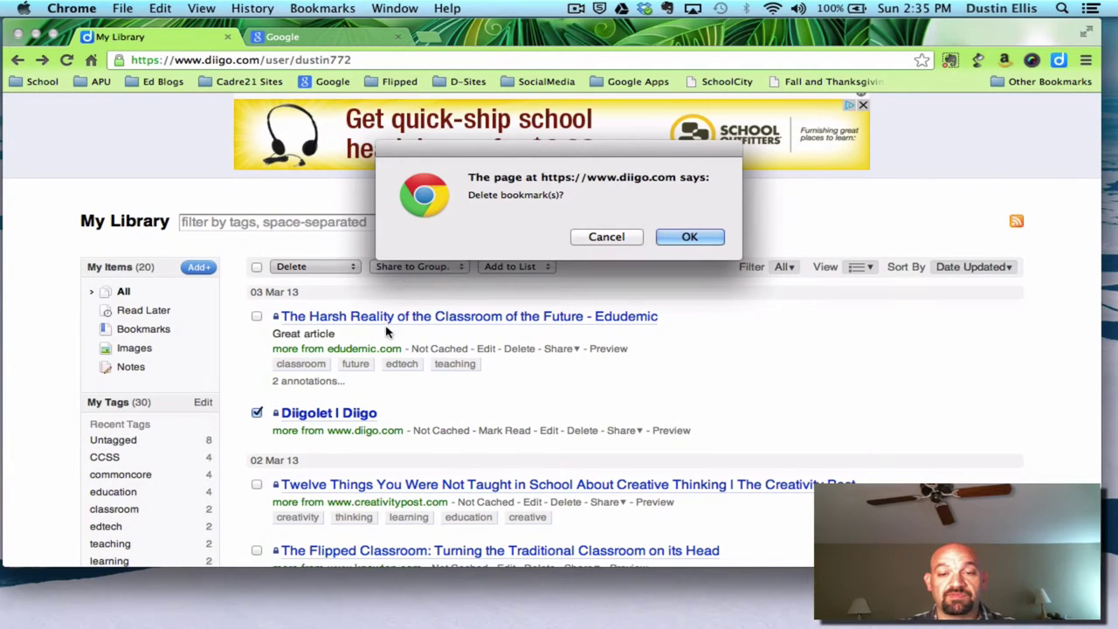
pyautogui.click(690, 238)
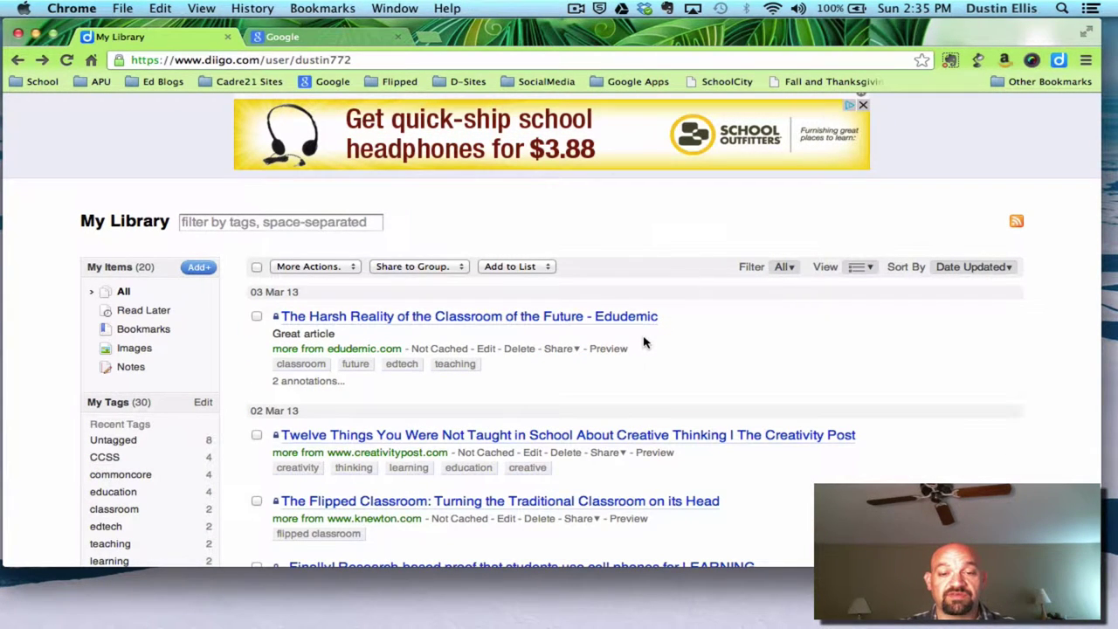
# Share the bookmark "The Harsh Reality of the Classroom of the Future - Edudemic" to the group SVUSD CCSS Resources
pyautogui.scroll(-3, 507, 381)
pyautogui.scroll(2, 507, 382)
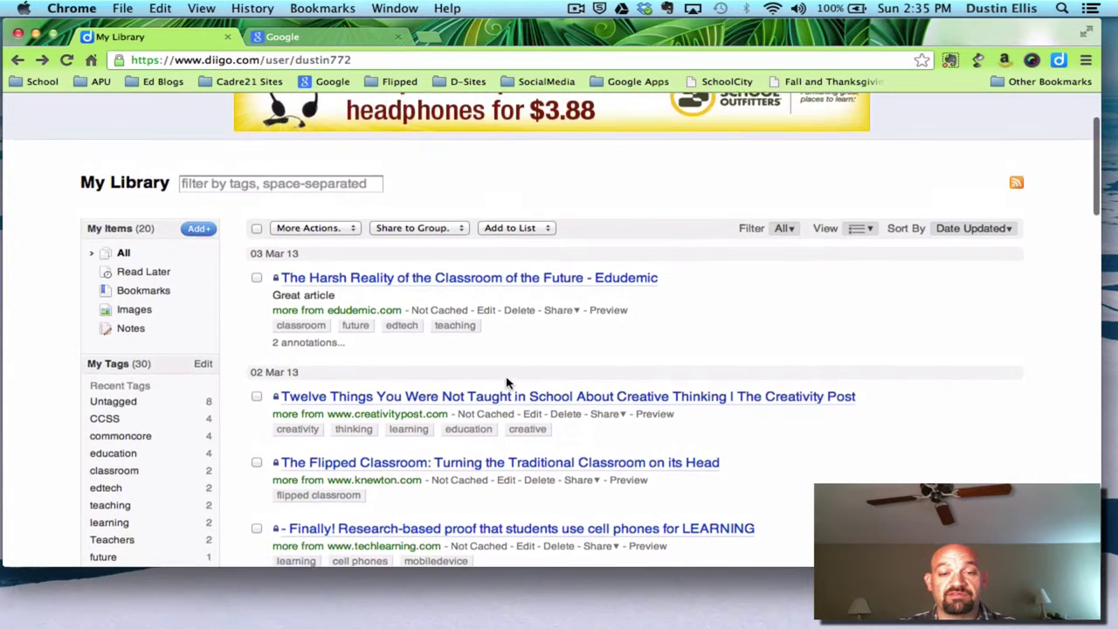
pyautogui.scroll(1, 489, 377)
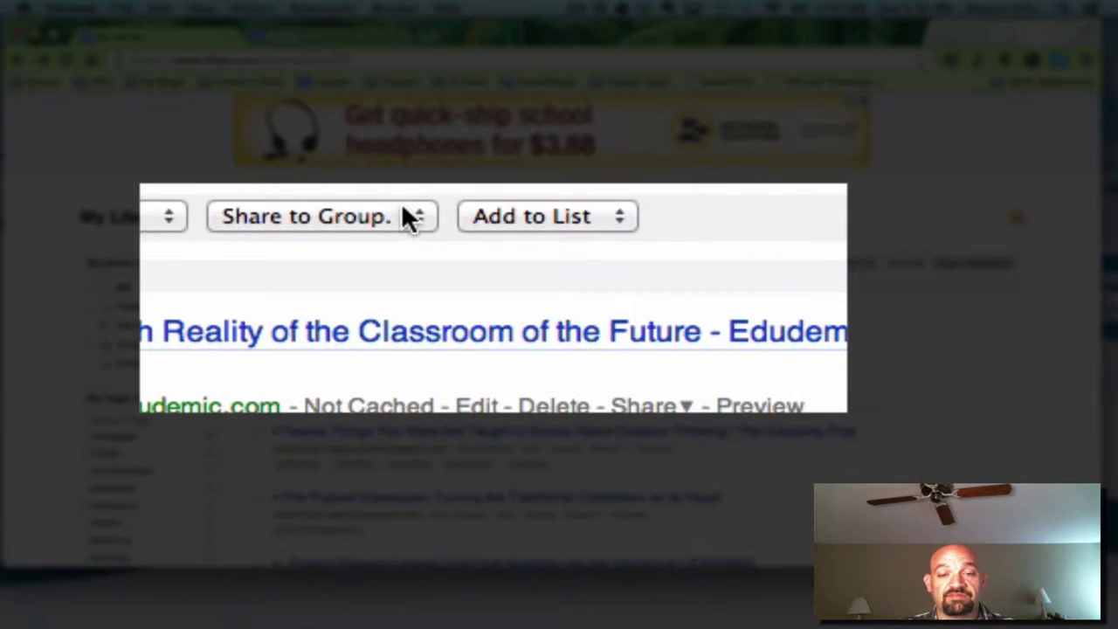
pyautogui.click(404, 209)
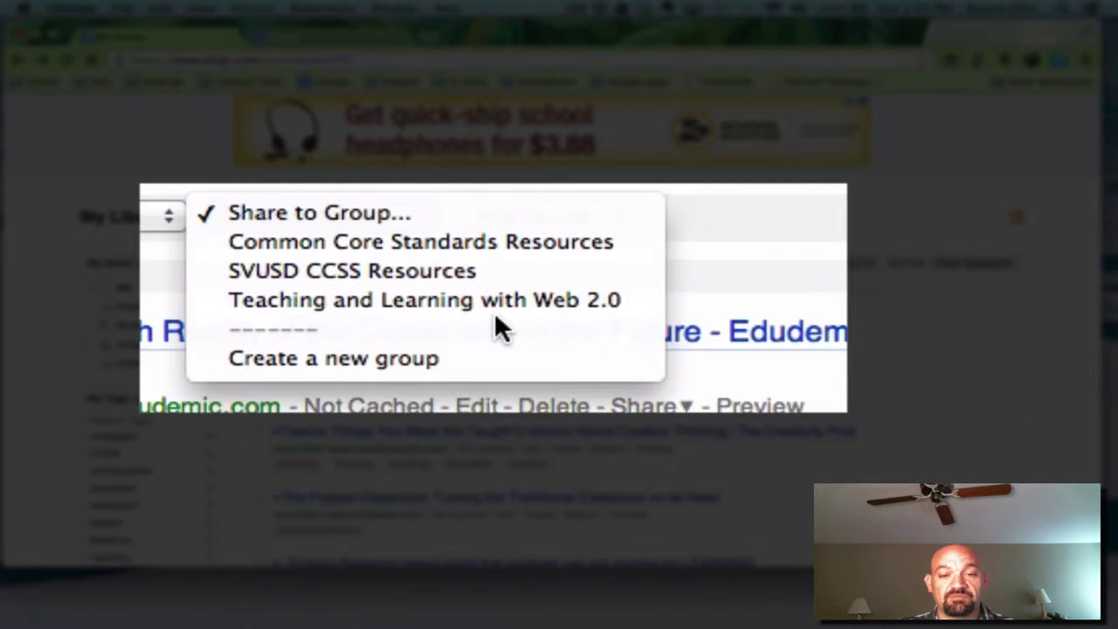
pyautogui.click(421, 267)
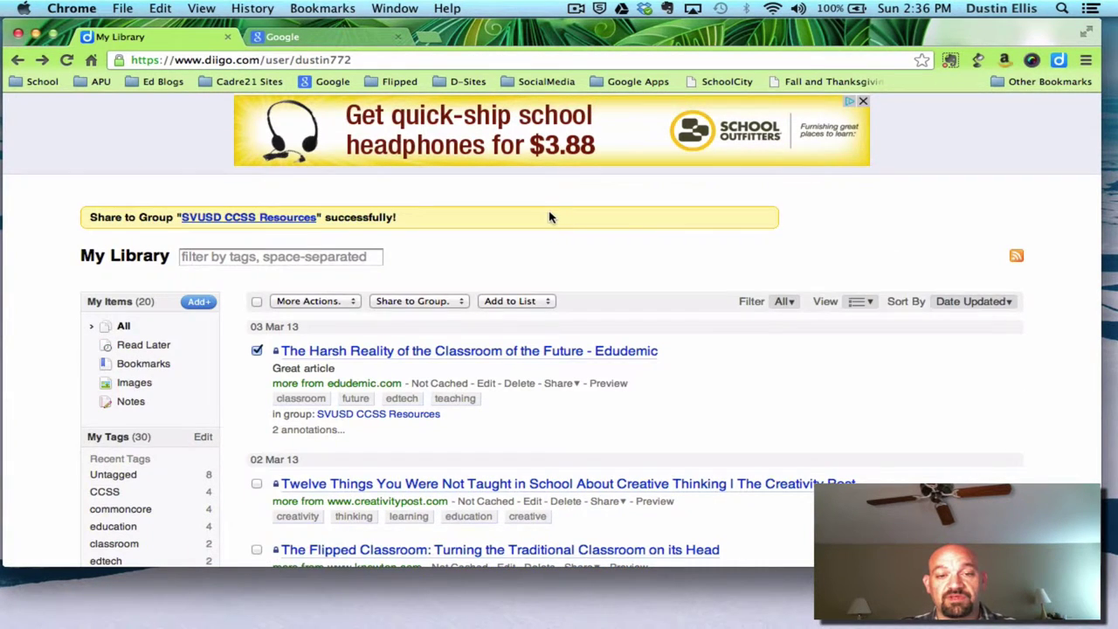
# Open the SVUSD CCSS Resources group and review the shared Edudemic article with its sticky note, highlight and comment
pyautogui.scroll(2, 549, 216)
pyautogui.click(434, 130)
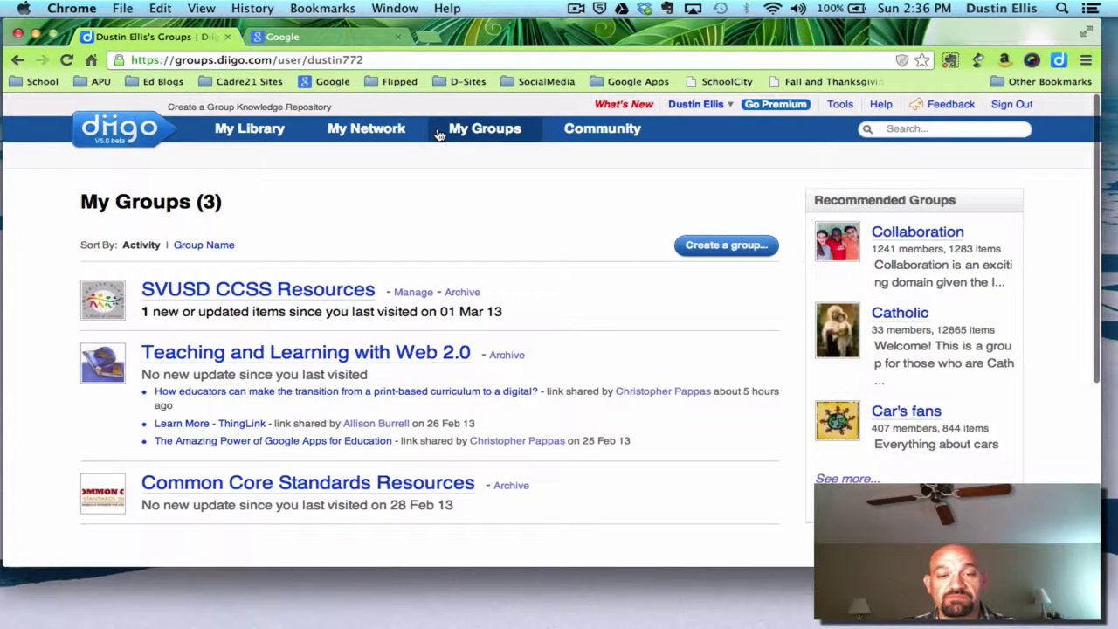
pyautogui.click(203, 292)
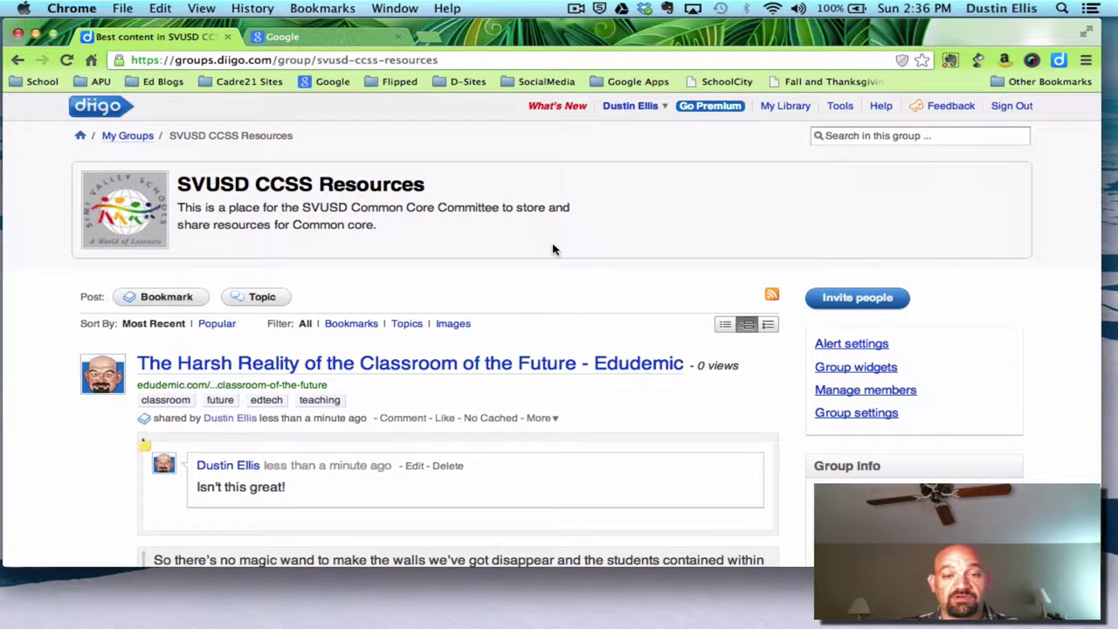
pyautogui.scroll(-3, 552, 249)
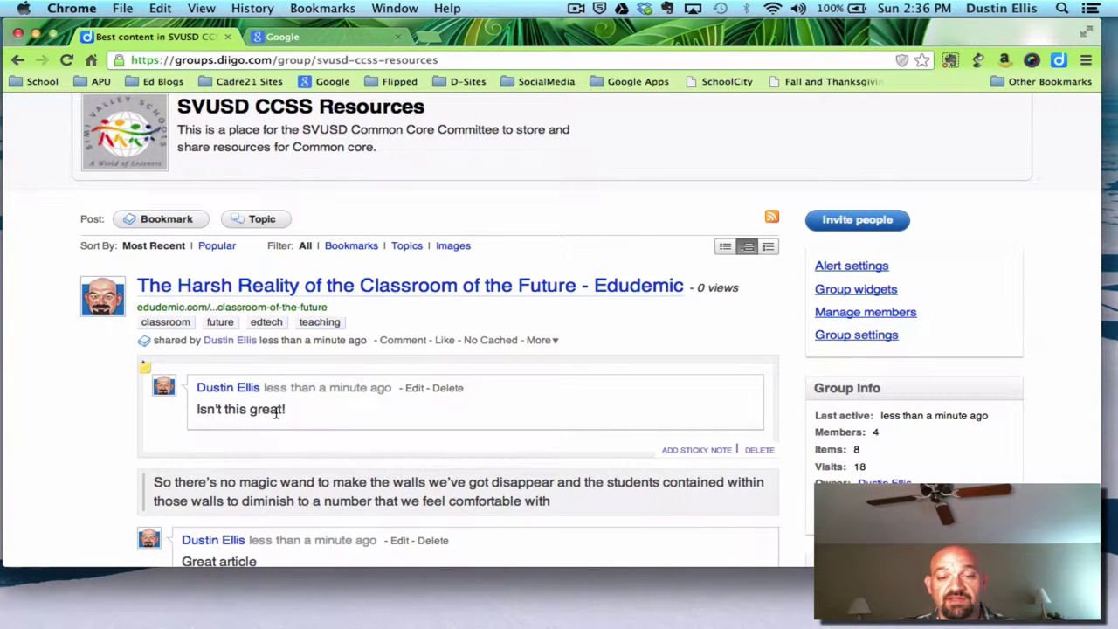
pyautogui.scroll(-3, 552, 326)
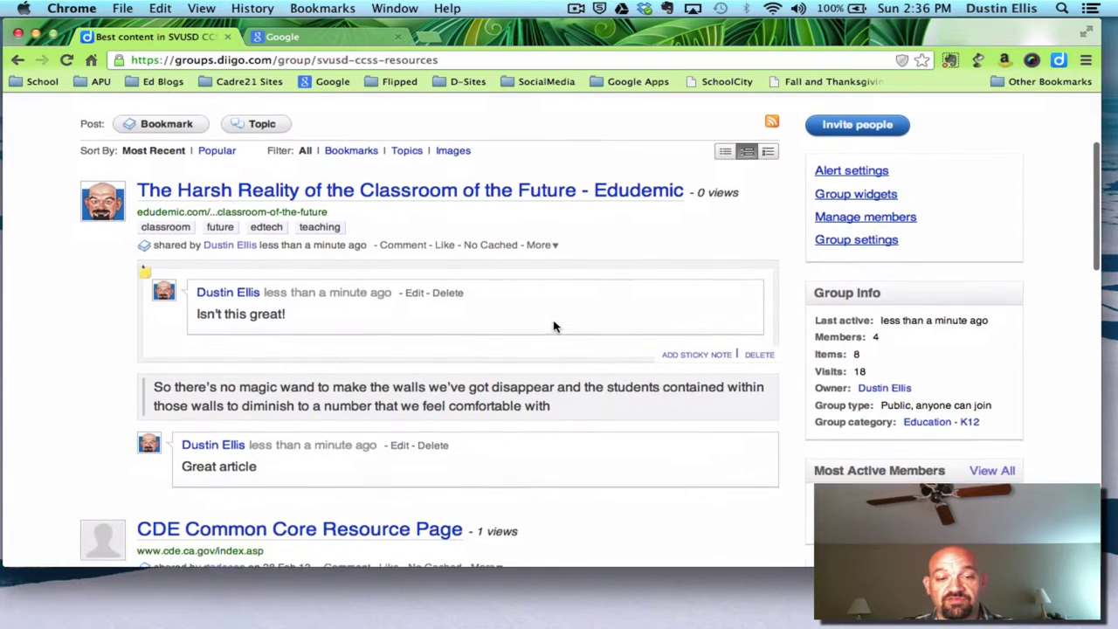
pyautogui.scroll(3, 553, 326)
pyautogui.scroll(-1, 553, 326)
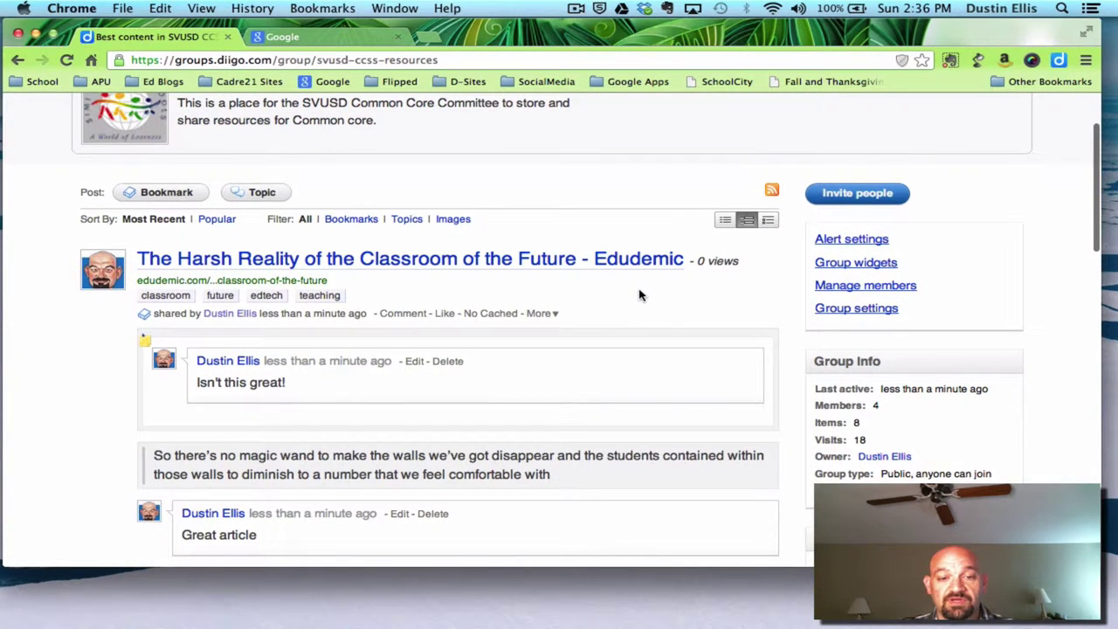
pyautogui.scroll(-1, 638, 295)
pyautogui.scroll(3, 638, 295)
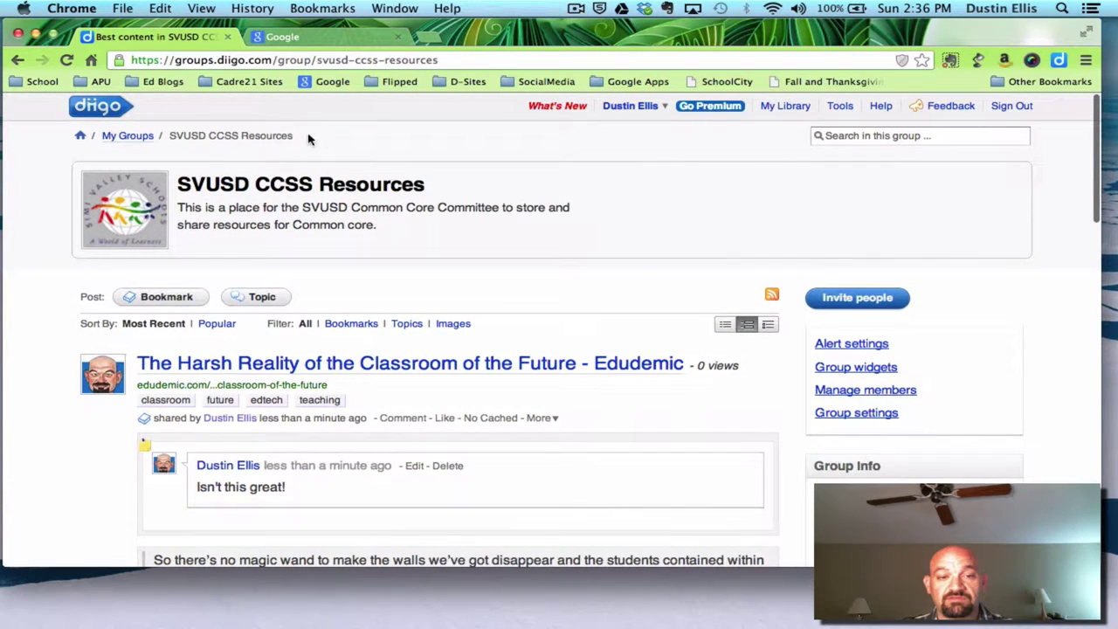
# Go back from the group to My Library and skim the saved items
pyautogui.click(17, 60)
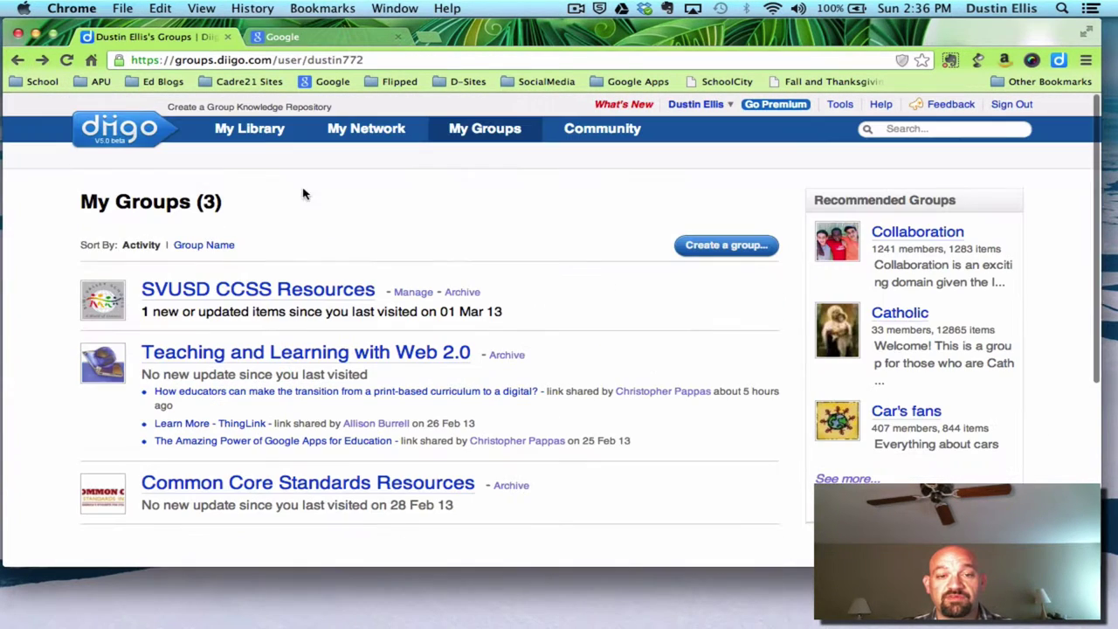
pyautogui.click(269, 132)
pyautogui.scroll(-10, 322, 424)
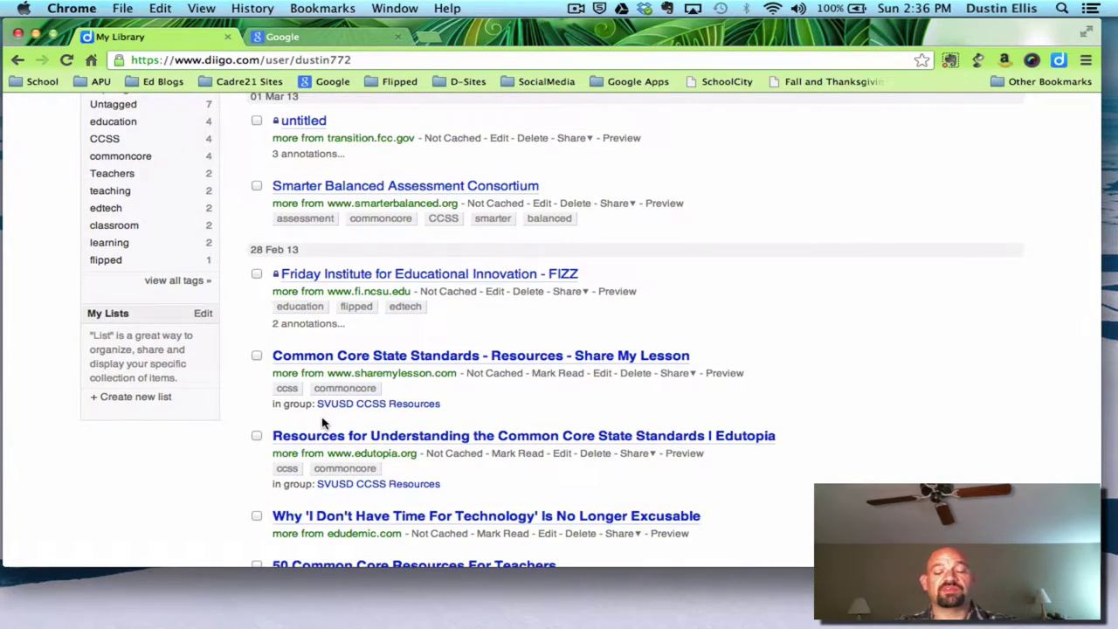
pyautogui.scroll(10, 322, 425)
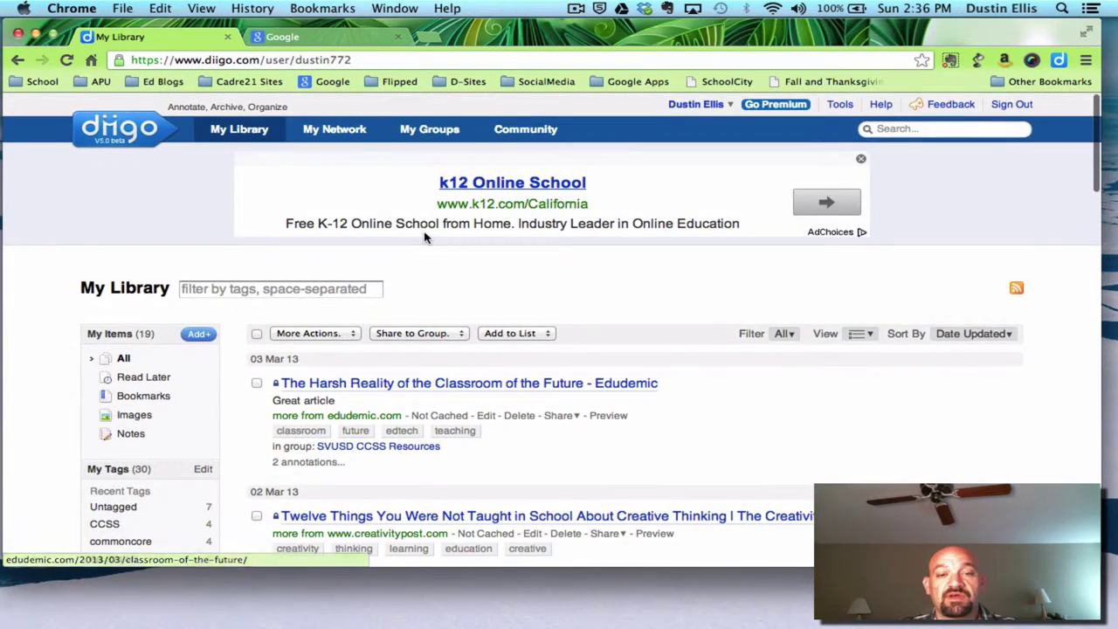
# Open My Network, look through the items shared by followed people and preview a contributor's profile card
pyautogui.click(337, 131)
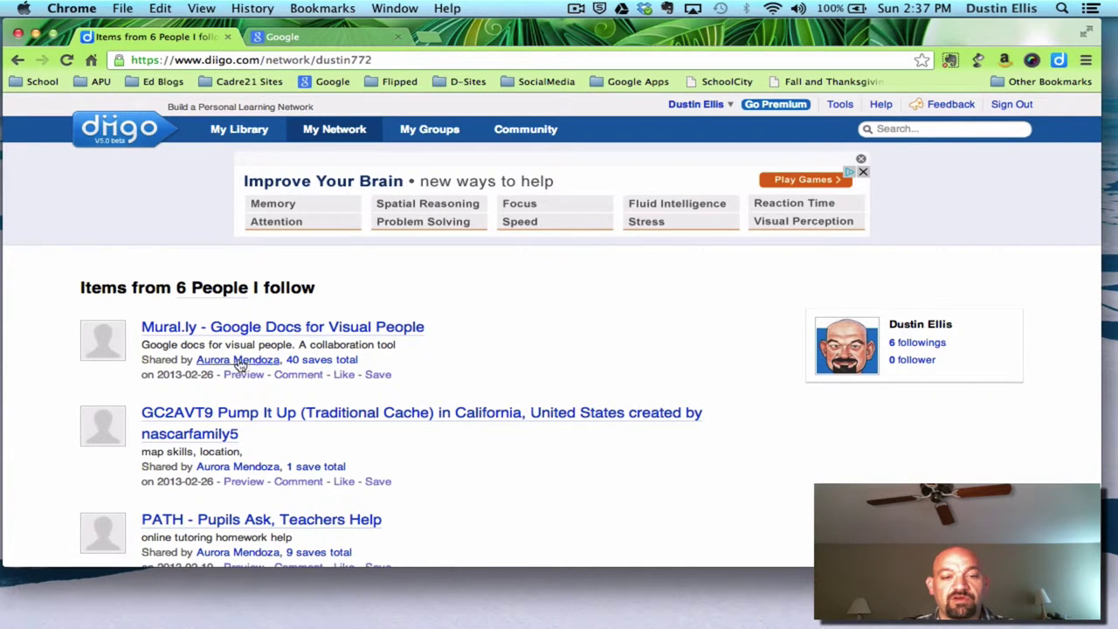
pyautogui.scroll(-7, 497, 363)
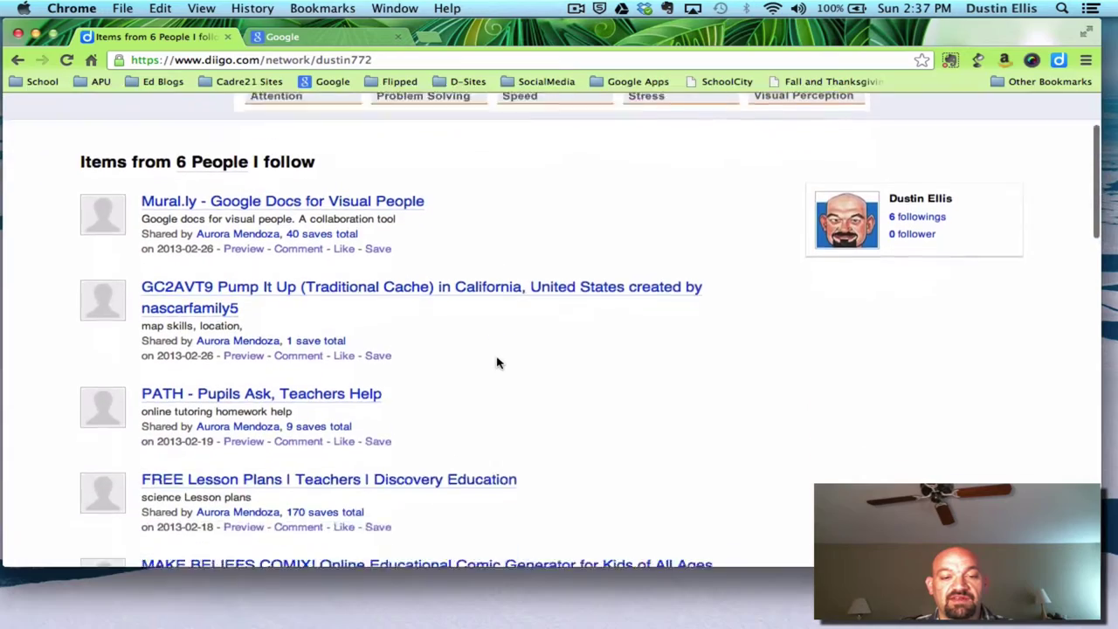
pyautogui.scroll(-15, 497, 363)
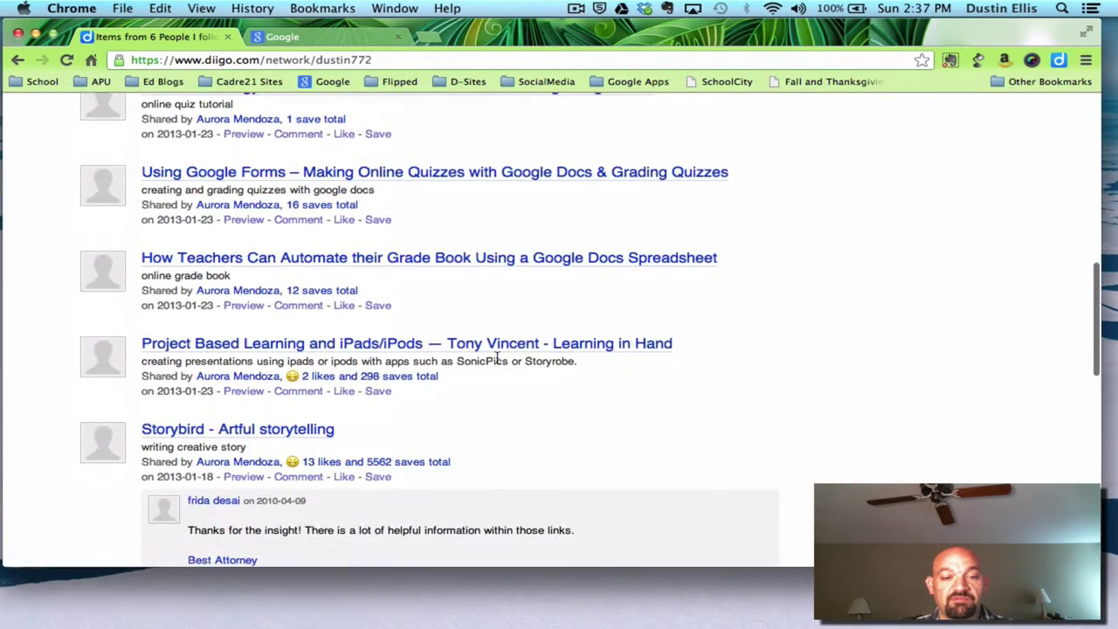
pyautogui.scroll(20, 497, 362)
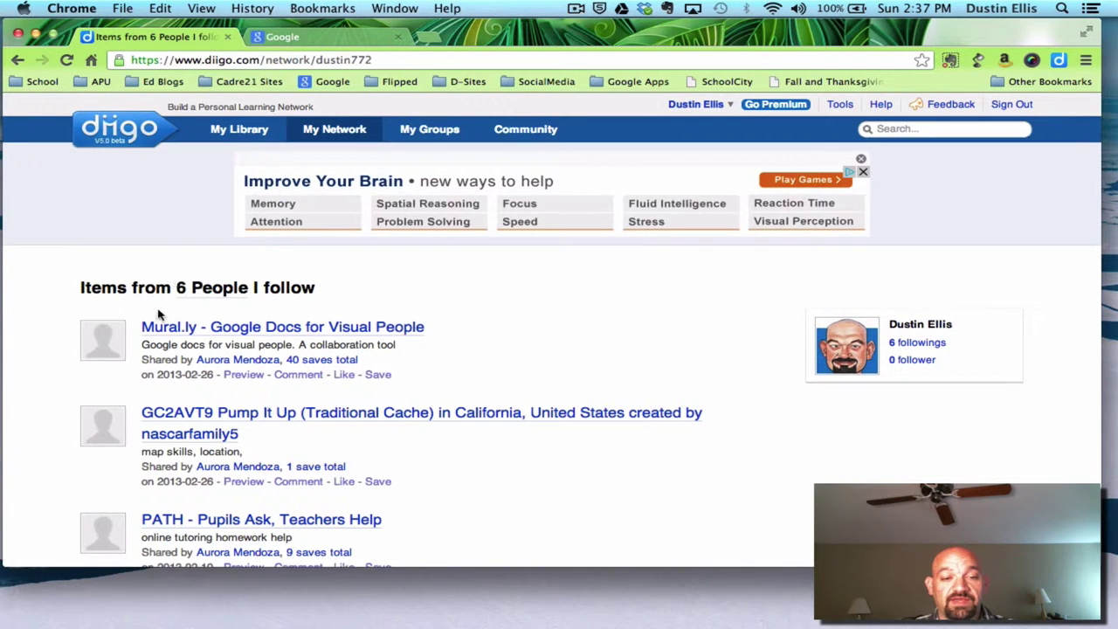
pyautogui.moveTo(102, 352)
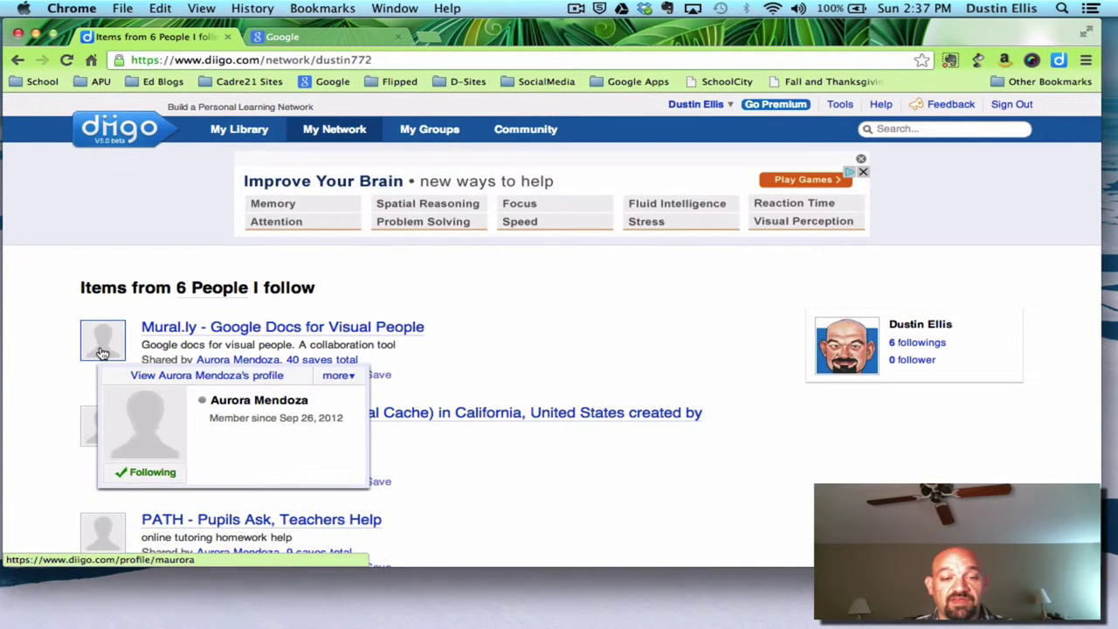
pyautogui.moveTo(87, 428)
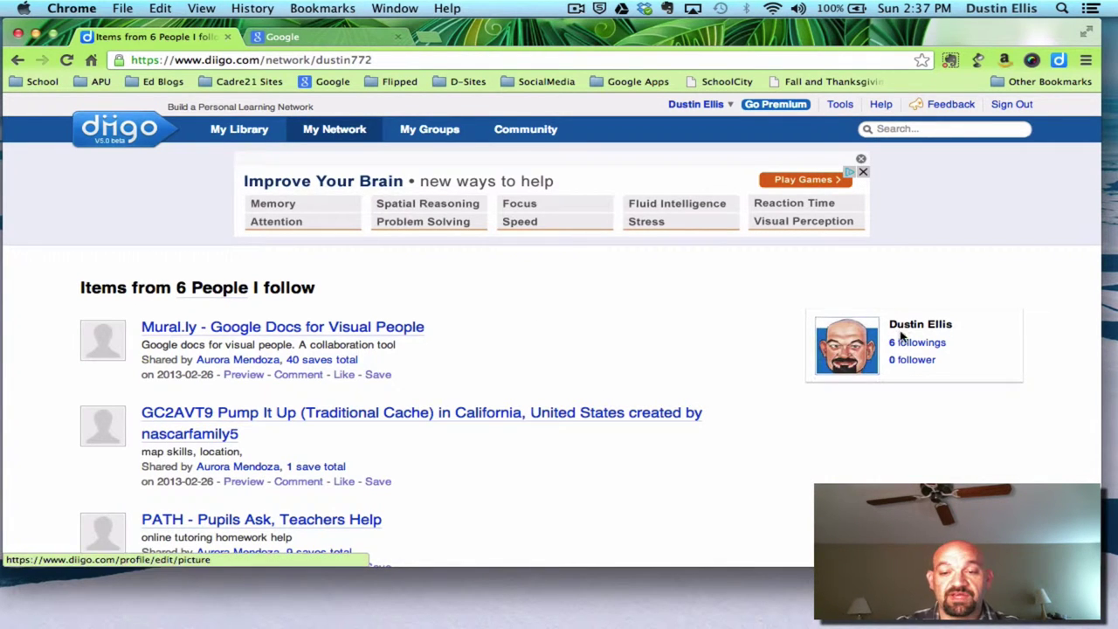
pyautogui.moveTo(857, 346)
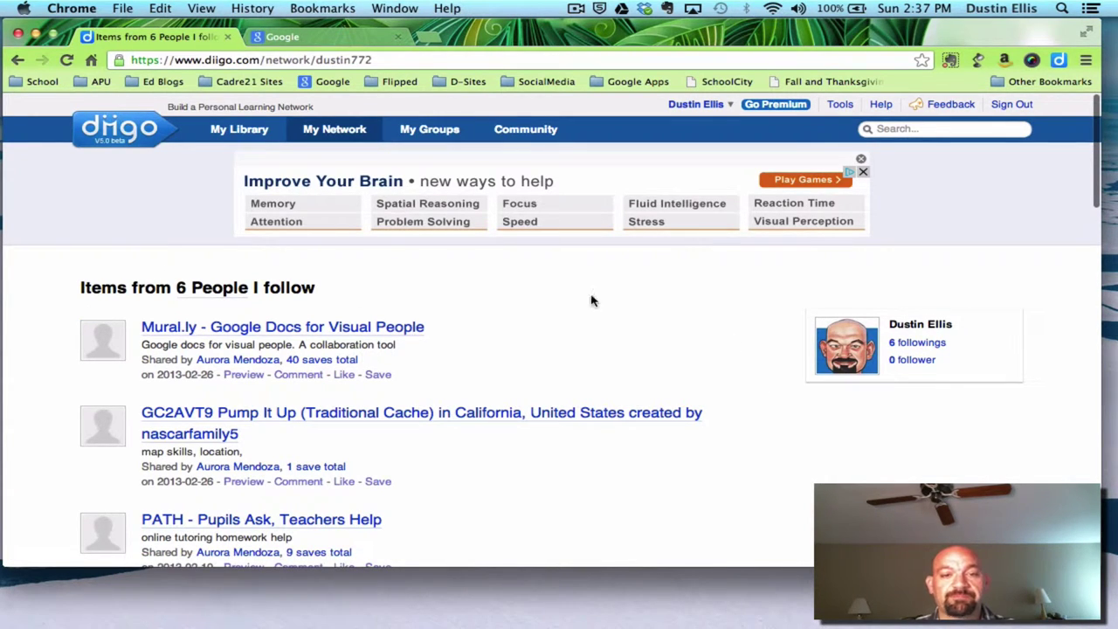
# Go to My Groups, find groups interested in "edtech" and browse the matching groups
pyautogui.click(423, 131)
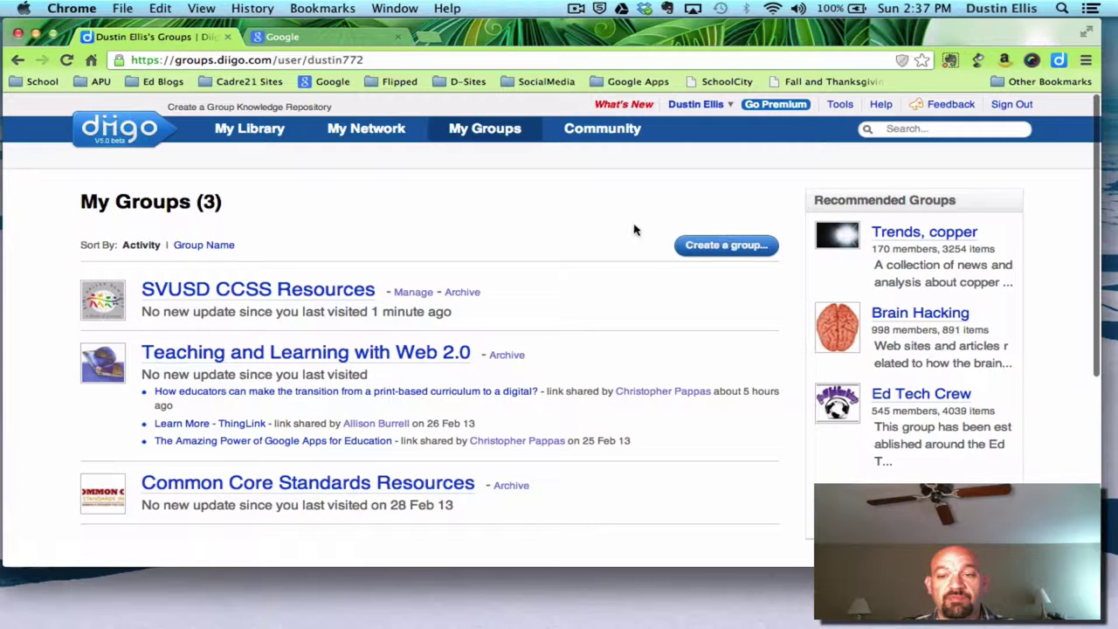
pyautogui.scroll(-1, 627, 243)
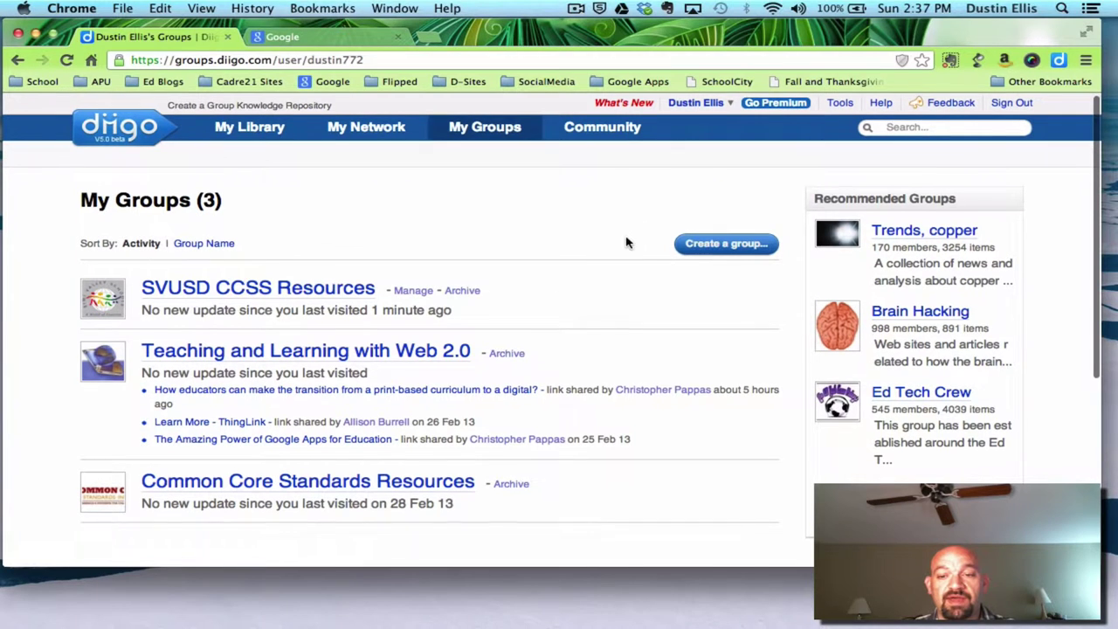
pyautogui.click(914, 129)
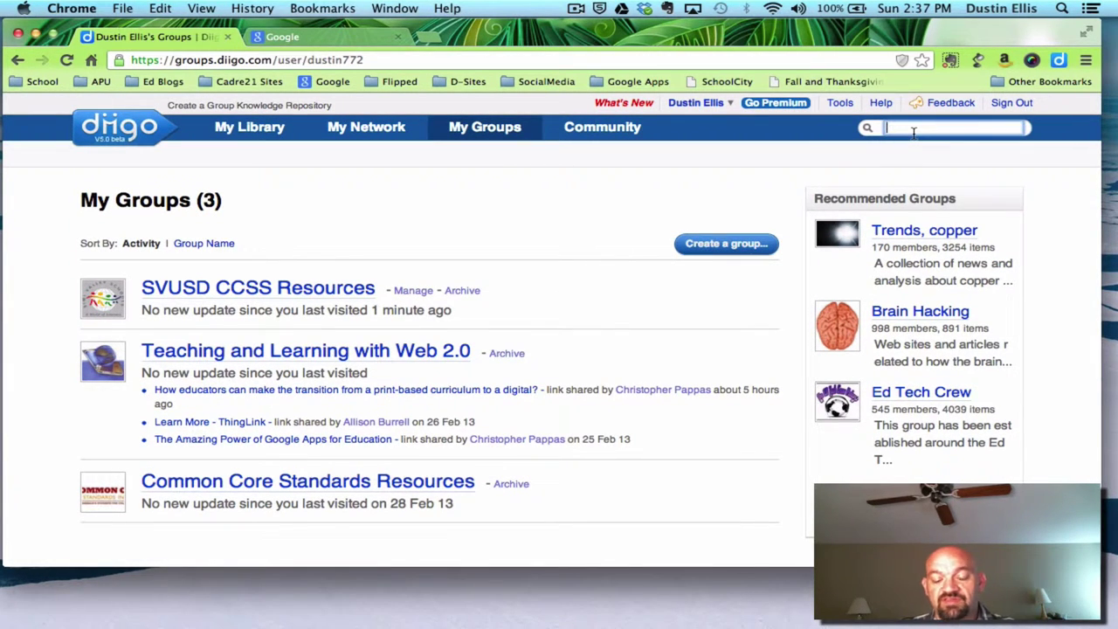
pyautogui.write('edte')
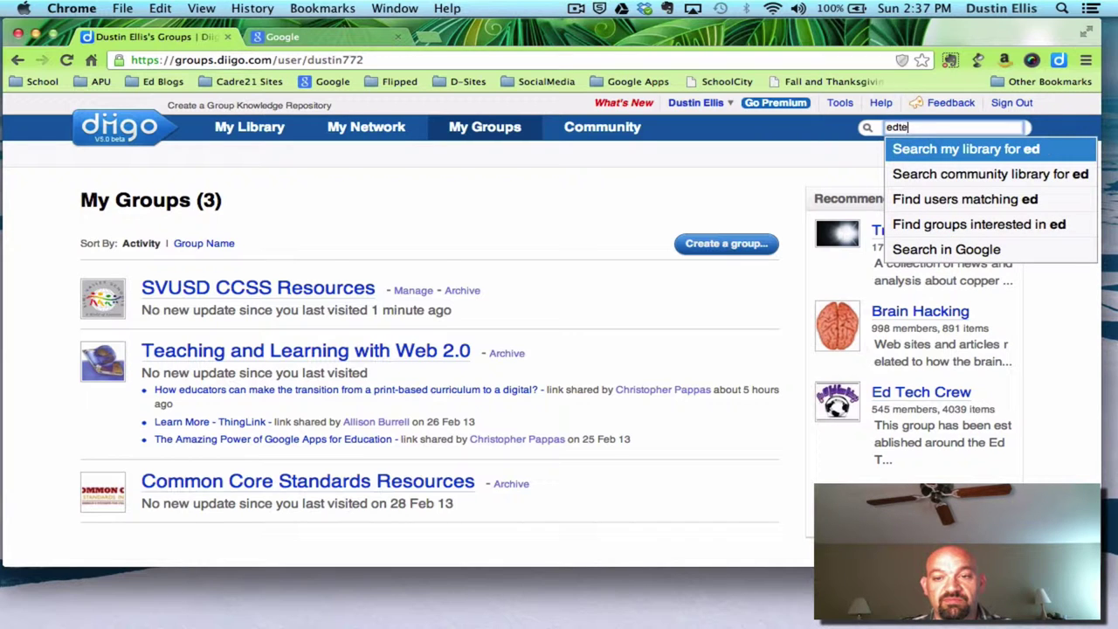
pyautogui.write('ch')
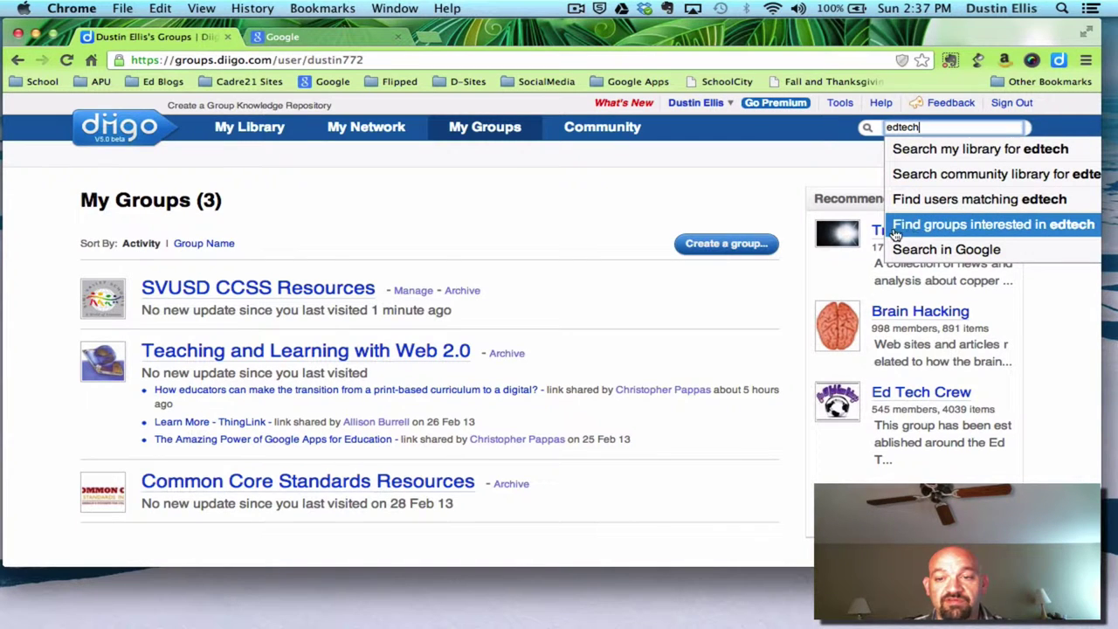
pyautogui.click(1022, 229)
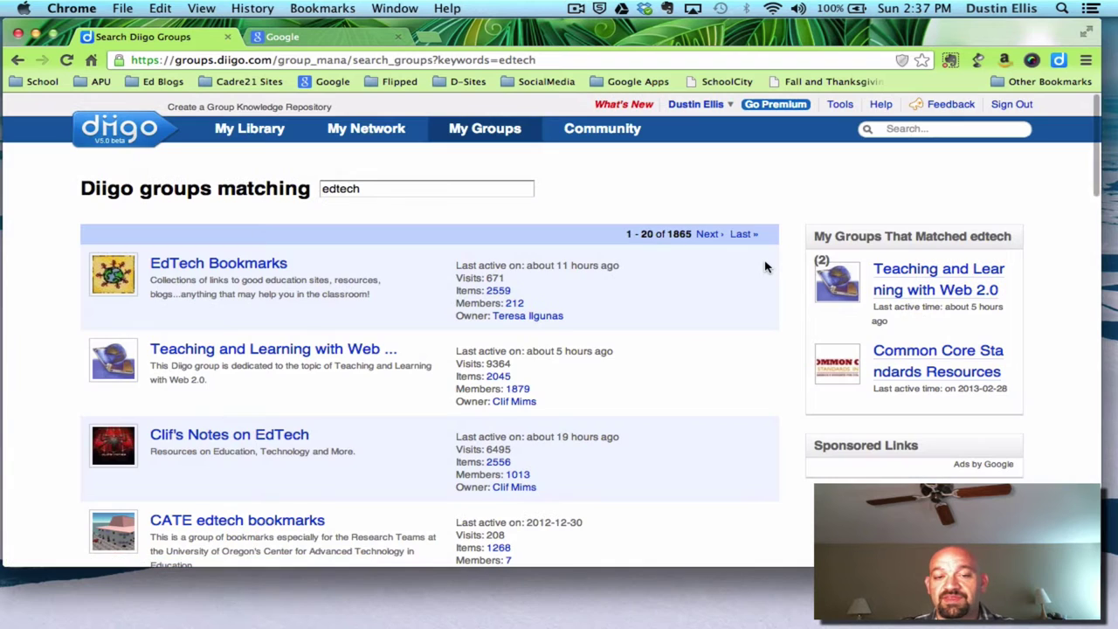
pyautogui.scroll(-8, 179, 299)
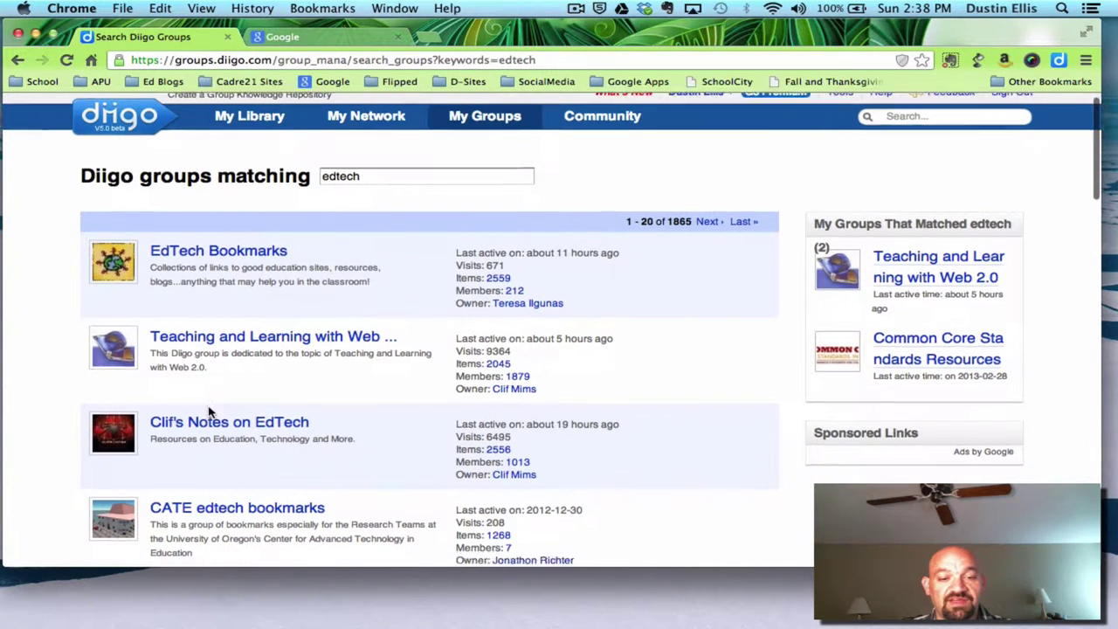
pyautogui.scroll(-1, 210, 412)
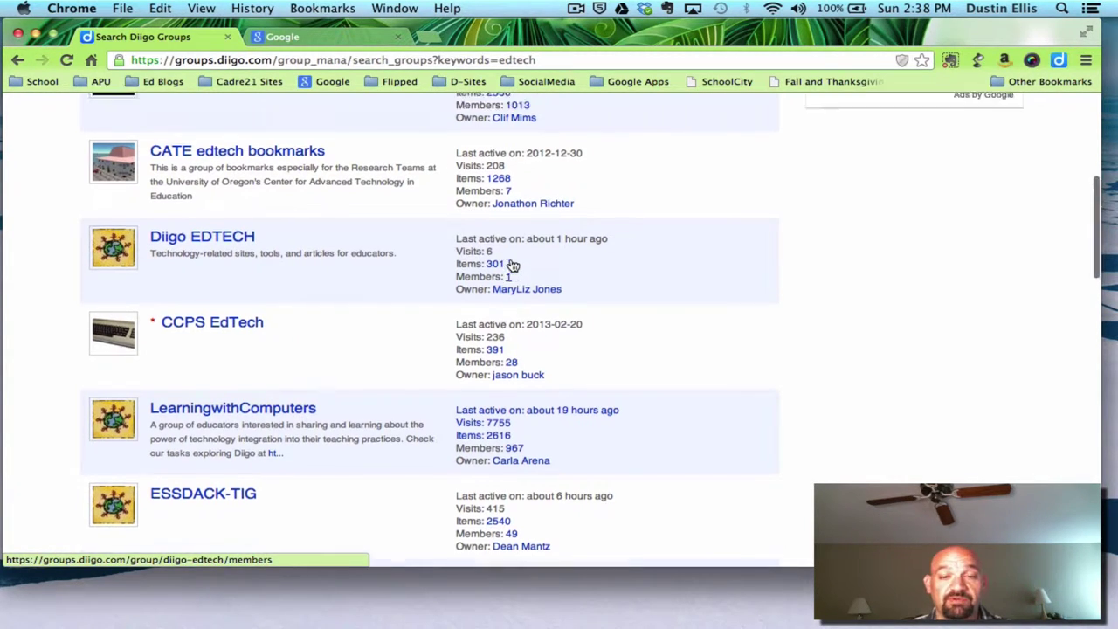
# Look through the groups matching "edtech", comparing their activity, item counts and member counts
pyautogui.scroll(5, 512, 265)
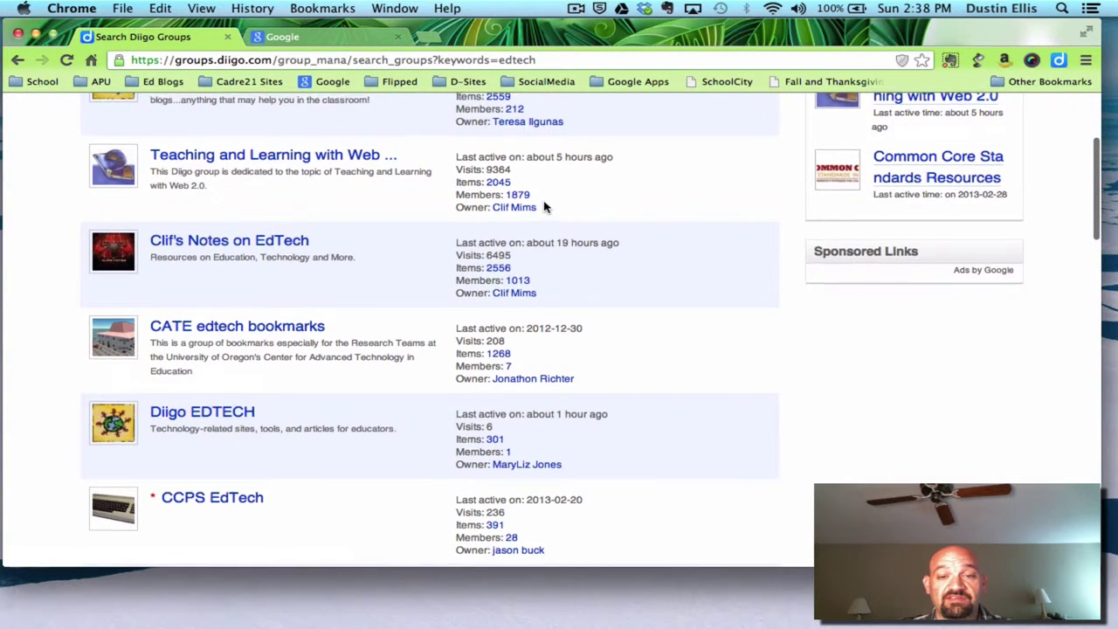
pyautogui.scroll(5, 541, 209)
pyautogui.scroll(-20, 544, 207)
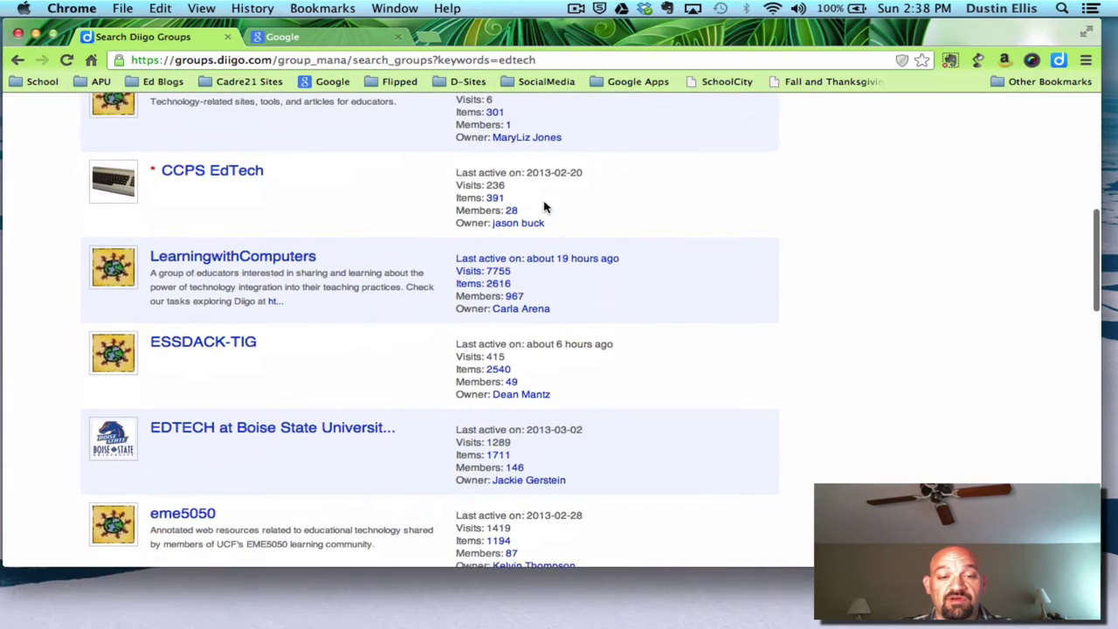
pyautogui.scroll(-5, 543, 207)
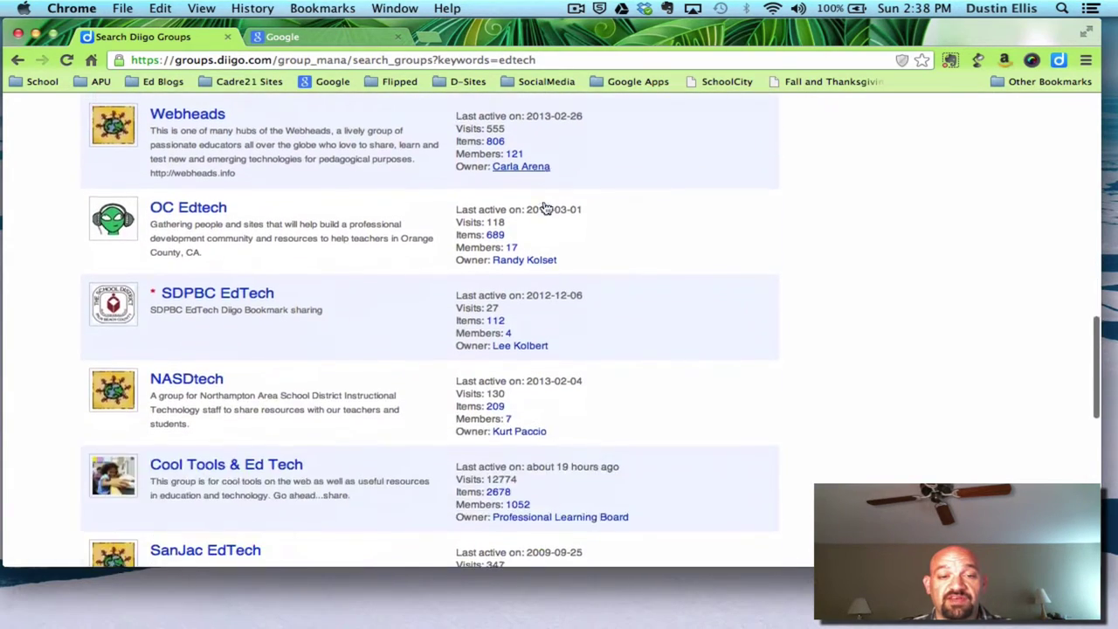
# Search the Diigo groups for "ccss", then clear the search text
pyautogui.scroll(20, 543, 207)
pyautogui.moveTo(394, 190); pyautogui.dragTo(296, 190)
pyautogui.write('ccs')
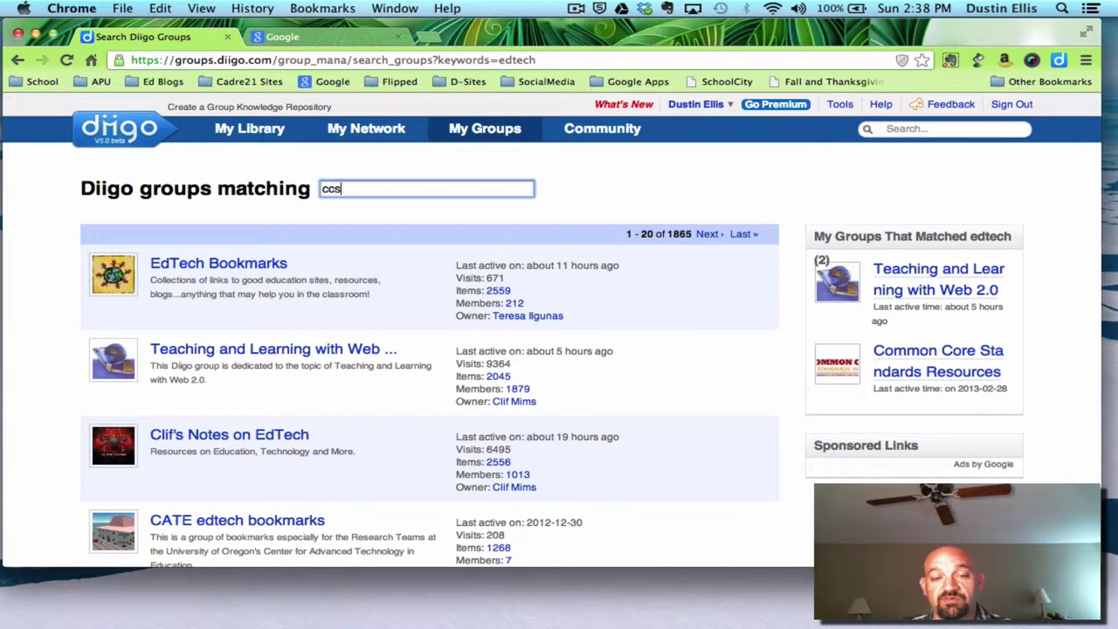
pyautogui.write('s')
pyautogui.press('Return')
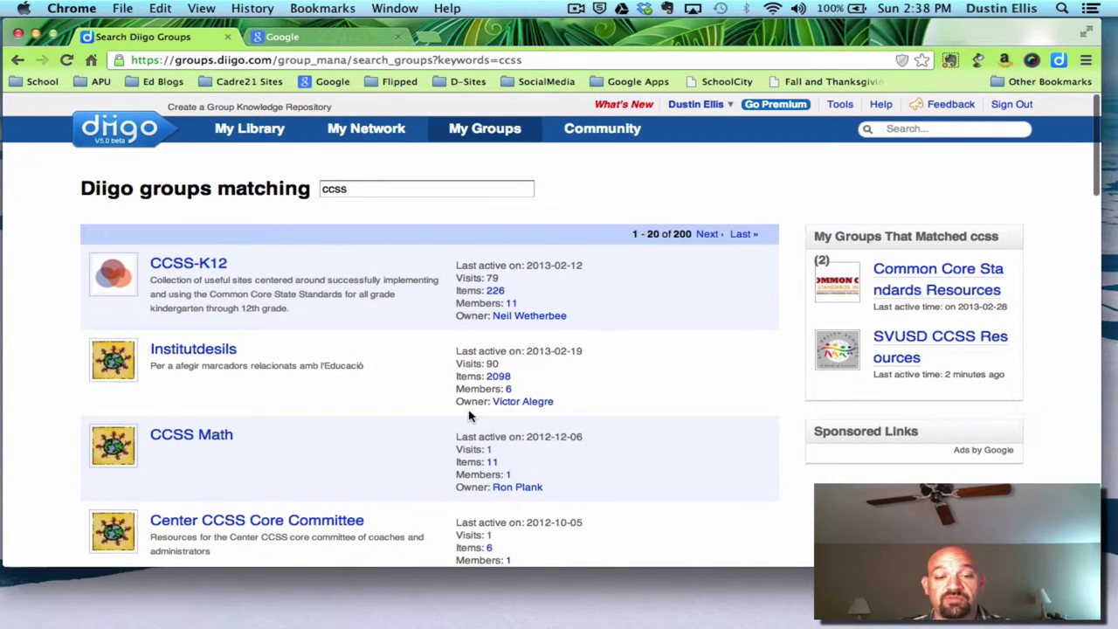
pyautogui.click(360, 191)
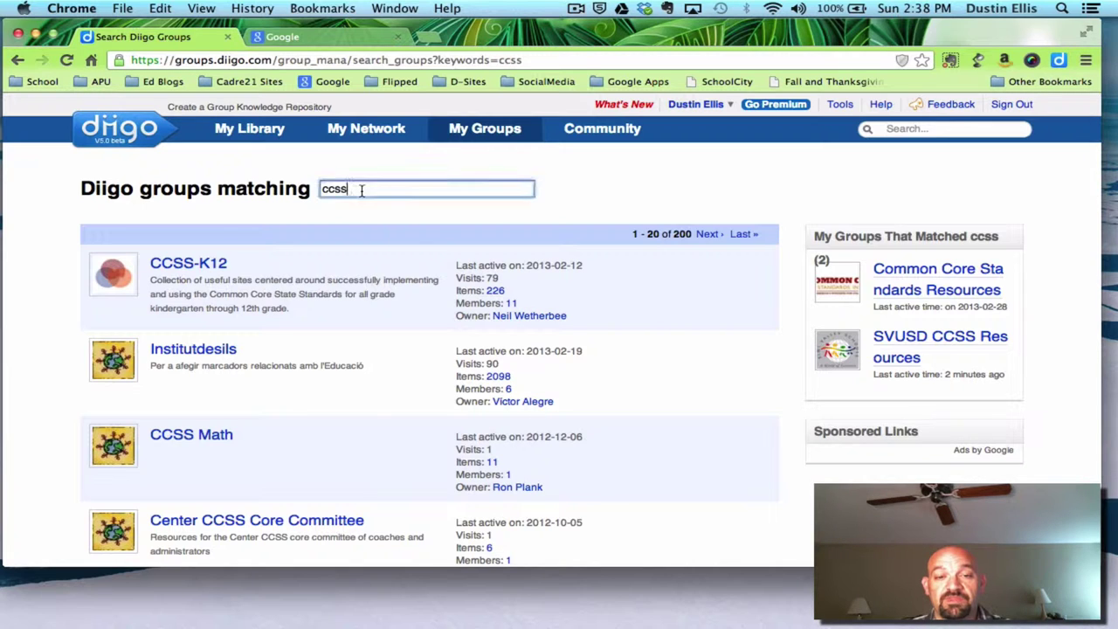
pyautogui.doubleClick(361, 191)
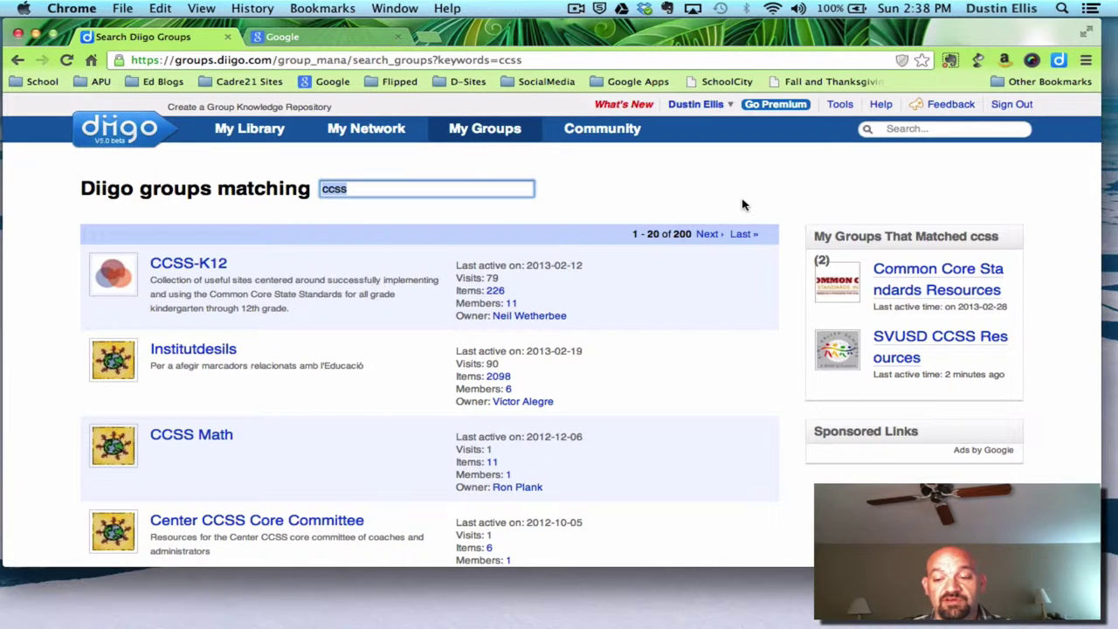
pyautogui.press('BackSpace')
# Browse the Diigo Community's hot bookmarks and open the title link of "36 Things Every 21st Century Teacher Should Be Able To Do"
pyautogui.click(606, 140)
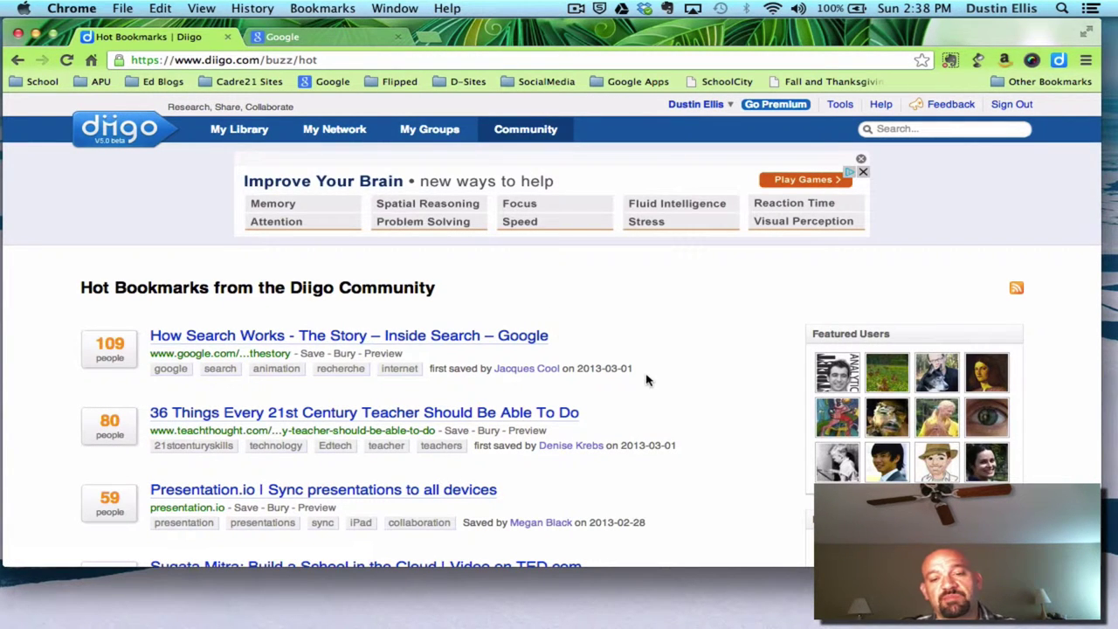
pyautogui.scroll(-4, 686, 312)
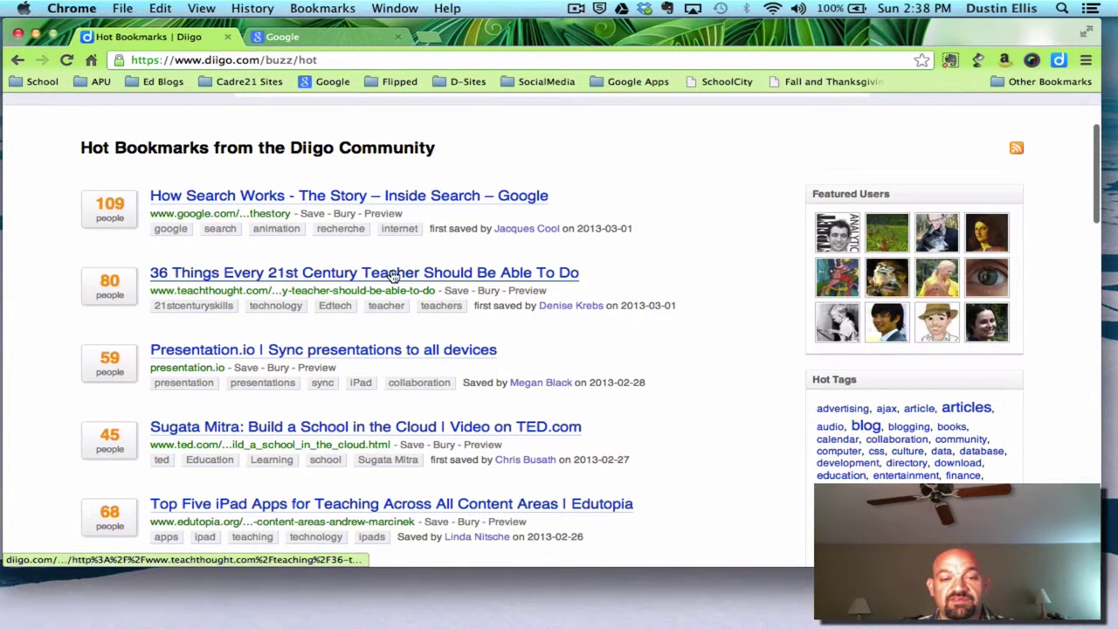
pyautogui.click(446, 276)
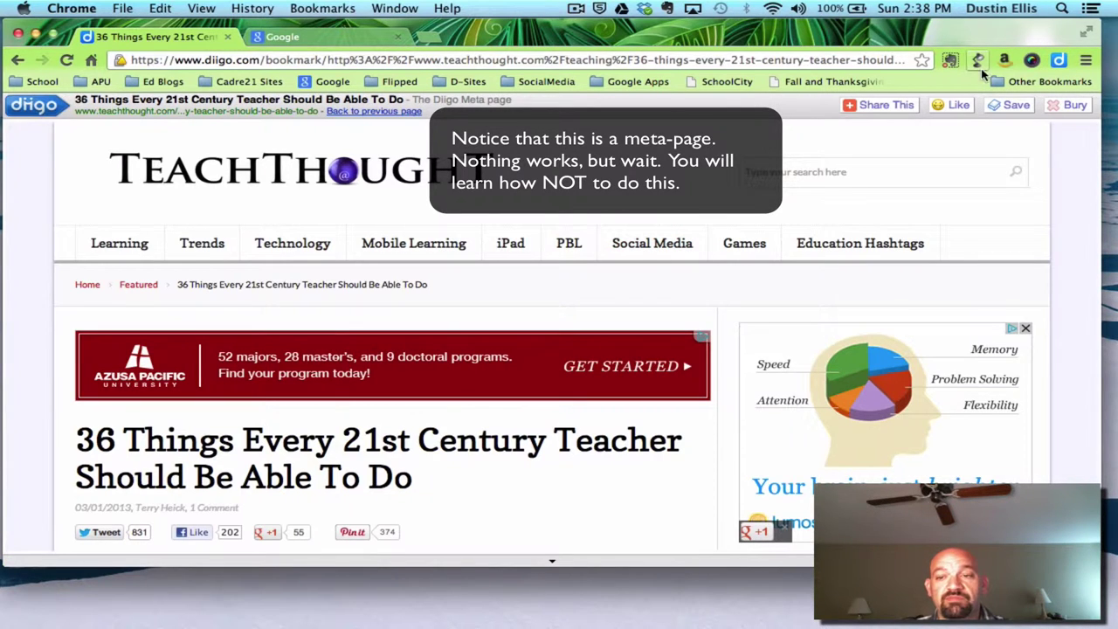
# Try to annotate the article's Diigo meta page with the Diigo extension, dismissing each alert
pyautogui.click(1059, 61)
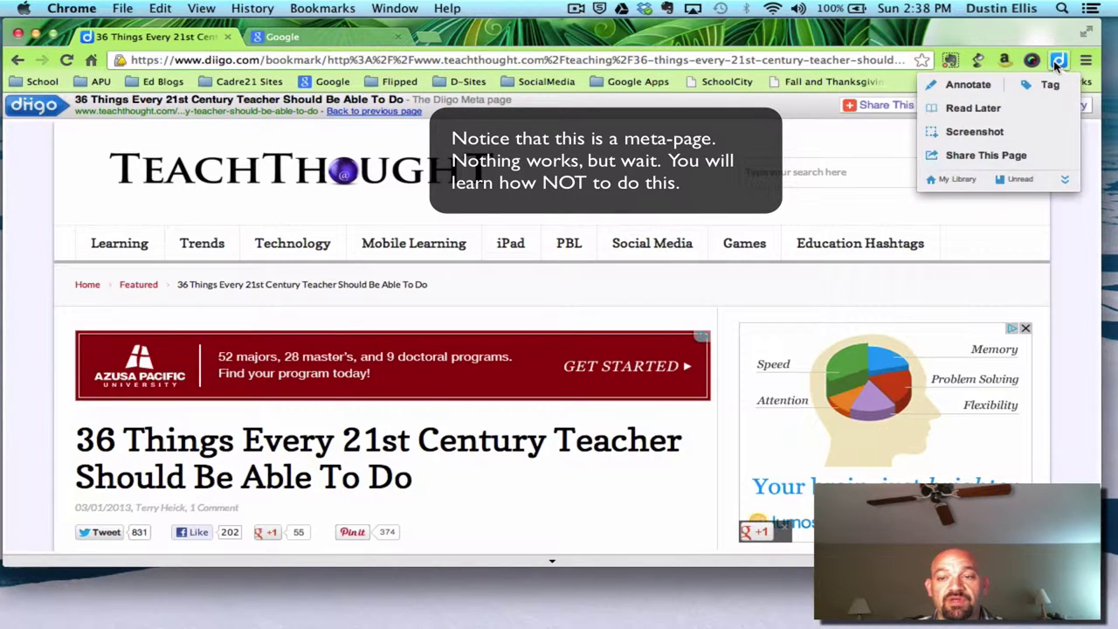
pyautogui.click(956, 85)
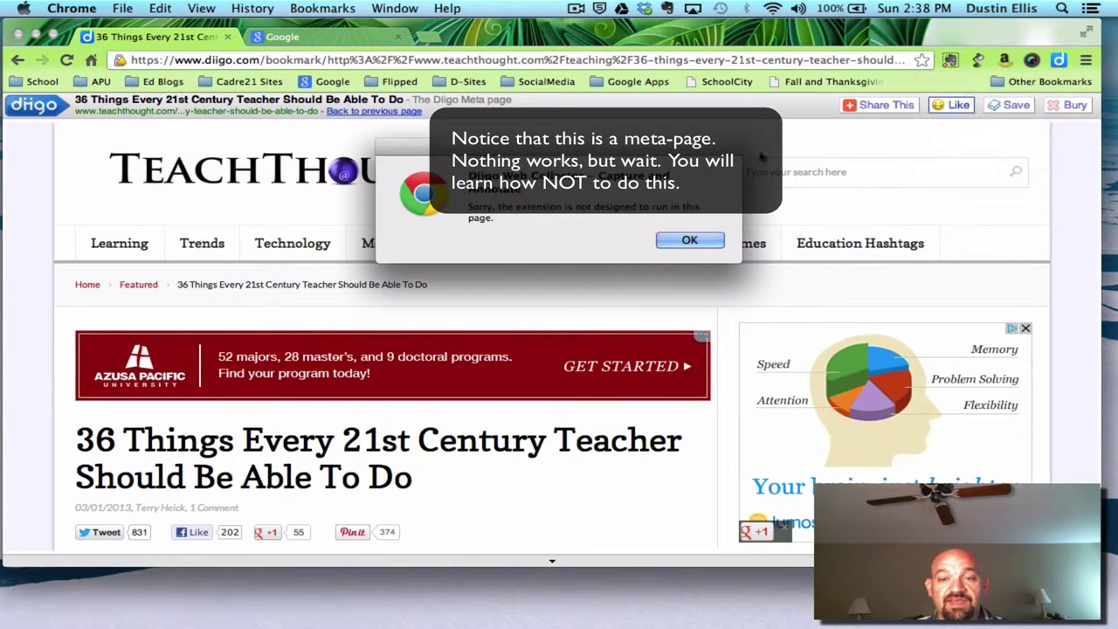
pyautogui.click(682, 242)
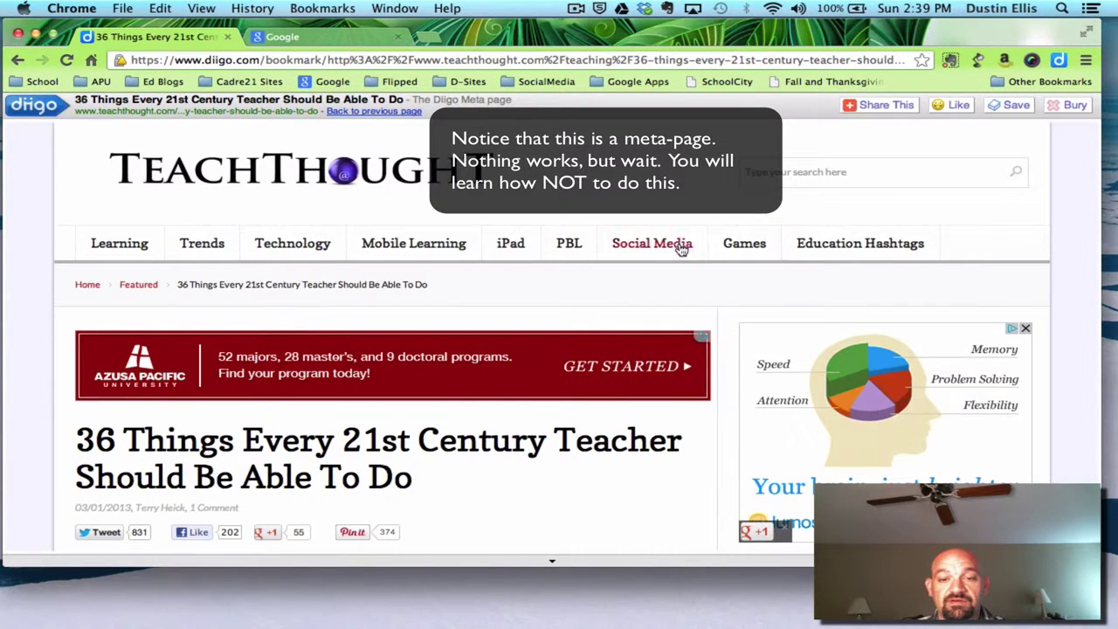
pyautogui.scroll(-3, 466, 303)
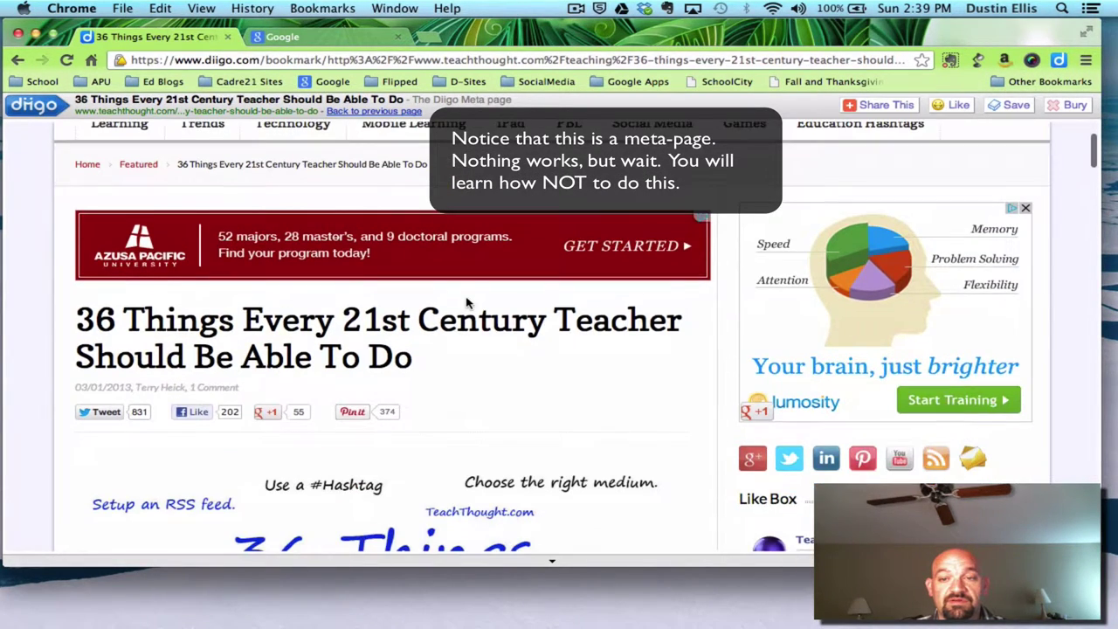
pyautogui.click(1057, 61)
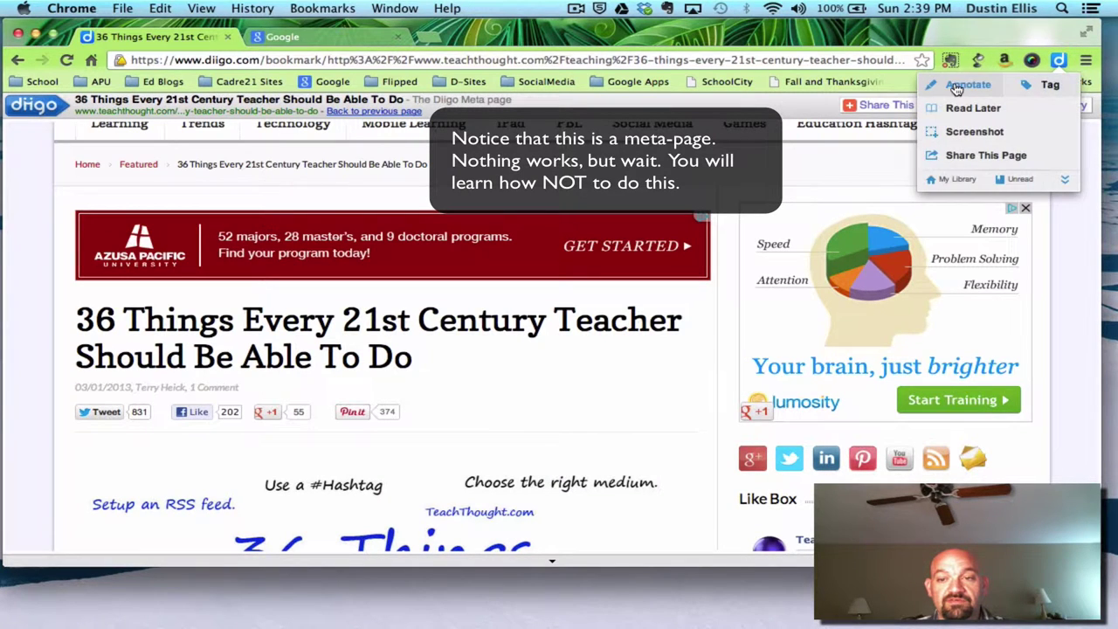
pyautogui.click(945, 87)
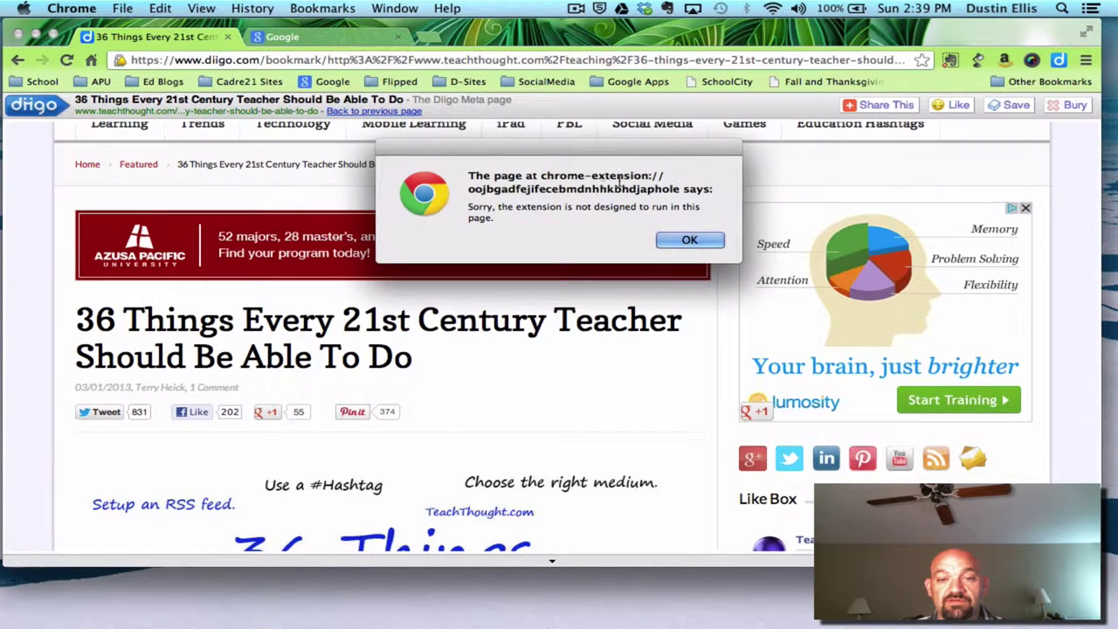
pyautogui.click(689, 240)
pyautogui.scroll(3, 819, 175)
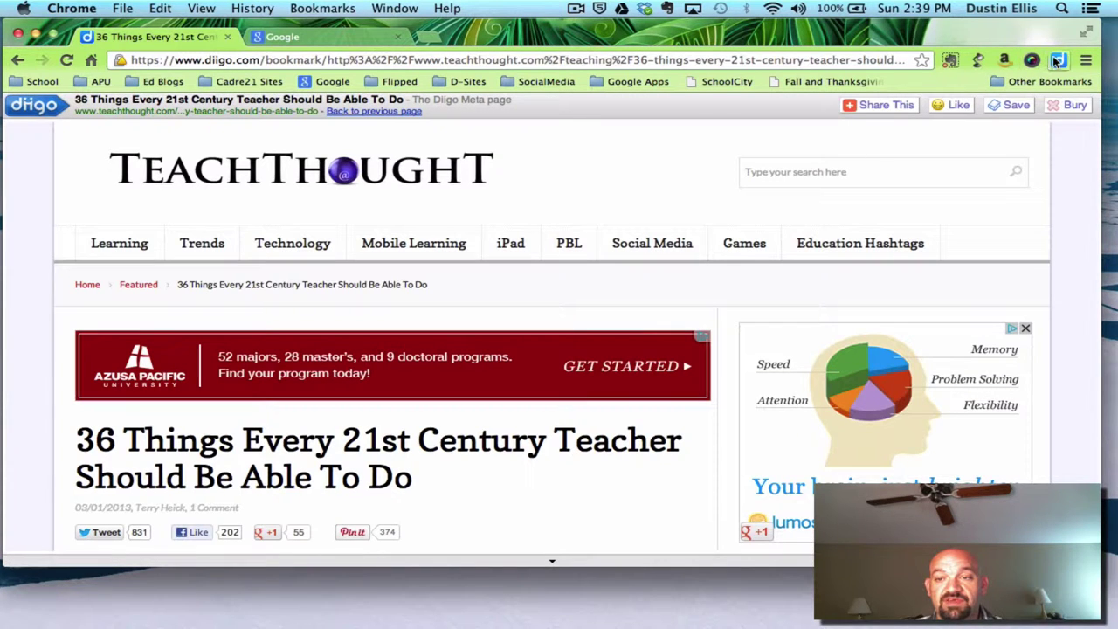
# Try to tag the article's Diigo meta page with the extension and dismiss the alert
pyautogui.click(1054, 62)
pyautogui.click(1023, 87)
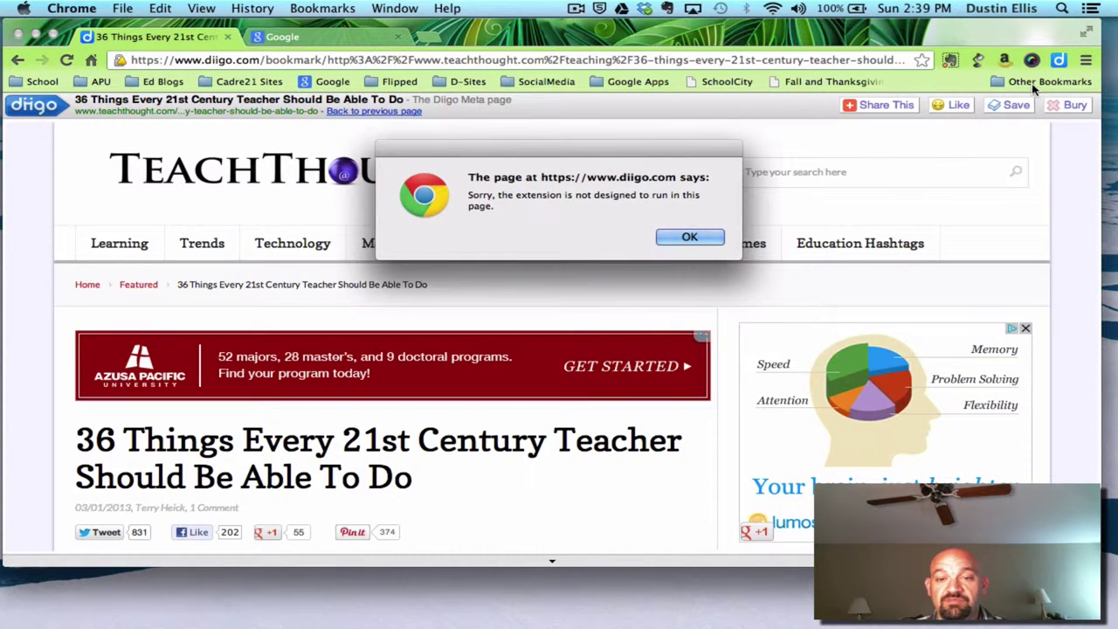
pyautogui.click(679, 237)
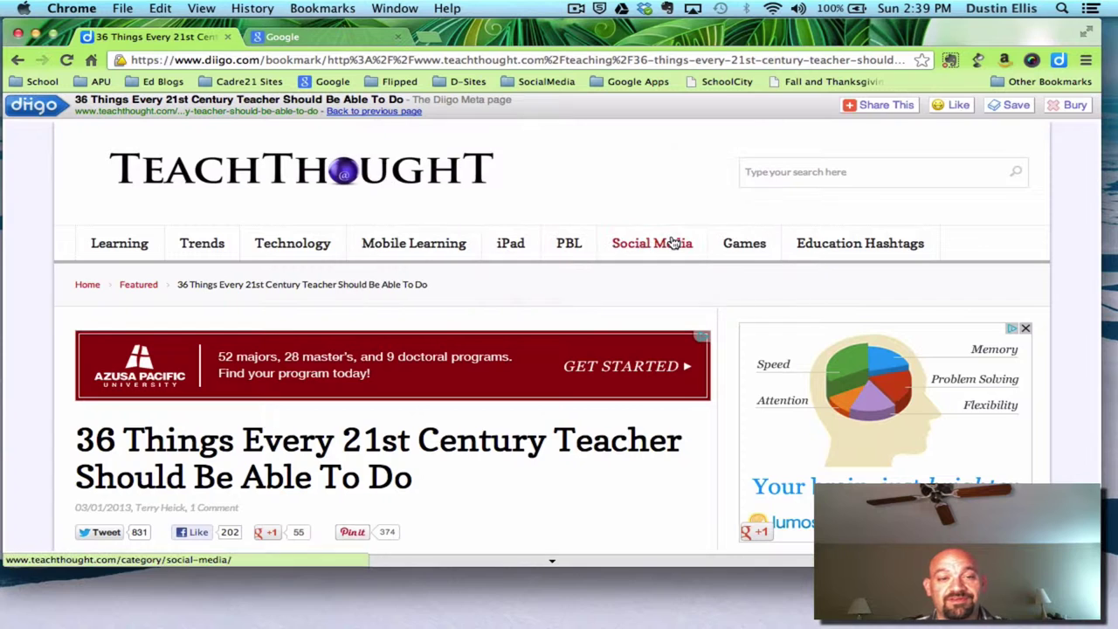
# Return to the hot bookmarks and open the "36 Things" article's original page through its teachthought.com source link
pyautogui.click(385, 112)
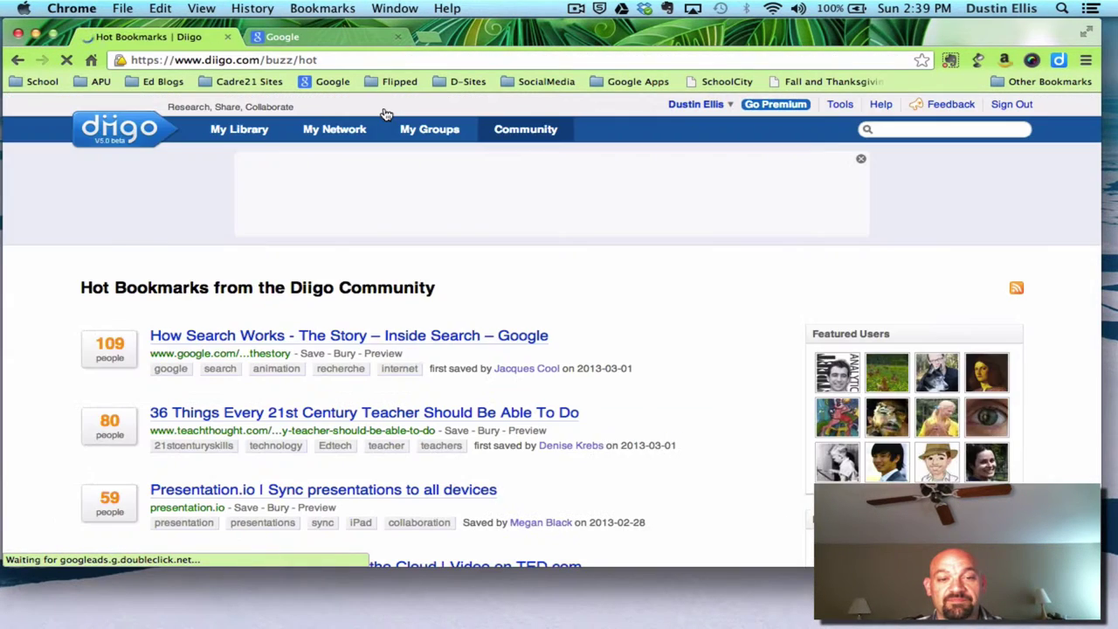
pyautogui.click(240, 435)
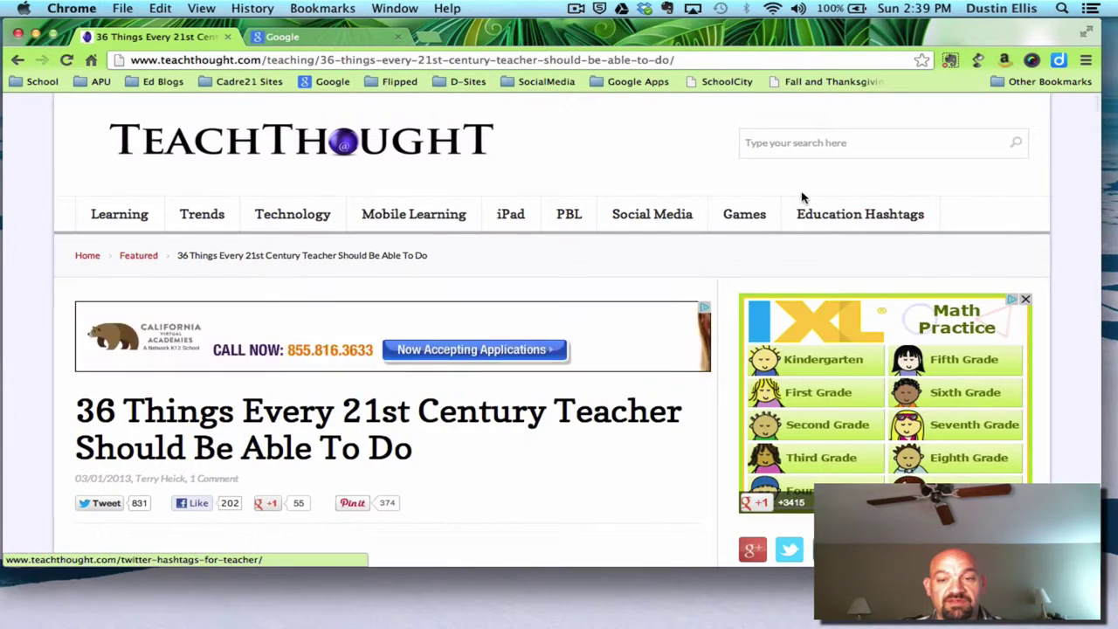
# Annotate the original article by highlighting "Hit the Print Screen button" under item 3, then close the Diigo highlighter
pyautogui.click(1059, 60)
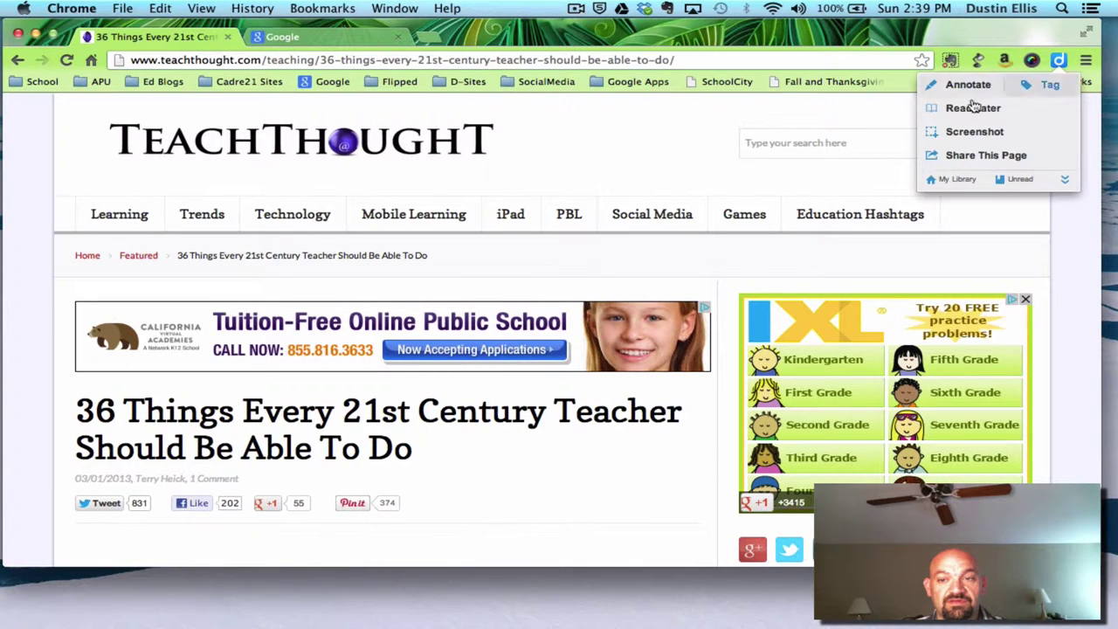
pyautogui.click(965, 86)
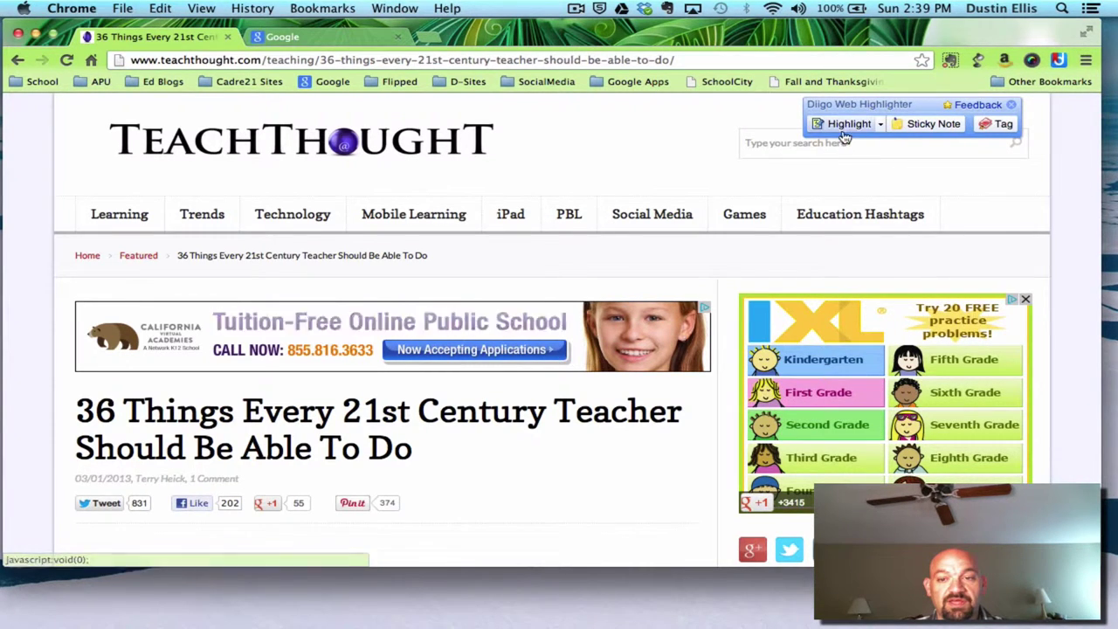
pyautogui.scroll(-15, 409, 325)
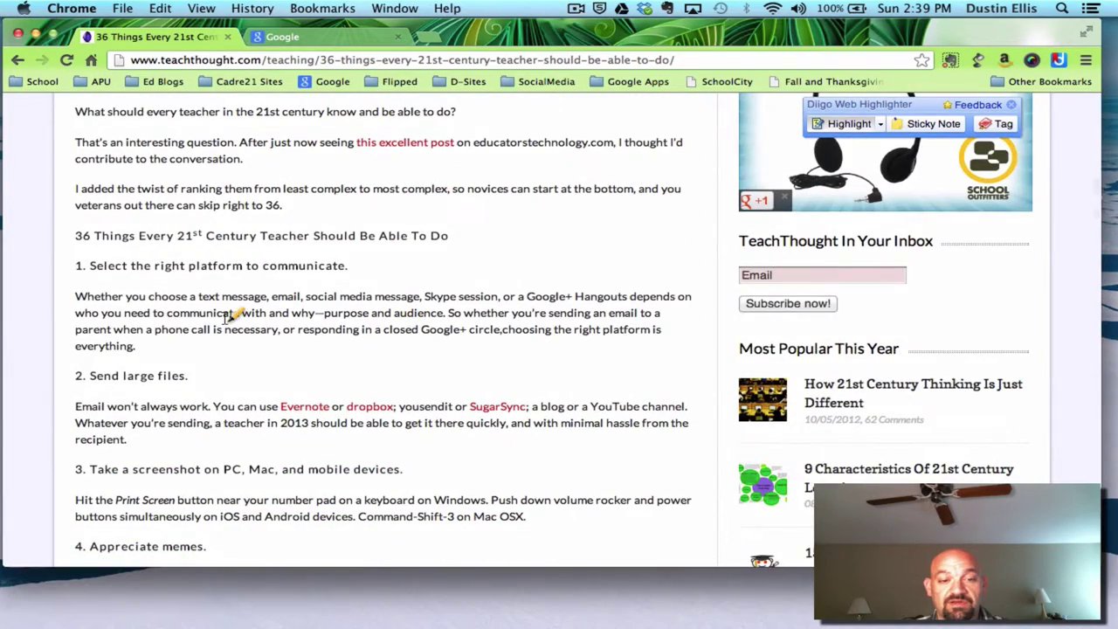
pyautogui.scroll(-5, 229, 358)
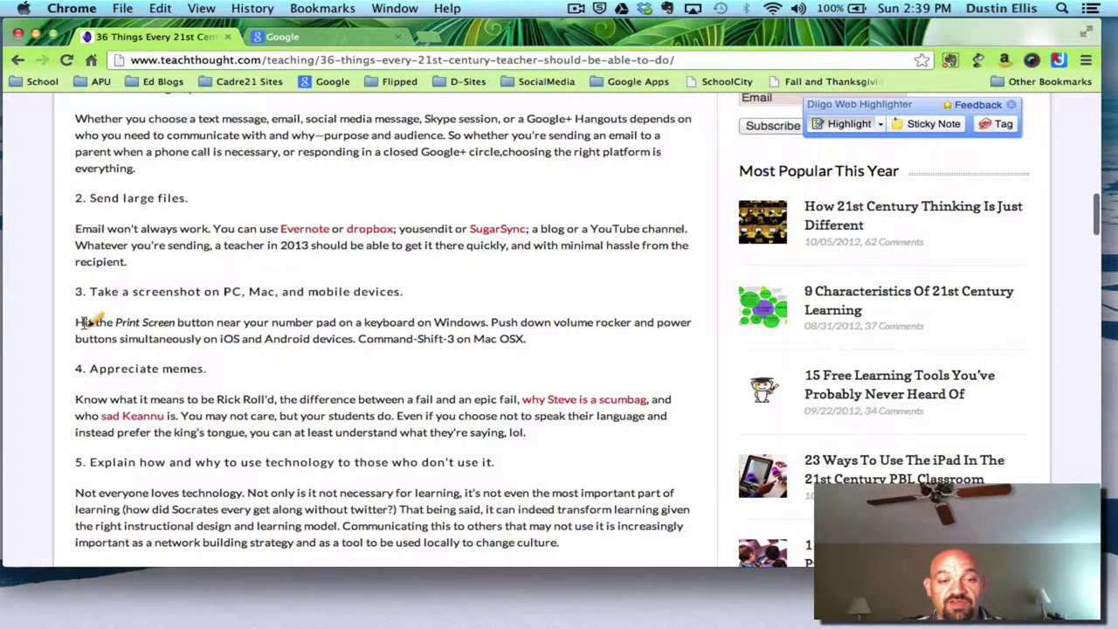
pyautogui.moveTo(75, 322); pyautogui.dragTo(217, 322)
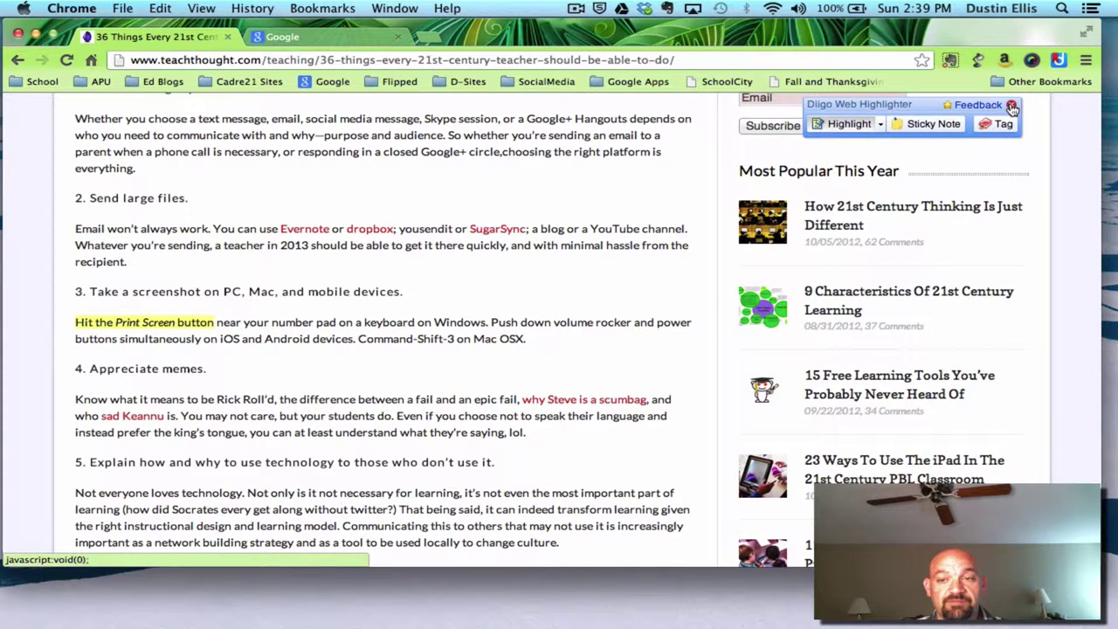
pyautogui.click(1011, 104)
# Start a Diigo bookmark for the article and tag it online, 21stcenturyskills, technology, Edtech and teacher
pyautogui.click(1056, 61)
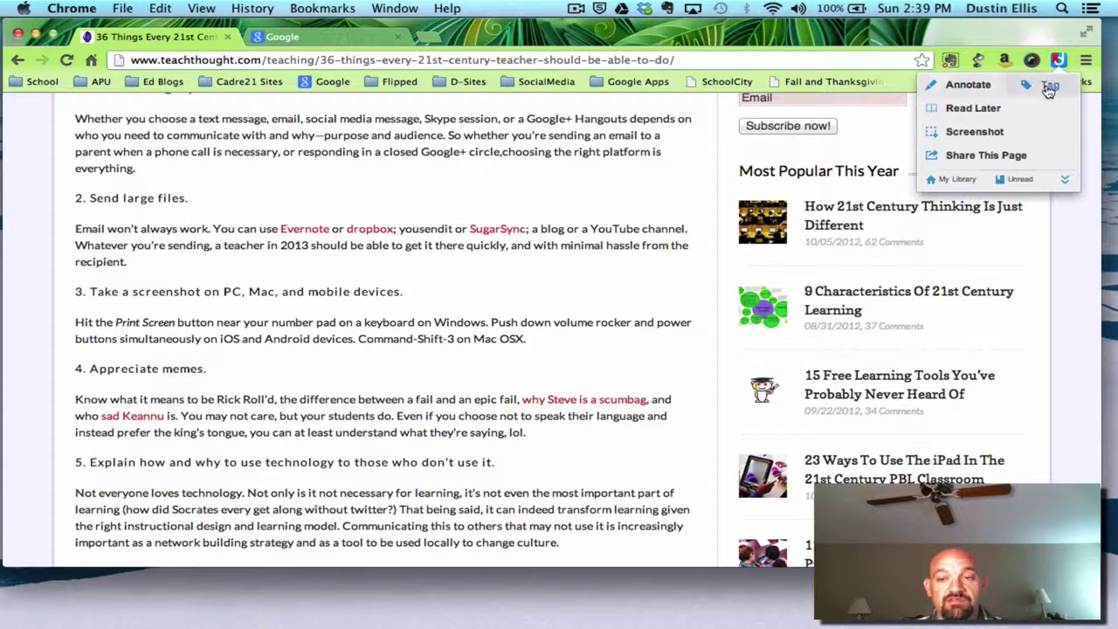
pyautogui.click(1049, 86)
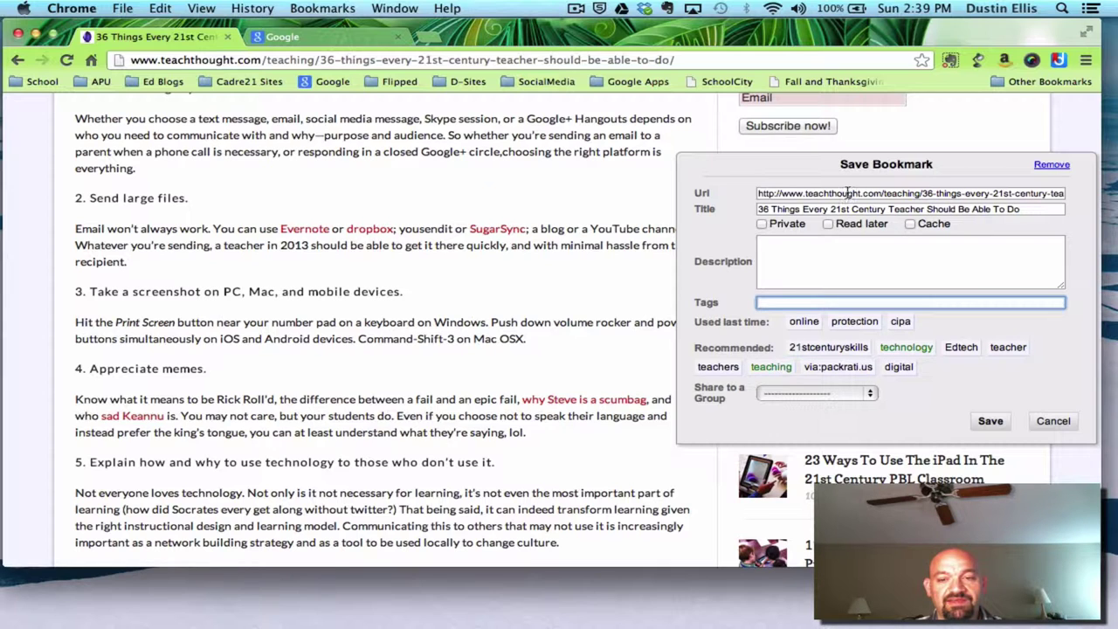
pyautogui.click(800, 321)
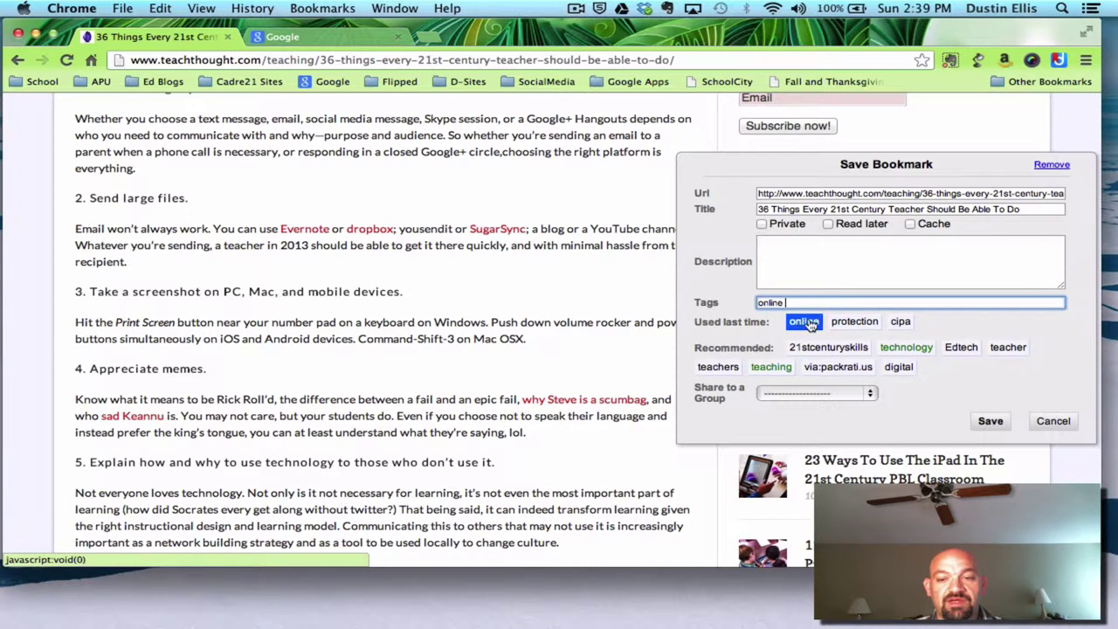
pyautogui.click(852, 322)
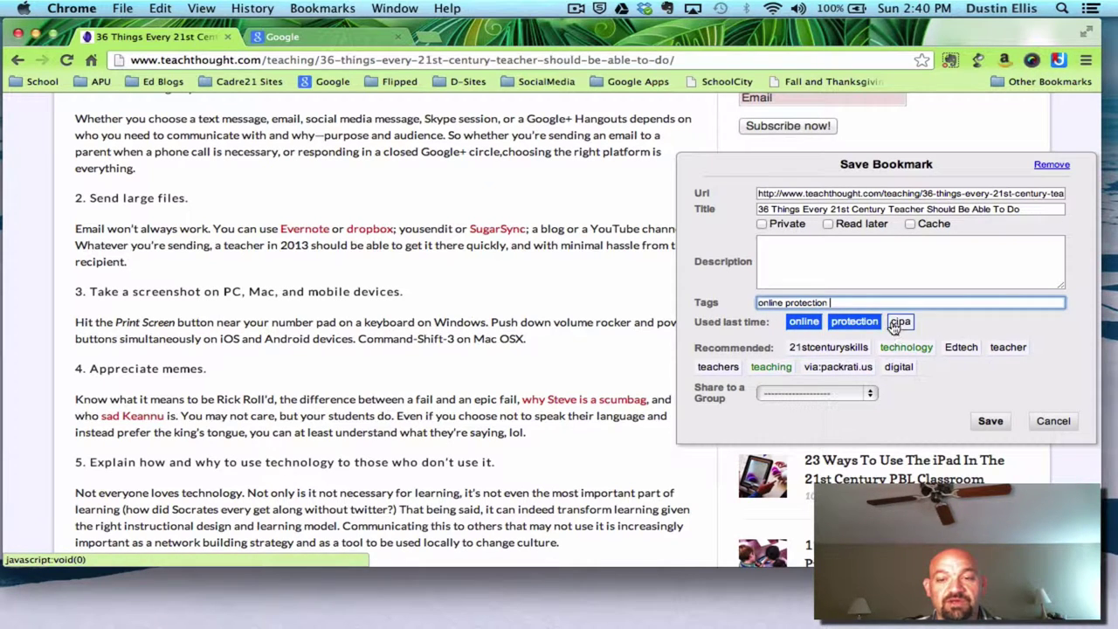
pyautogui.click(849, 323)
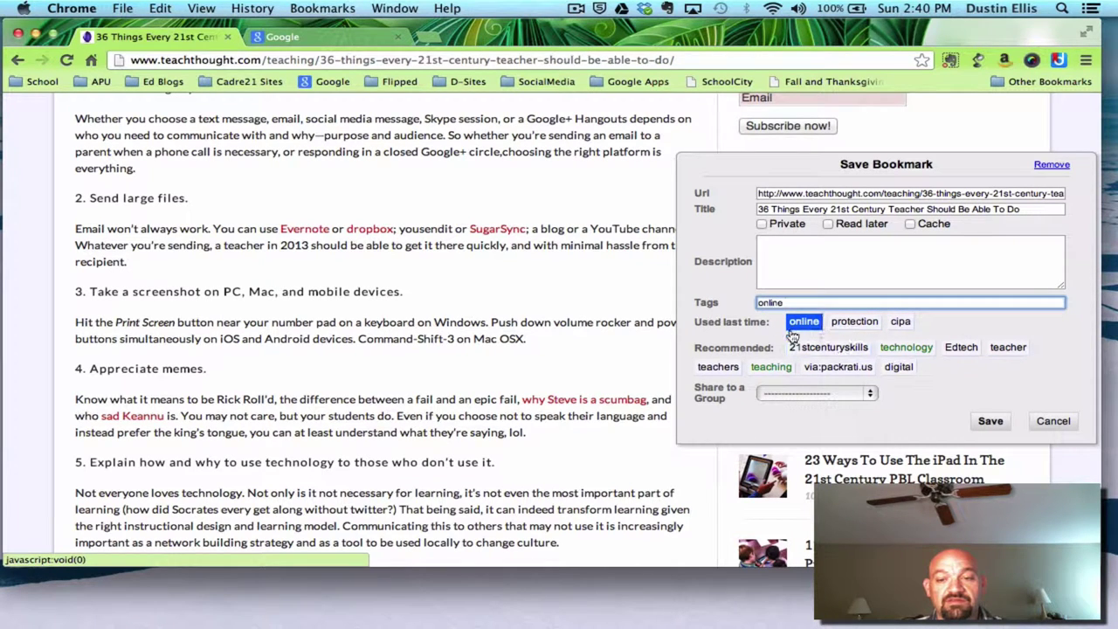
pyautogui.click(828, 347)
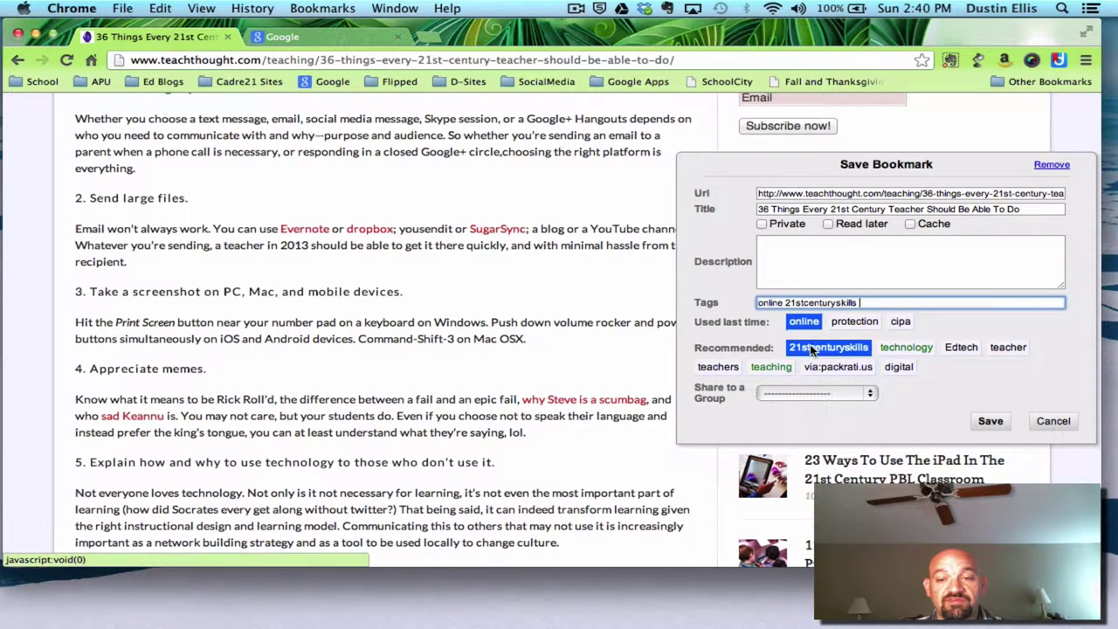
pyautogui.click(899, 348)
pyautogui.click(961, 347)
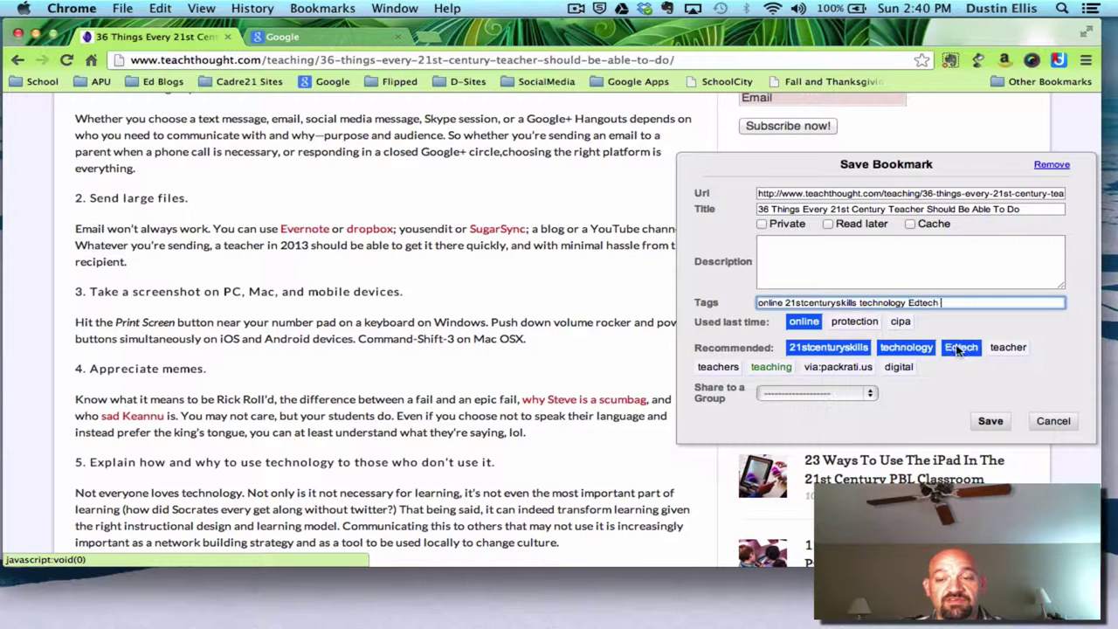
pyautogui.click(1004, 348)
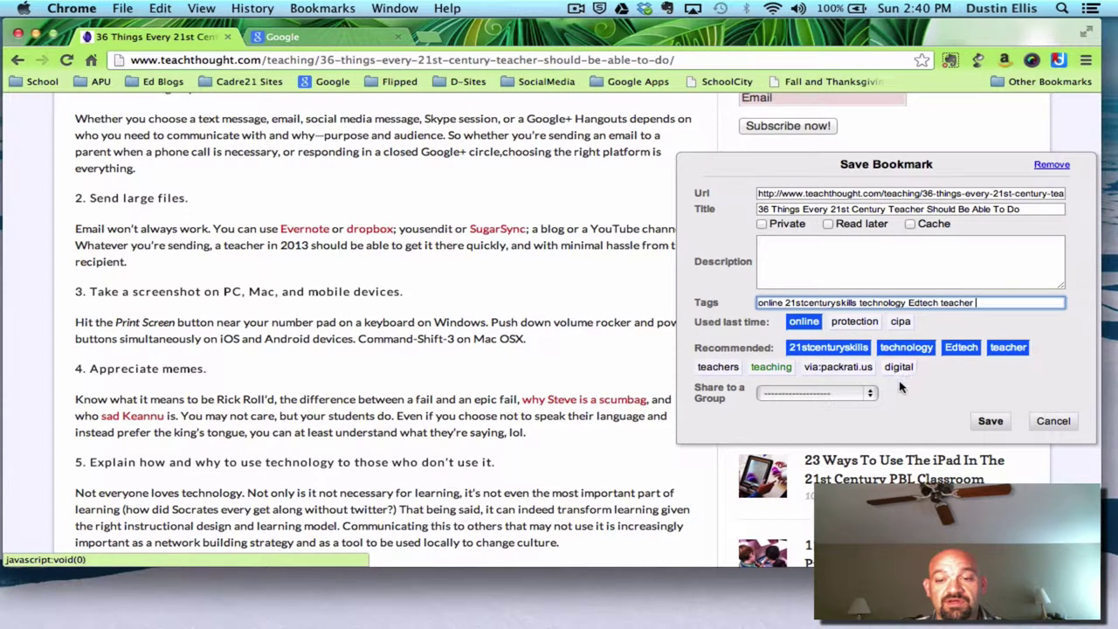
# Share the bookmark to the SVUSD CCSS Resources group with existing annotations, save it, and close the Diigo highlighter
pyautogui.click(869, 392)
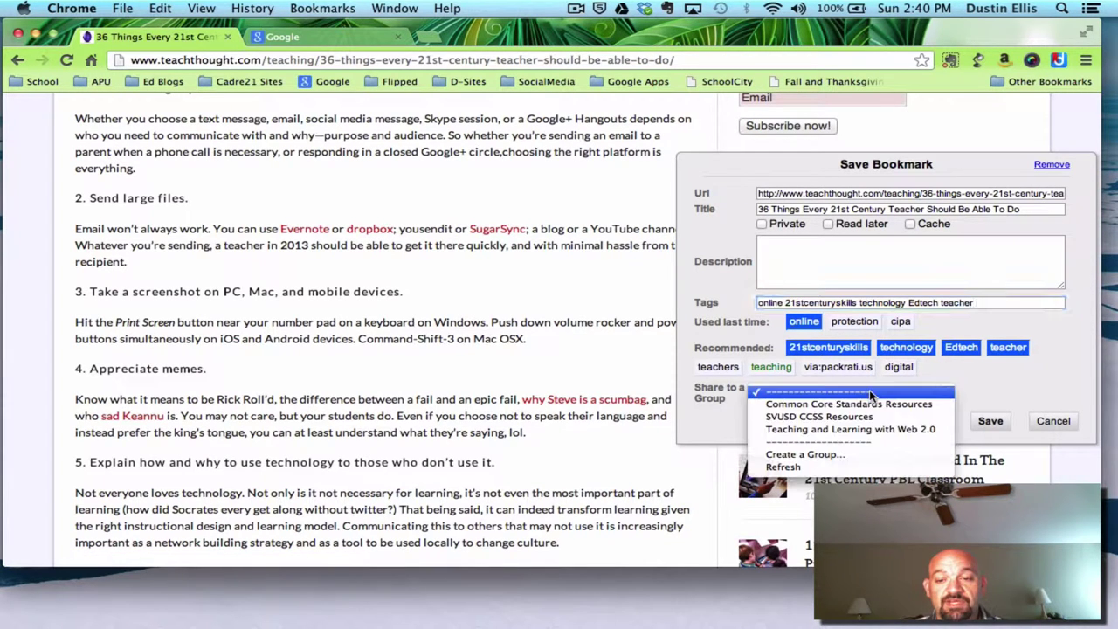
pyautogui.click(805, 417)
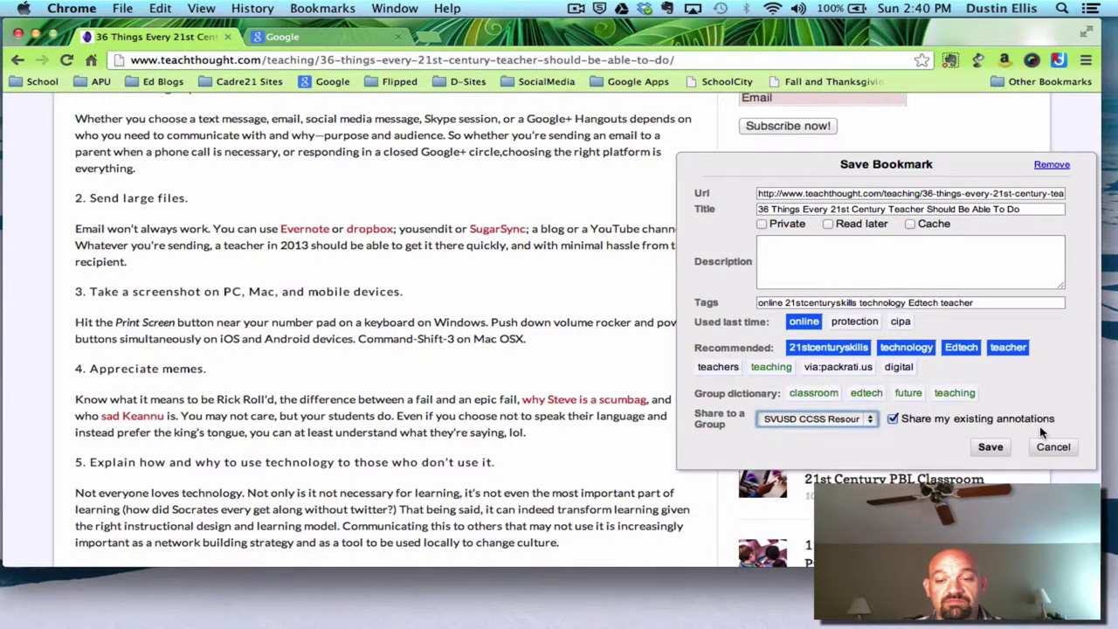
pyautogui.click(990, 447)
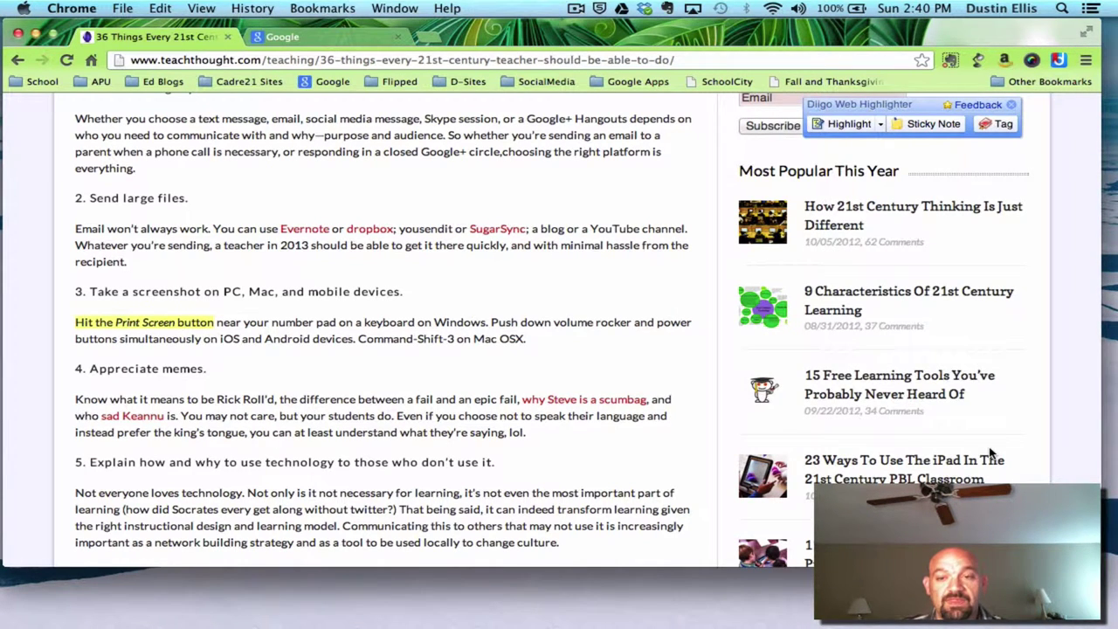
pyautogui.click(1010, 108)
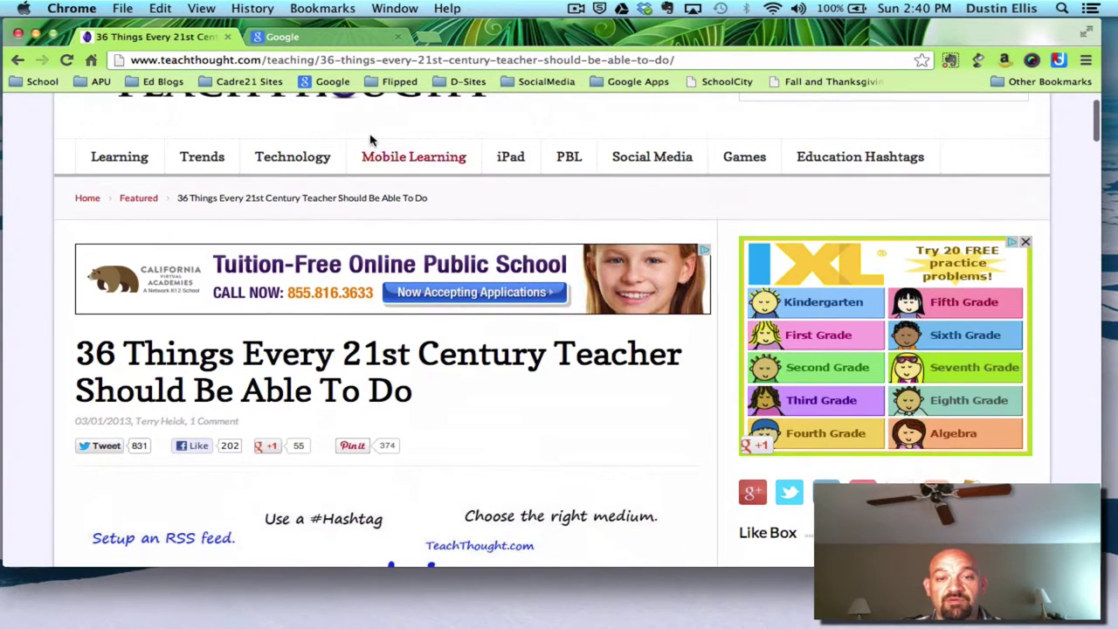
# Open My Library from the Diigo extension and review the saved "36 Things" bookmark entry
pyautogui.click(296, 59)
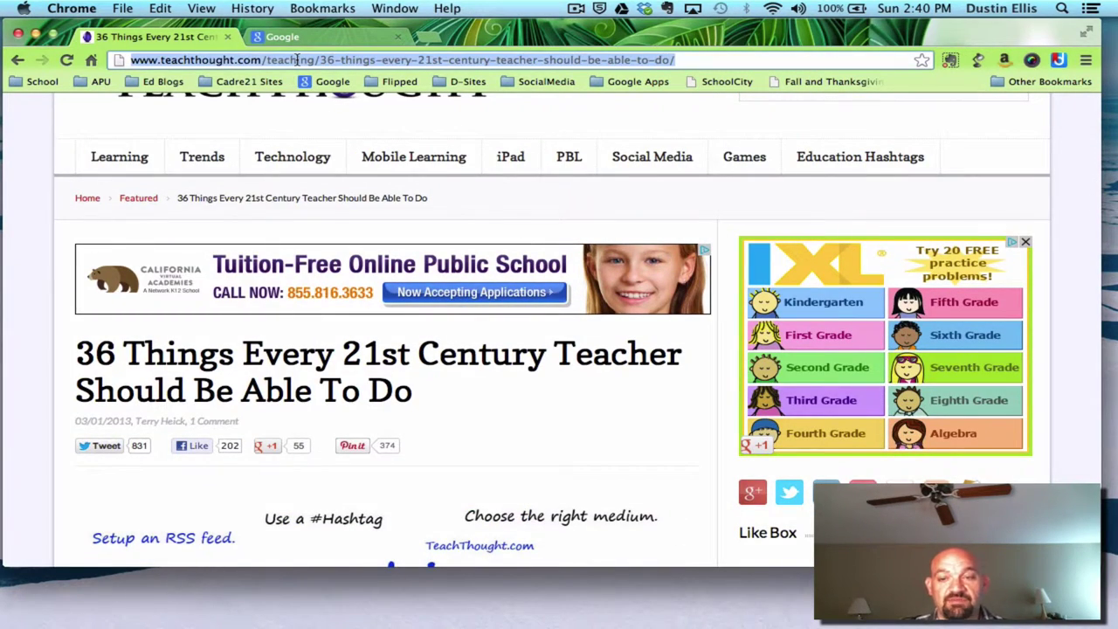
pyautogui.click(1060, 59)
pyautogui.click(963, 183)
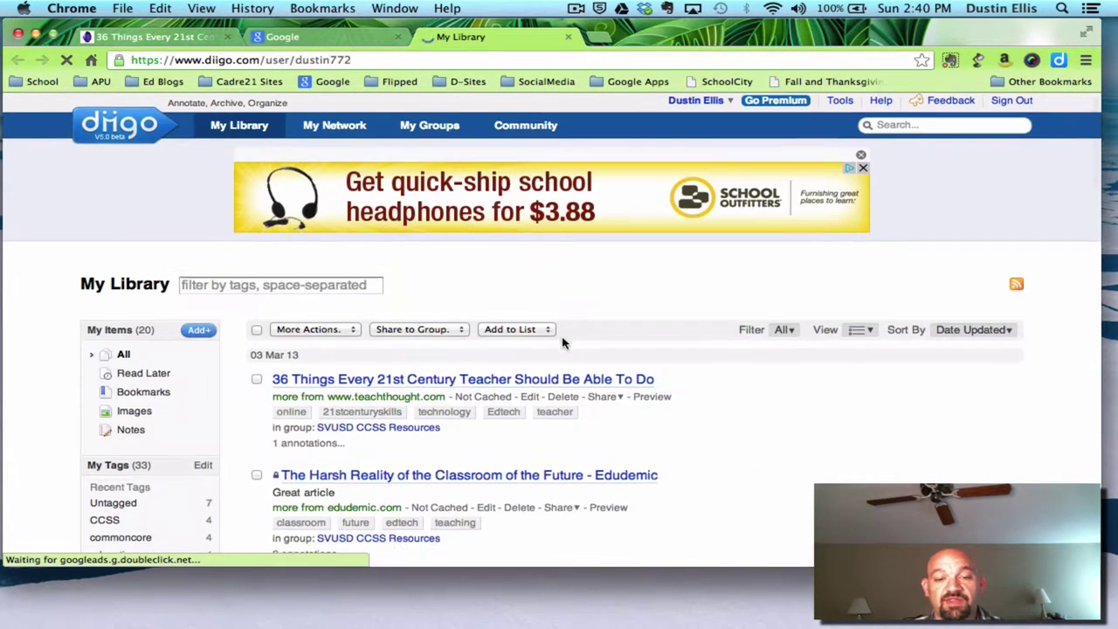
pyautogui.scroll(-3, 562, 343)
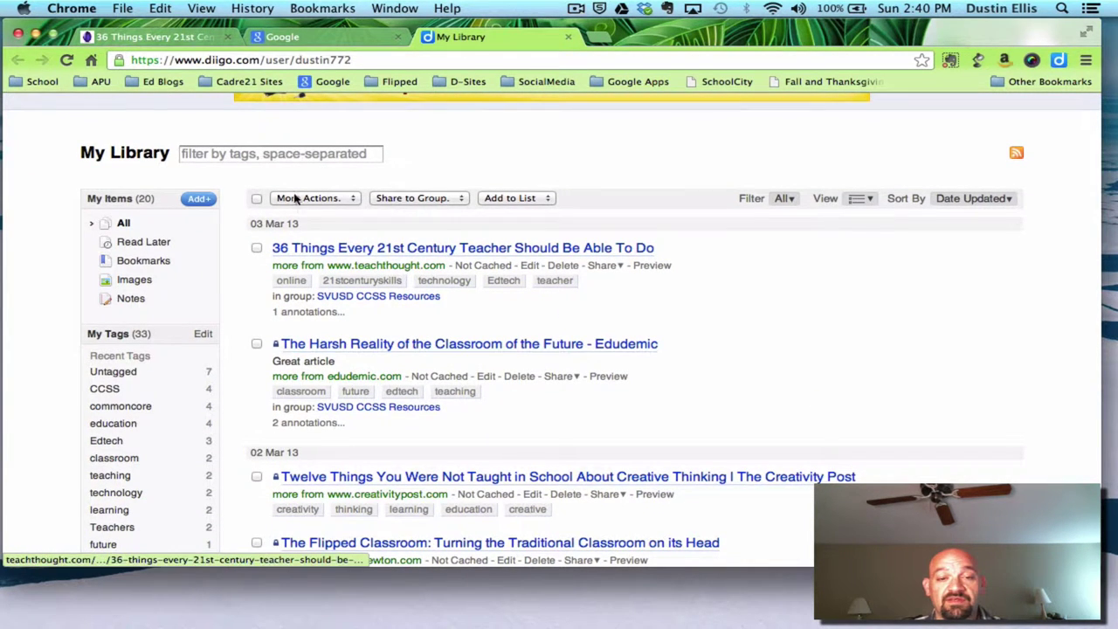
pyautogui.scroll(3, 295, 199)
# Open the SVUSD CCSS Resources group from My Groups and review its shared bookmarks, annotations and group info
pyautogui.click(426, 129)
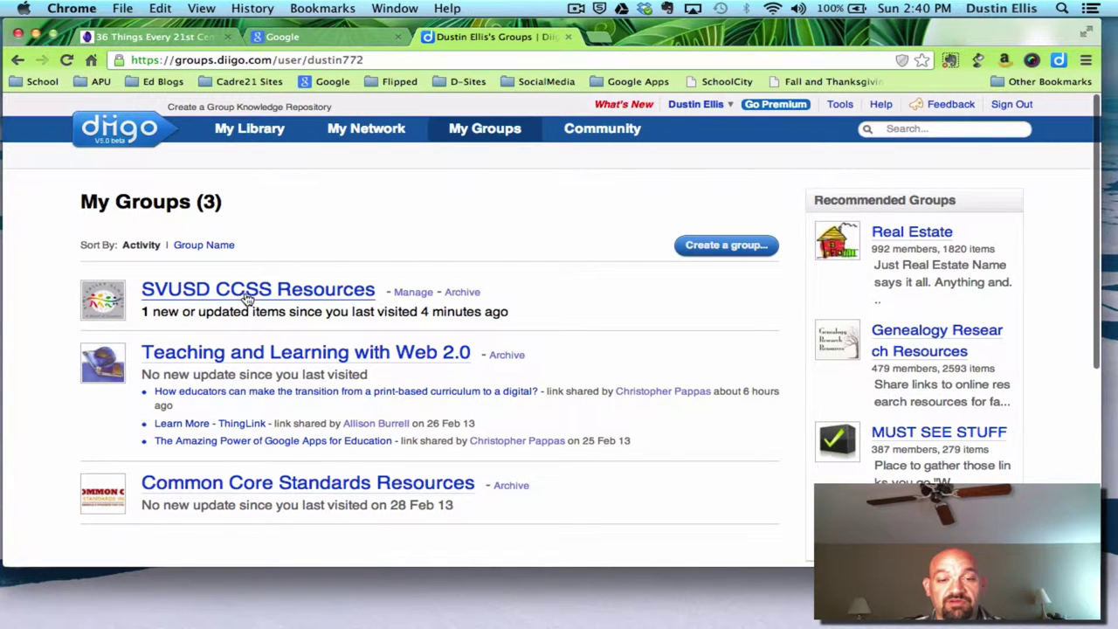
pyautogui.click(248, 298)
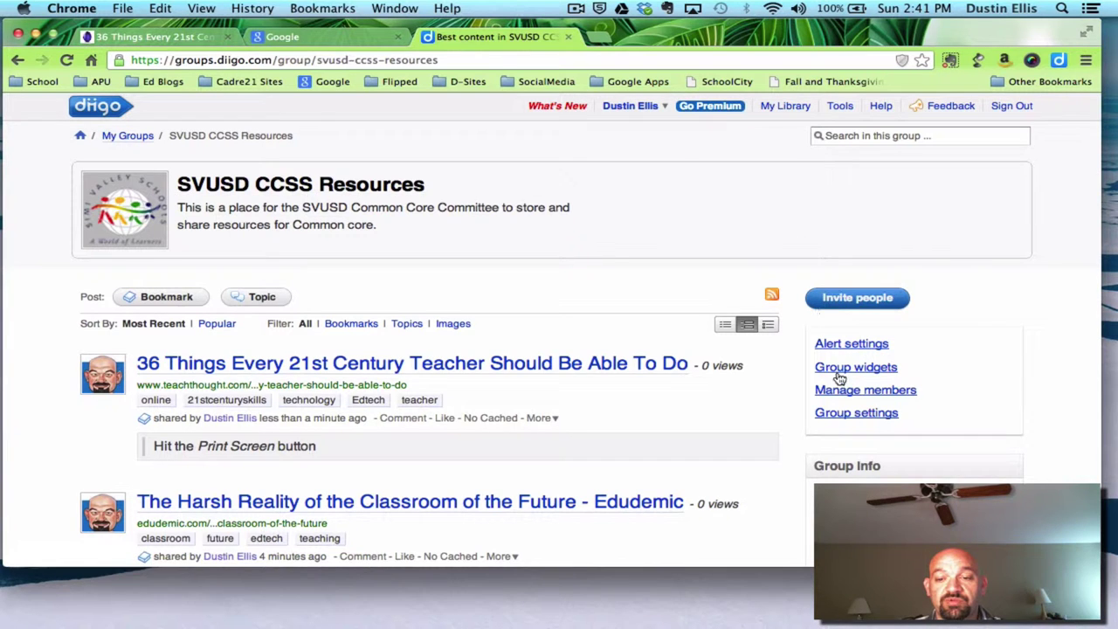
pyautogui.scroll(-5, 957, 387)
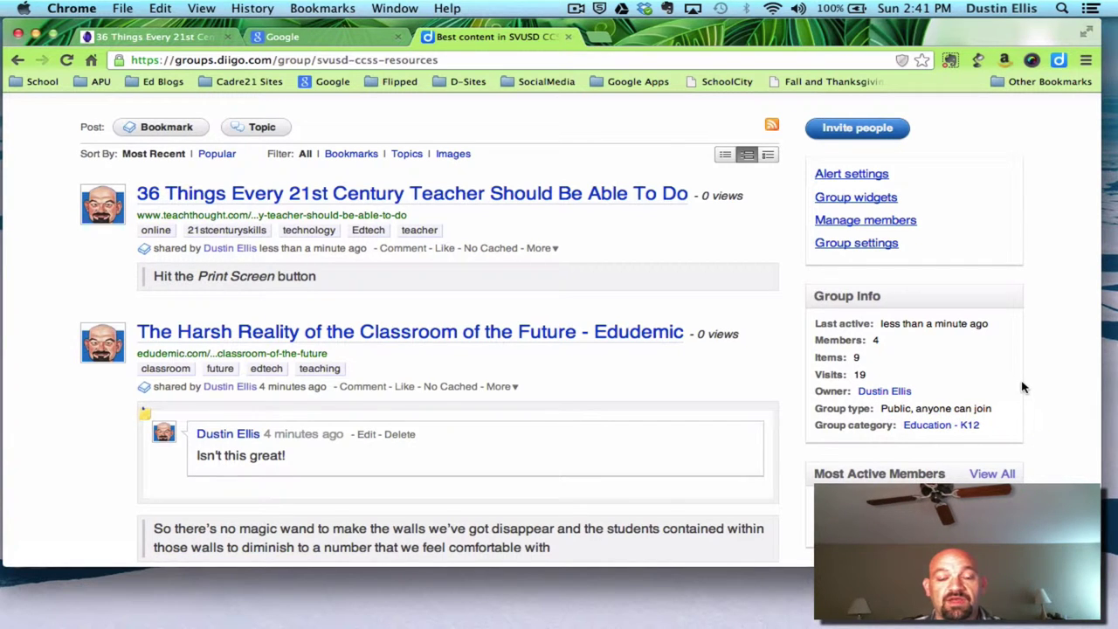
pyautogui.scroll(5, 1011, 388)
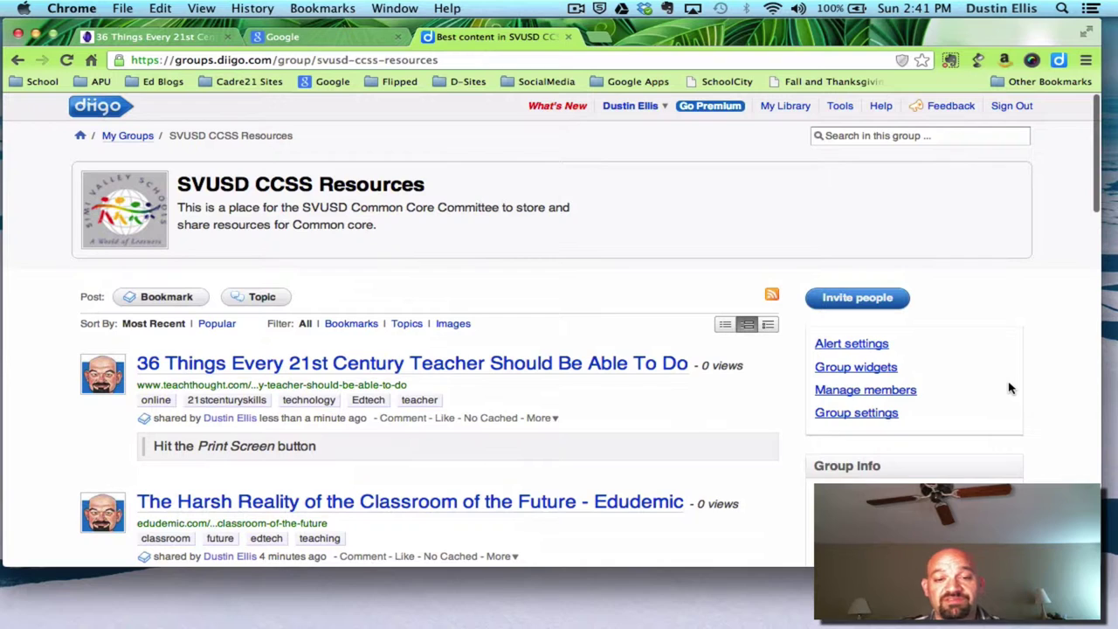